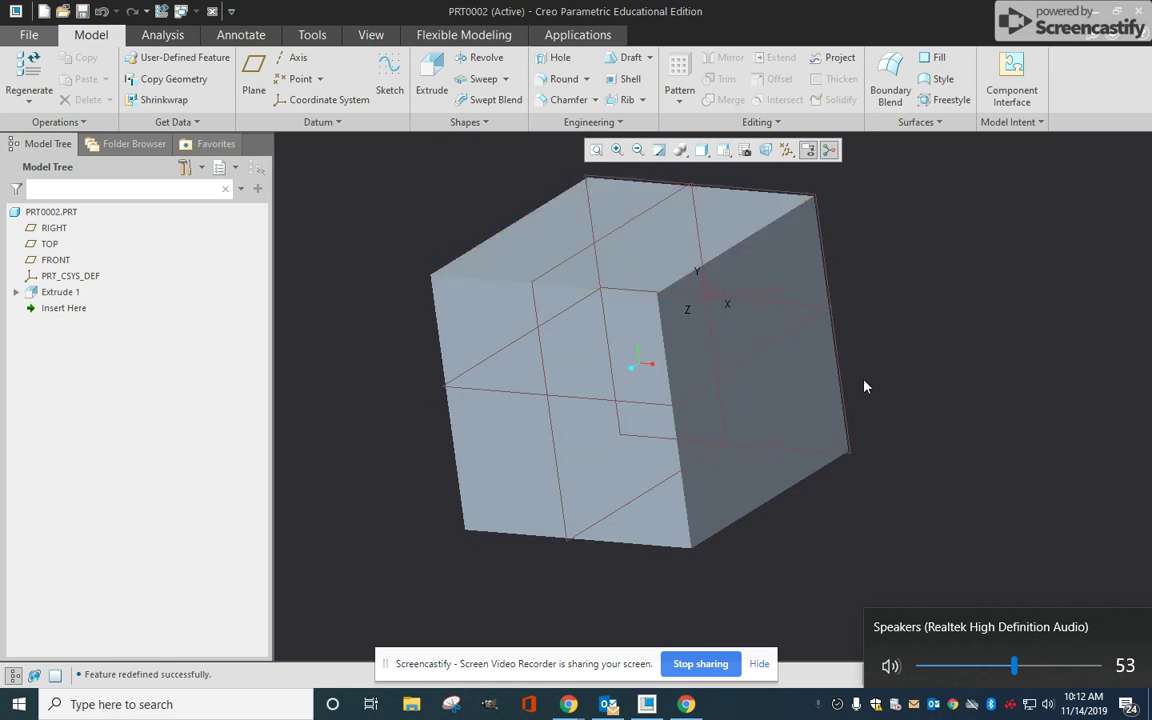
Step: Show the block extrusion's dimensions and inspect it from front and top views
{"action": "left_click", "coordinate": [955, 400]}
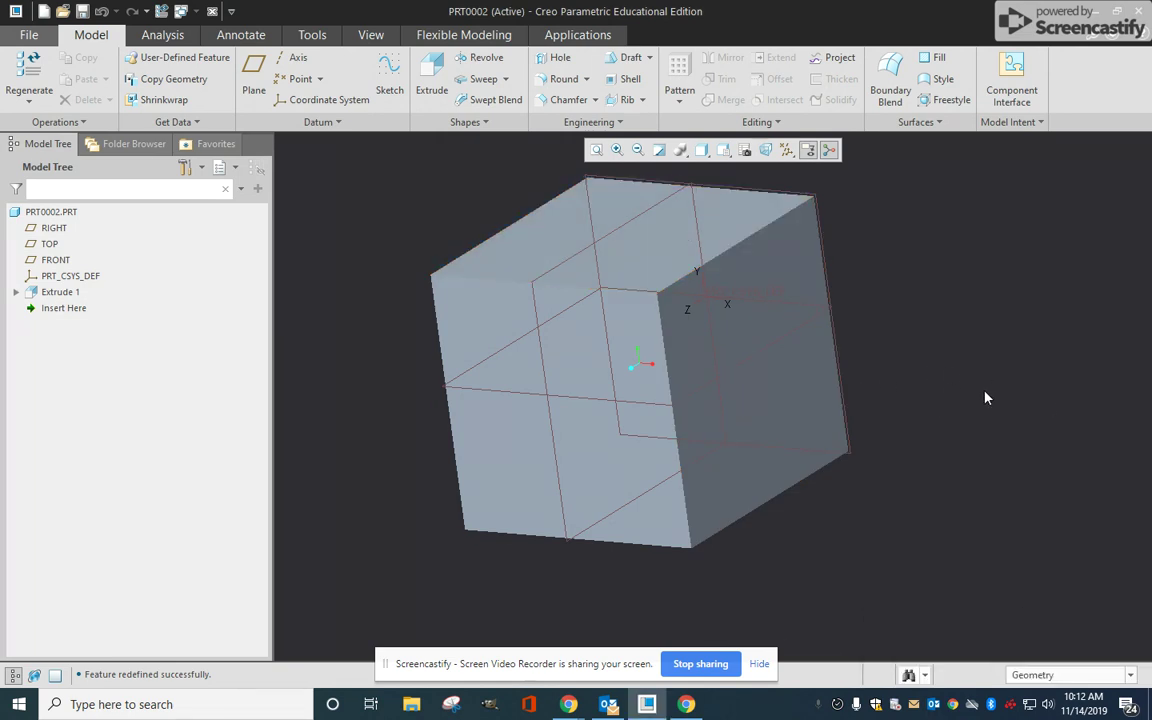
{"action": "scroll", "coordinate": [974, 429], "scroll_direction": "down", "scroll_amount": 2}
{"action": "scroll", "coordinate": [940, 410], "scroll_direction": "up", "scroll_amount": 1}
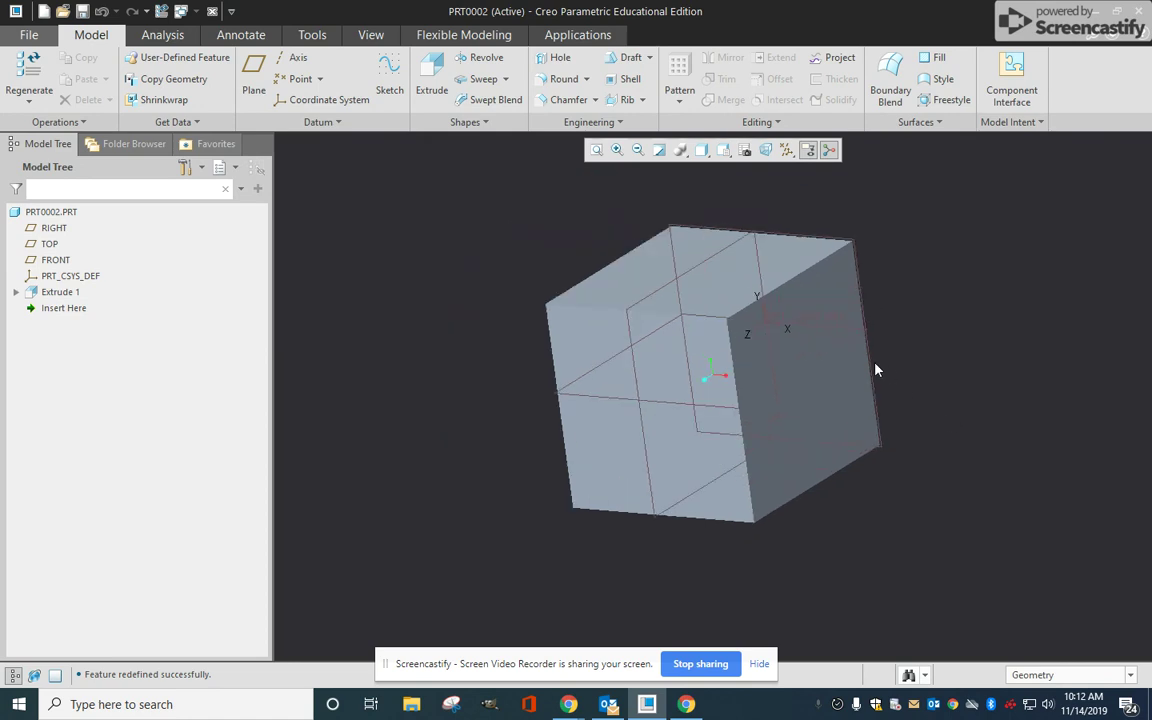
{"action": "double_click", "coordinate": [719, 295]}
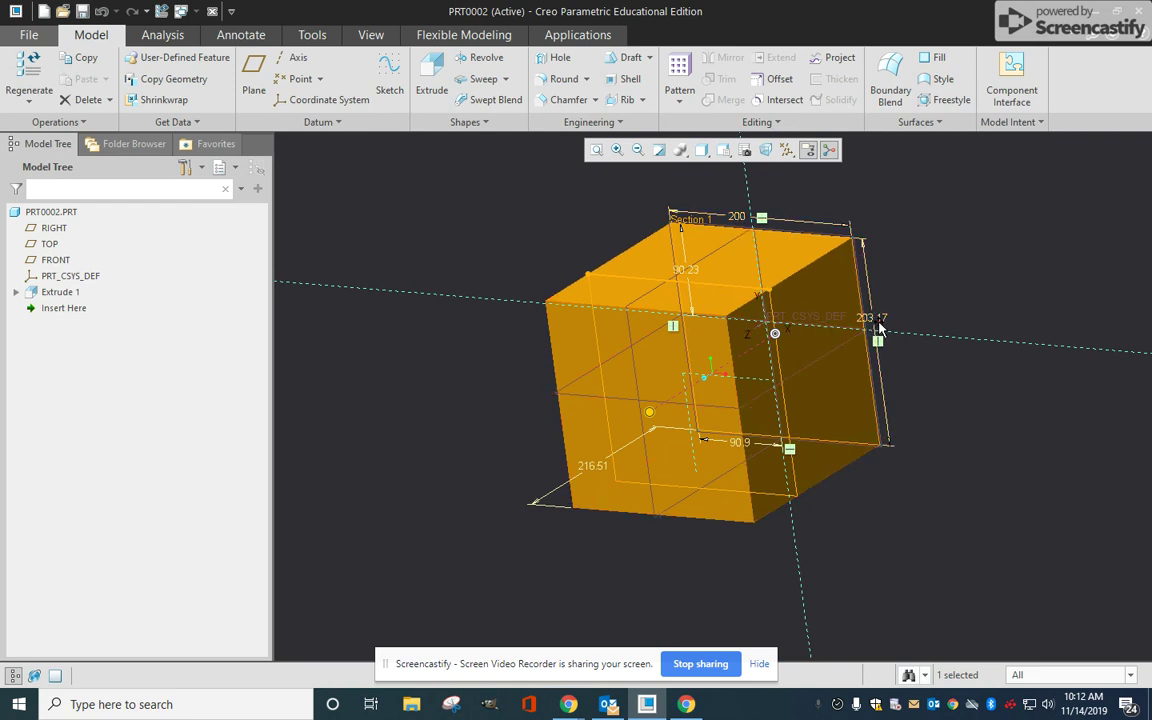
{"action": "middle_click_drag", "start_coordinate": [878, 330], "coordinate": [803, 431]}
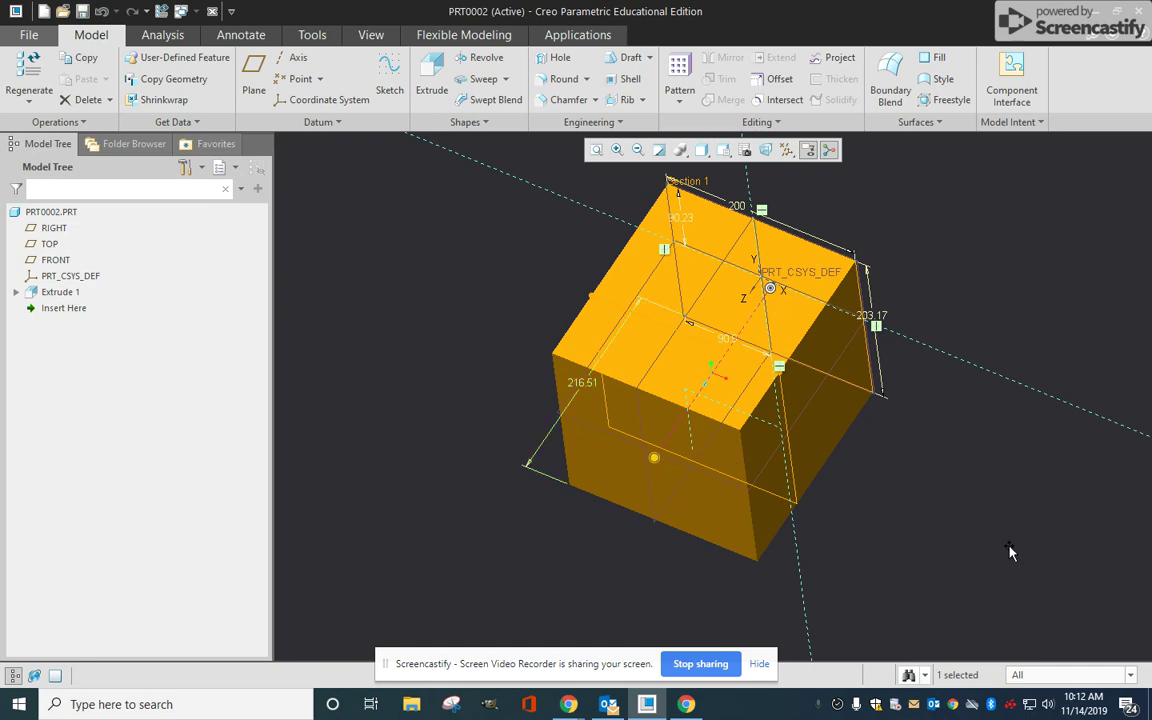
{"action": "key", "text": "ctrl+d"}
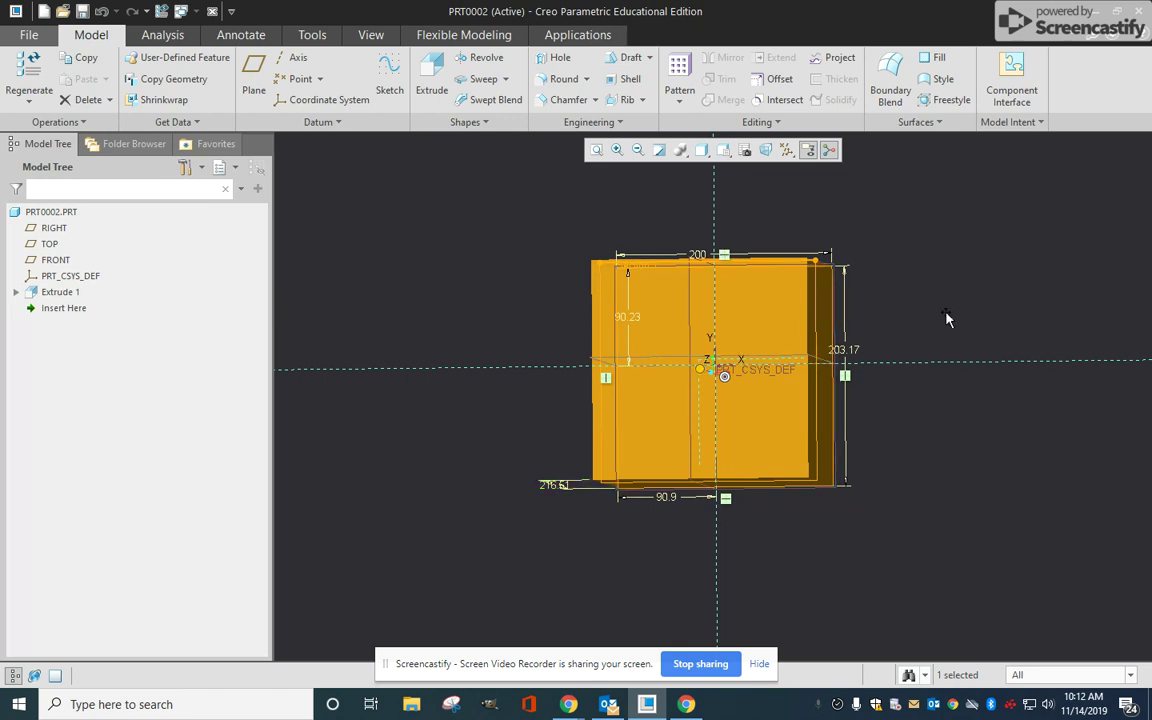
{"action": "middle_click_drag", "start_coordinate": [946, 319], "coordinate": [941, 391]}
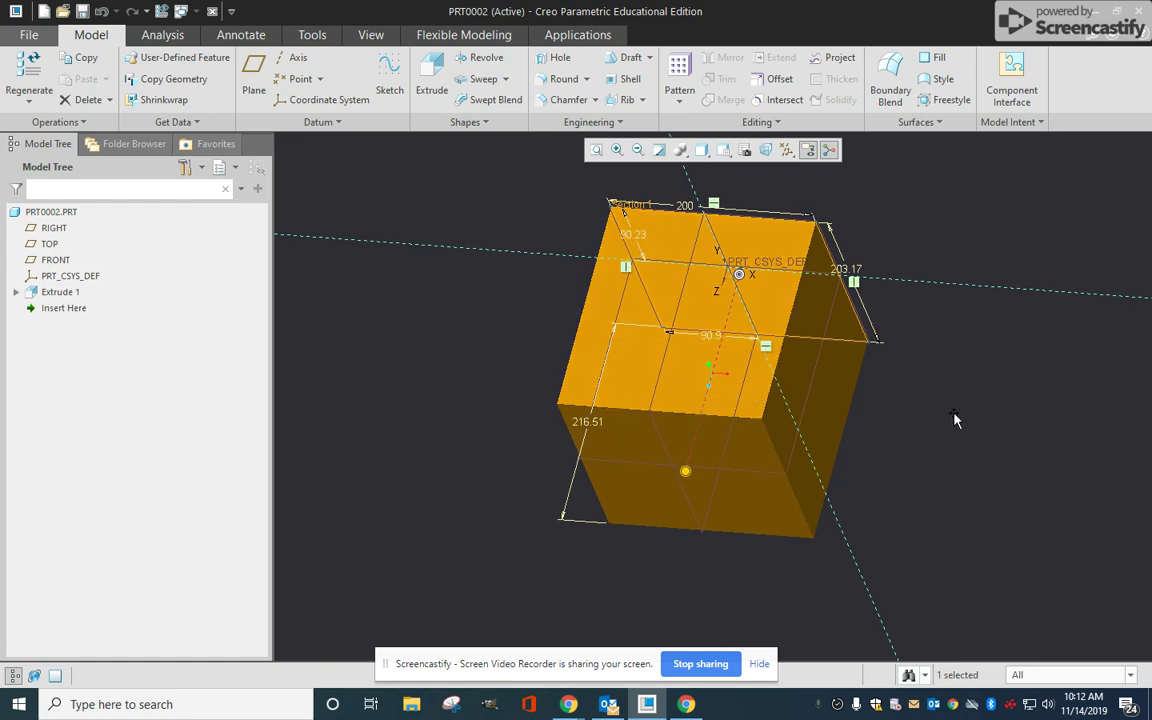
{"action": "left_click", "coordinate": [926, 460]}
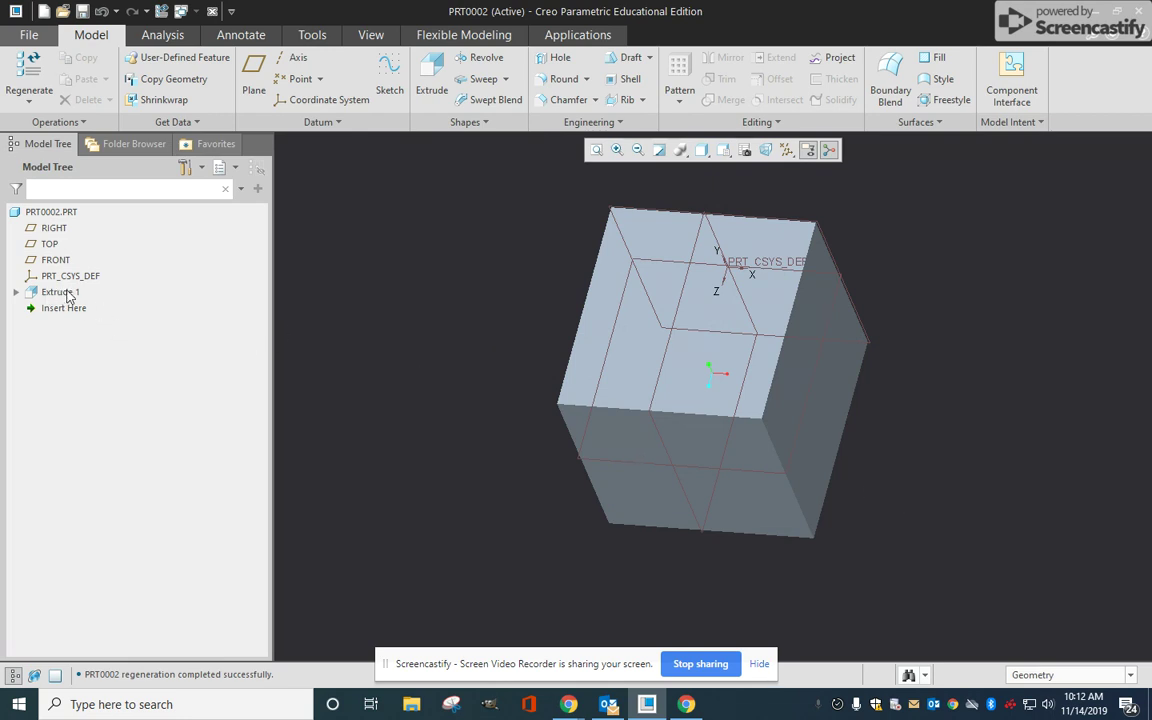
Step: Expand Extrude 1 and open its Section 1 sketch for editing
{"action": "left_click", "coordinate": [15, 291]}
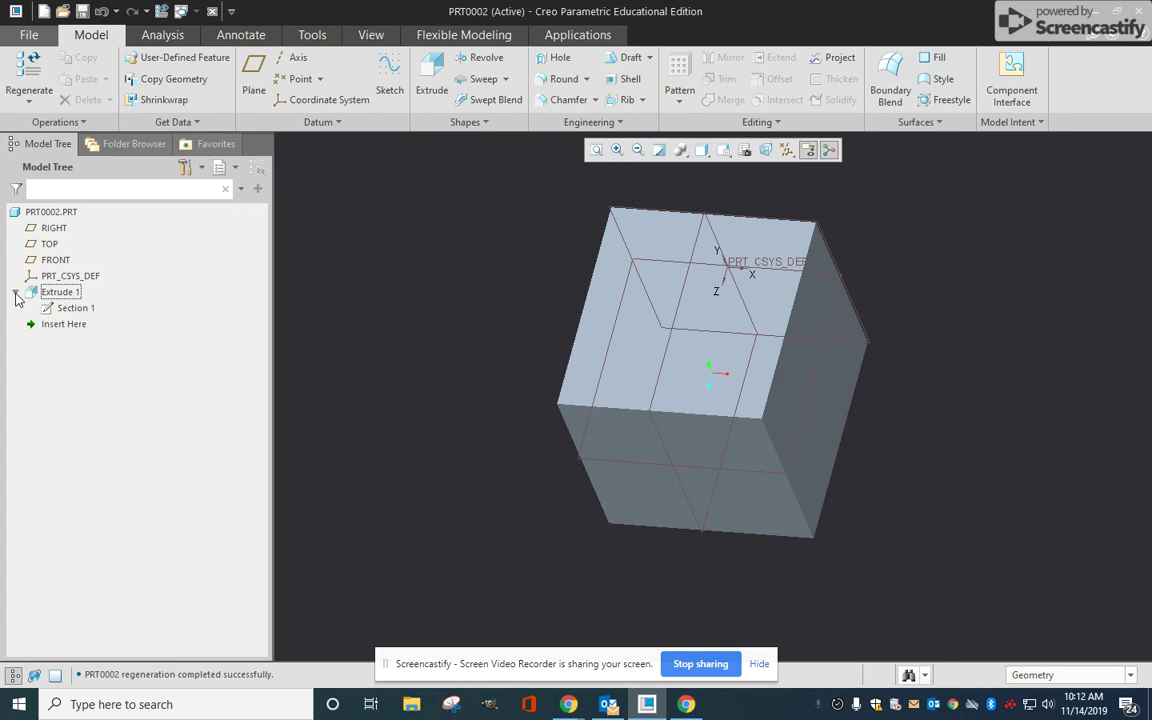
{"action": "left_click", "coordinate": [73, 312]}
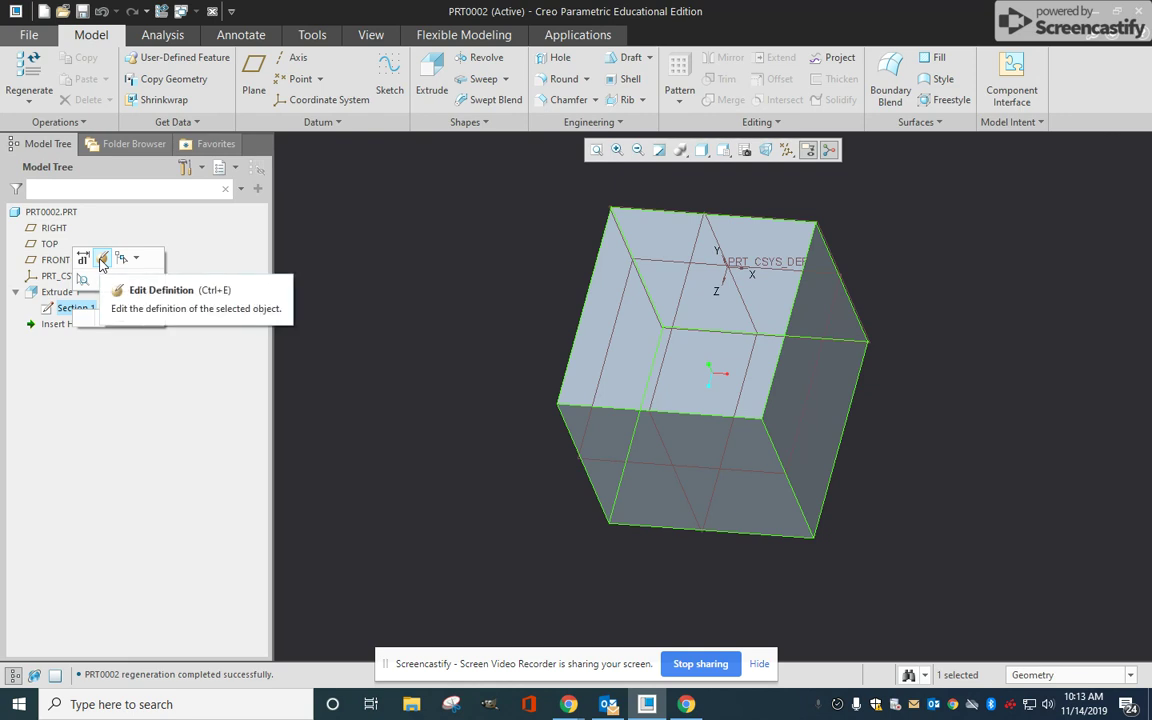
{"action": "left_click", "coordinate": [102, 259]}
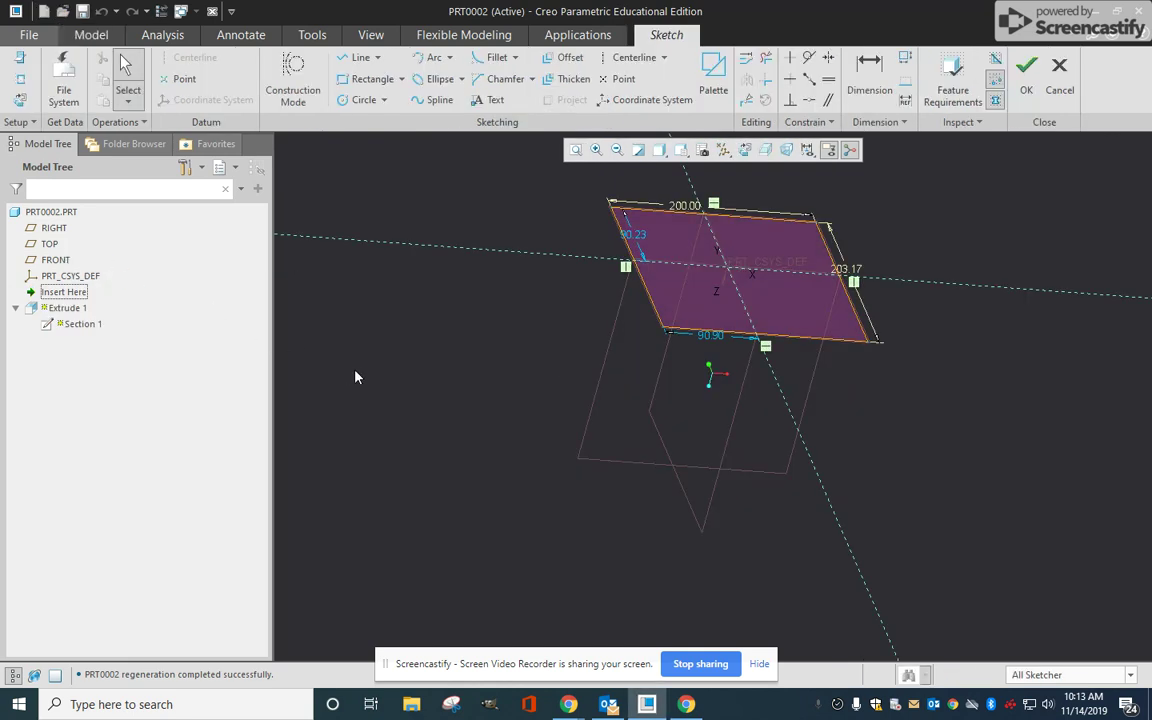
Step: View the sketch flat-on and make the rectangle 200 tall and 150 wide
{"action": "left_click", "coordinate": [744, 151]}
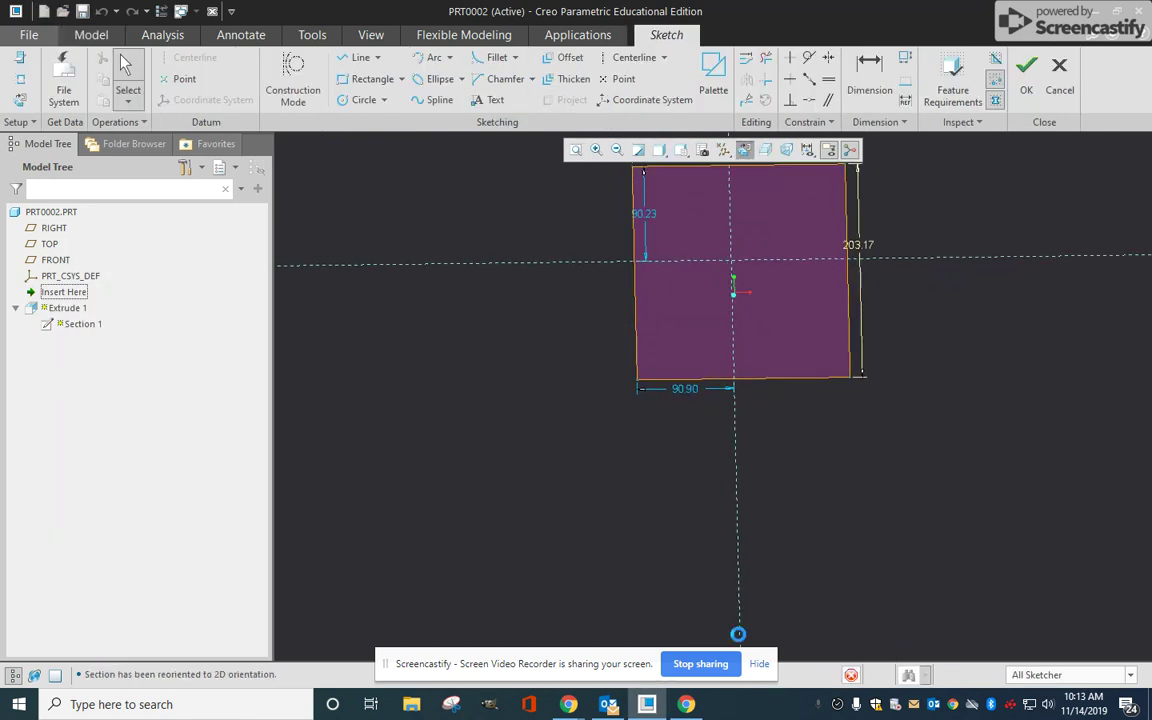
{"action": "scroll", "coordinate": [877, 378], "scroll_direction": "down", "scroll_amount": 2}
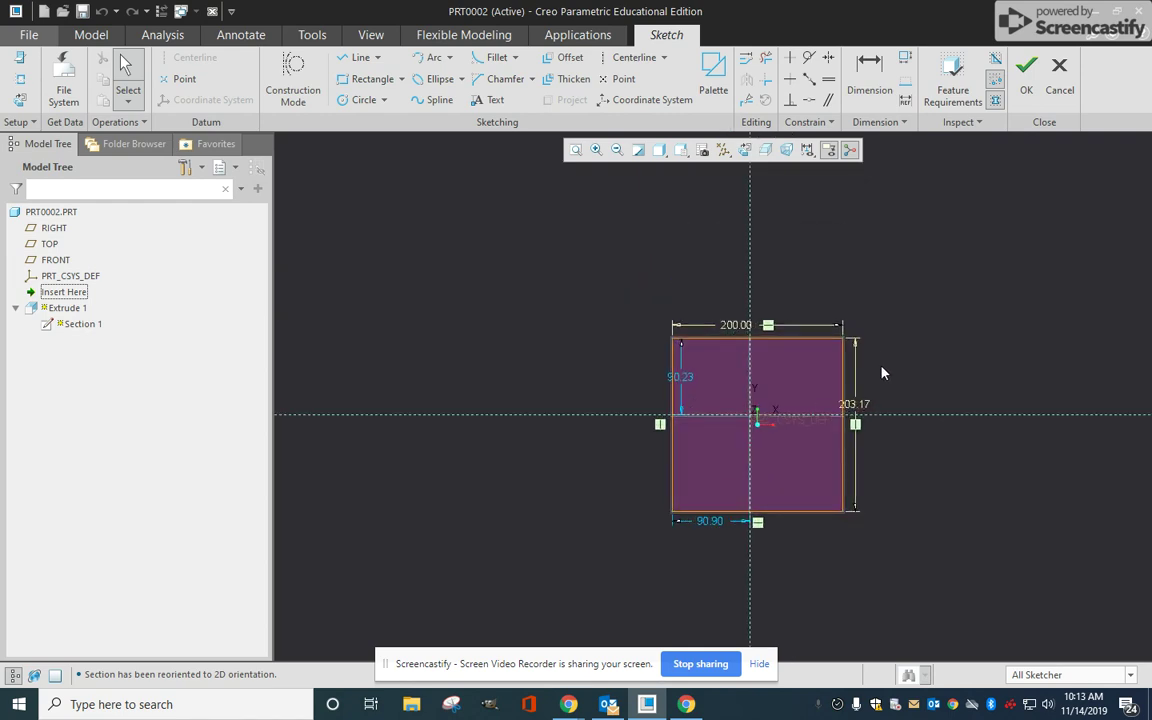
{"action": "double_click", "coordinate": [864, 408]}
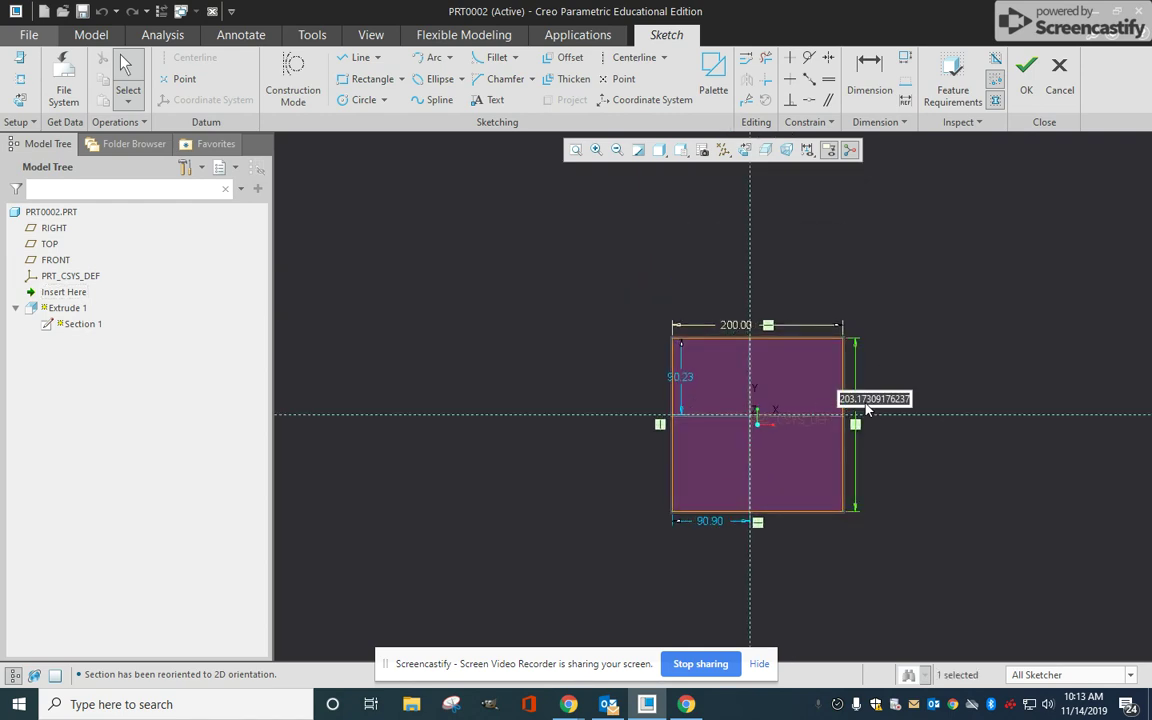
{"action": "type", "text": "200"}
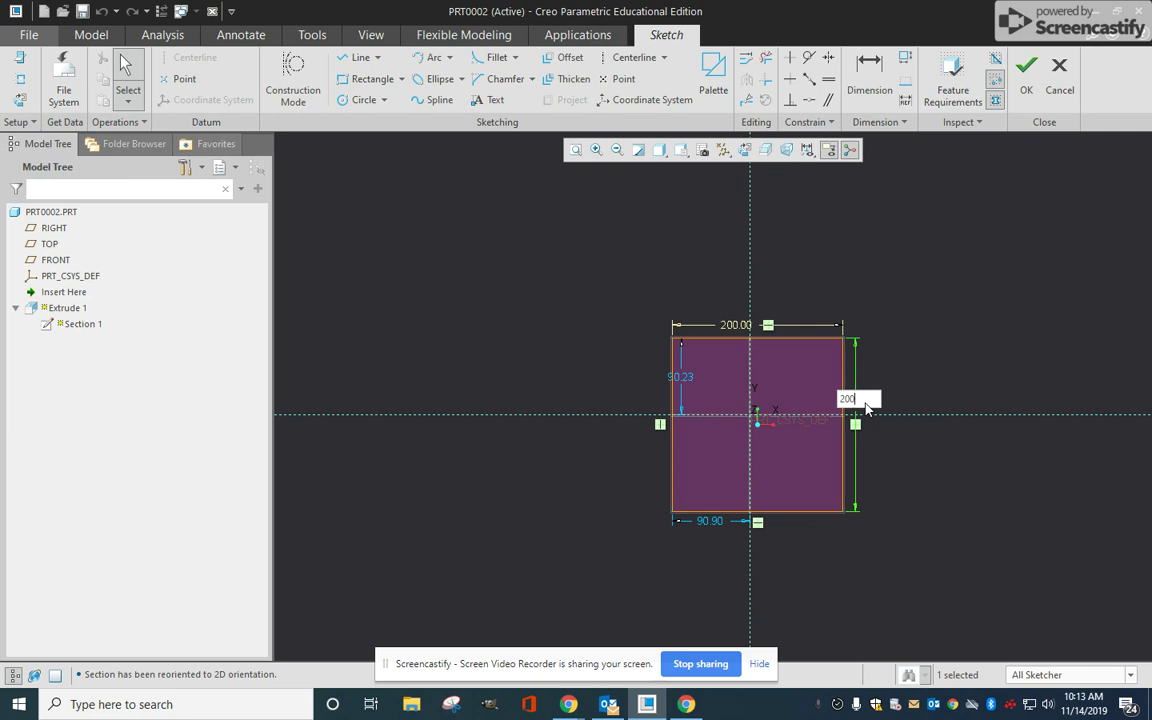
{"action": "key", "text": "Return"}
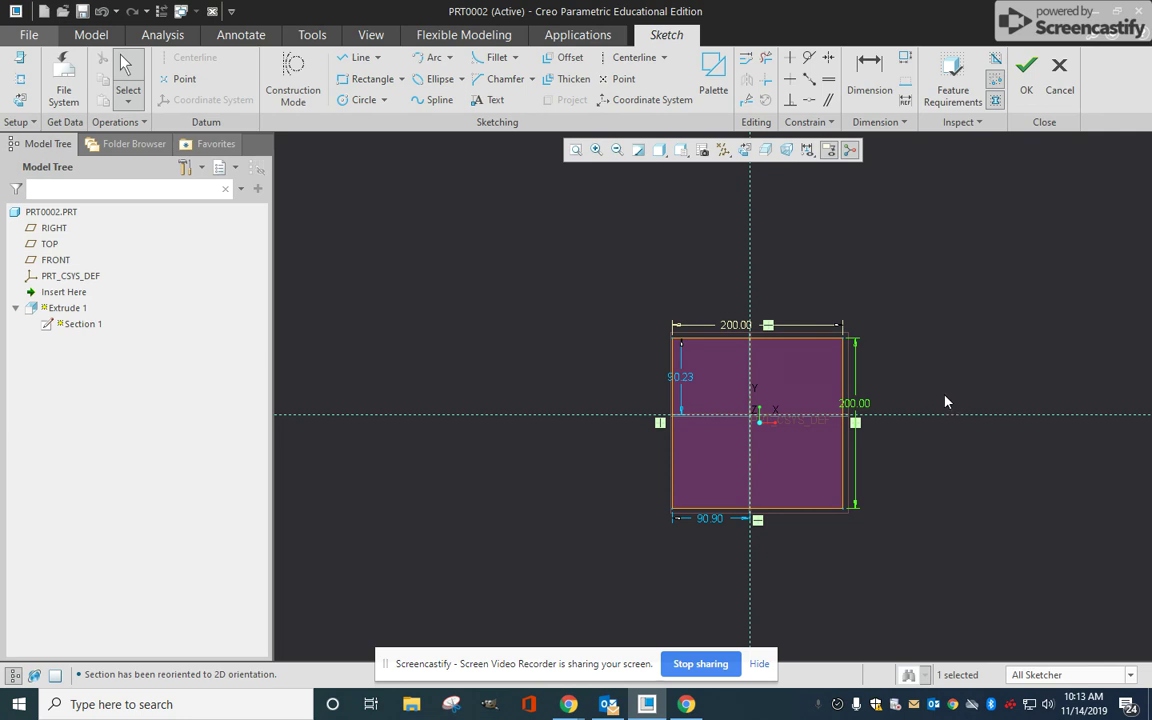
{"action": "double_click", "coordinate": [737, 327]}
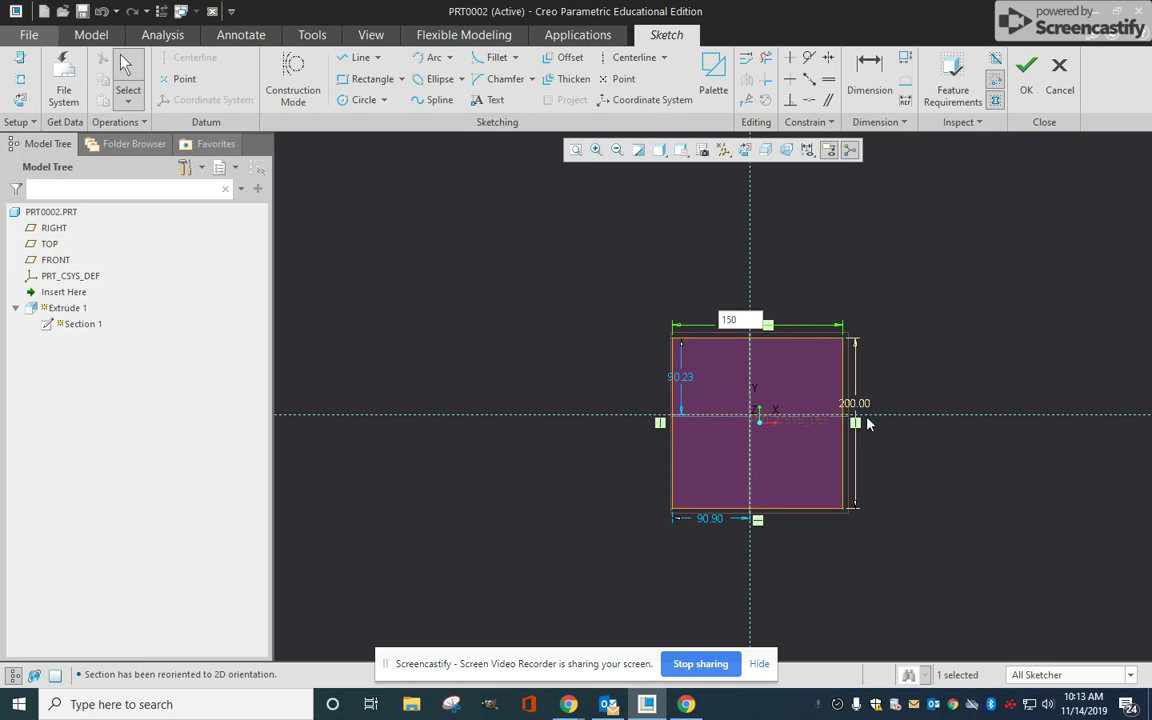
{"action": "key", "text": "Return"}
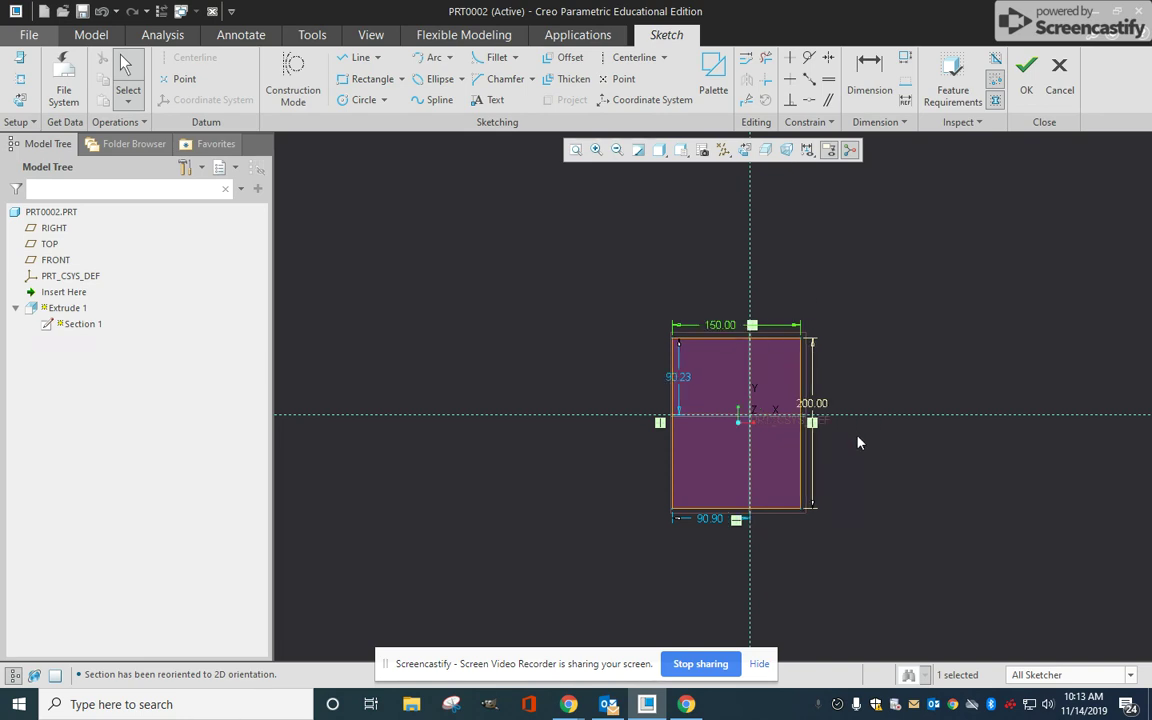
Step: Set the rectangle height to 300 and its position dimensions to 150 and 75
{"action": "double_click", "coordinate": [812, 403]}
{"action": "type", "text": "300"}
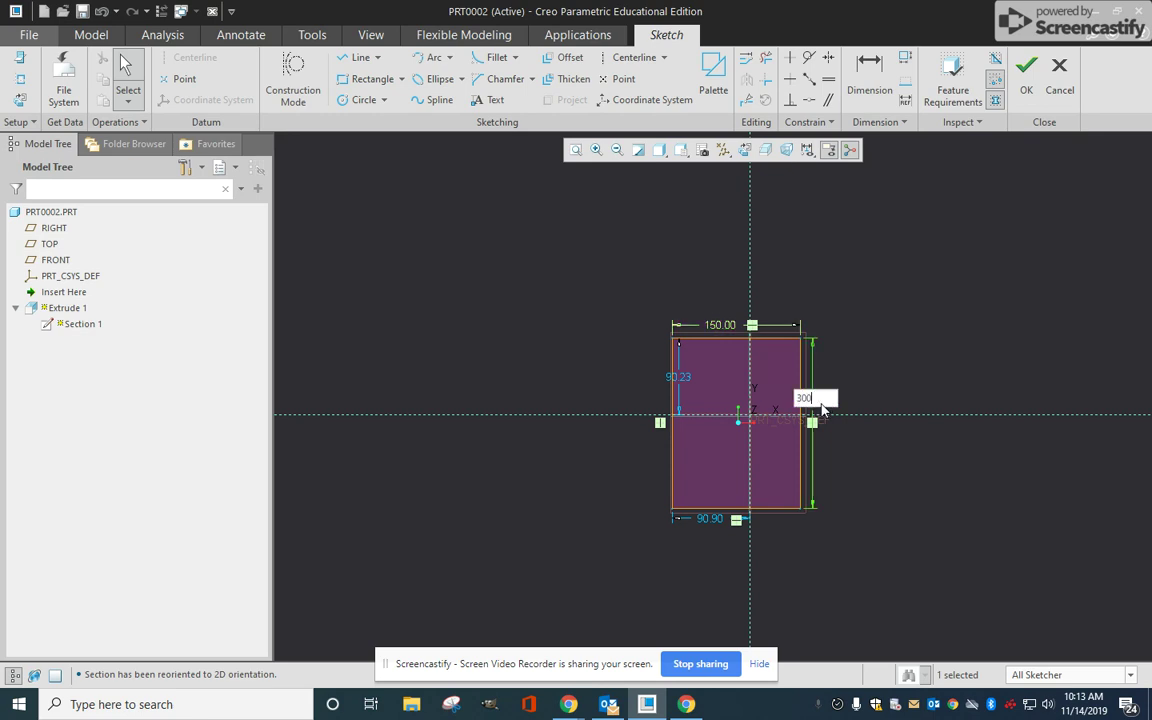
{"action": "key", "text": "Return"}
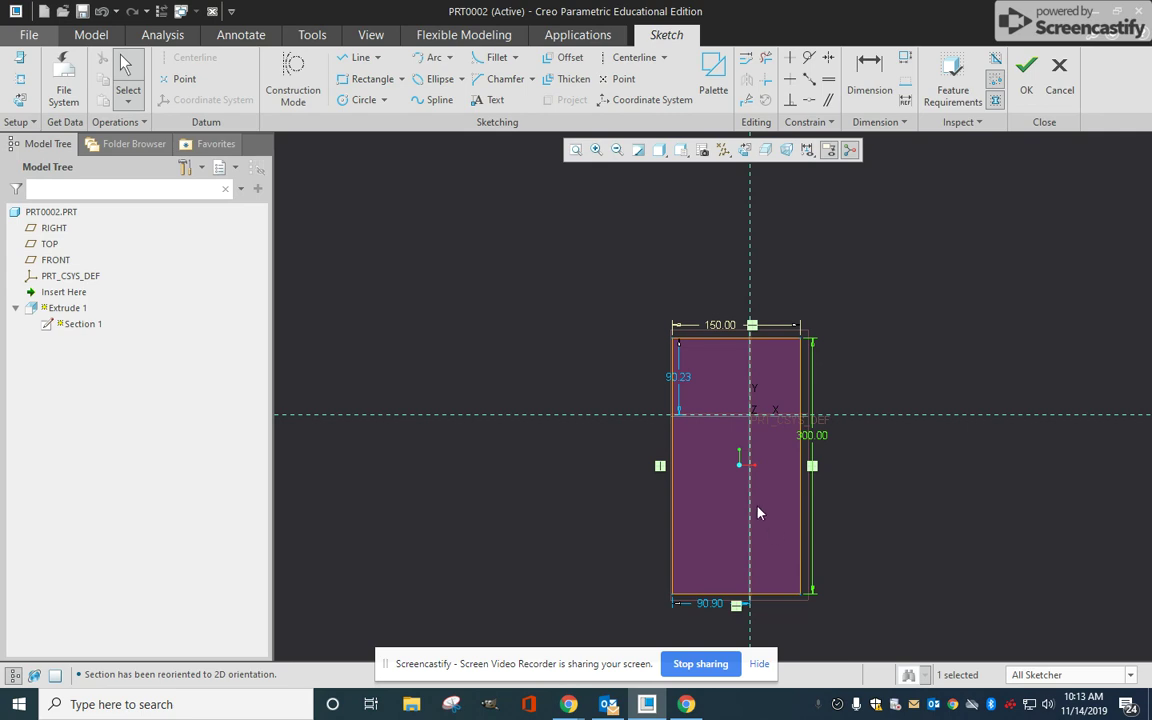
{"action": "double_click", "coordinate": [684, 380]}
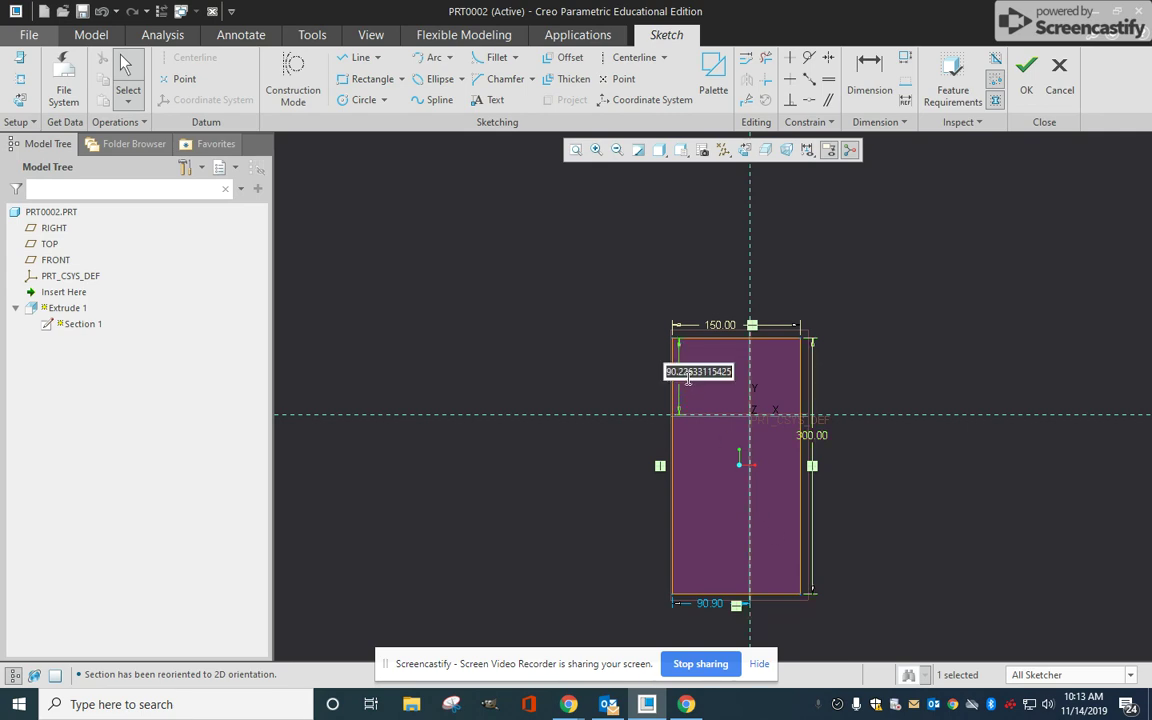
{"action": "type", "text": "150"}
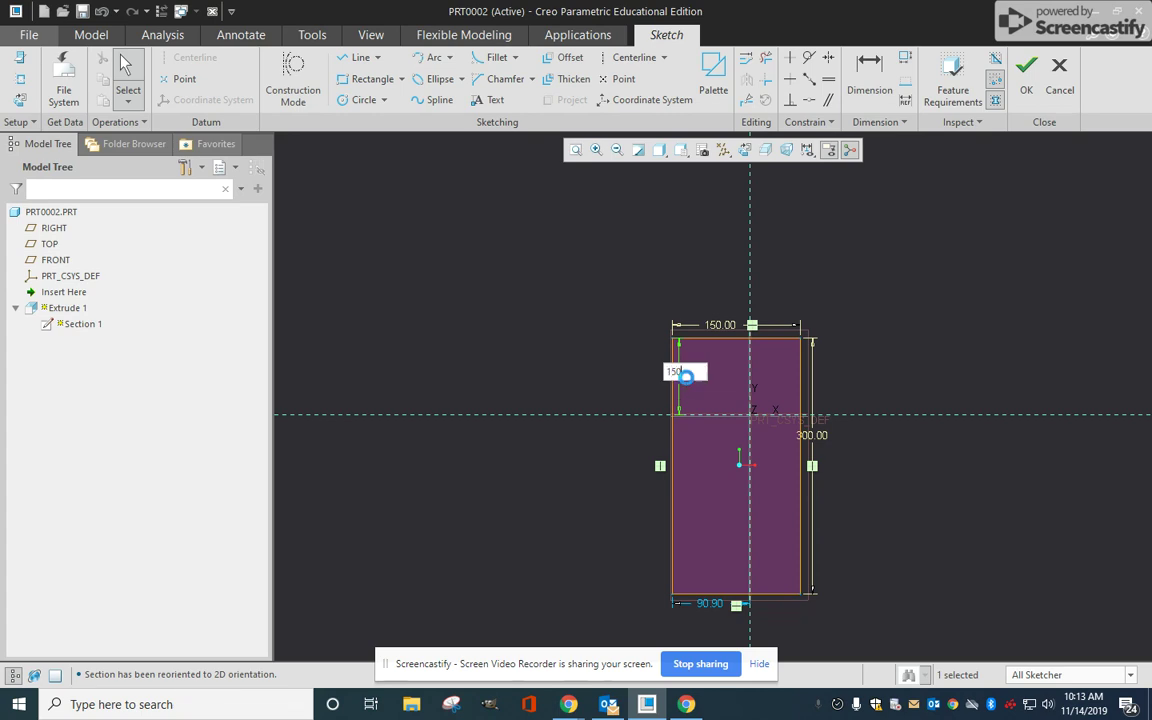
{"action": "key", "text": "Return"}
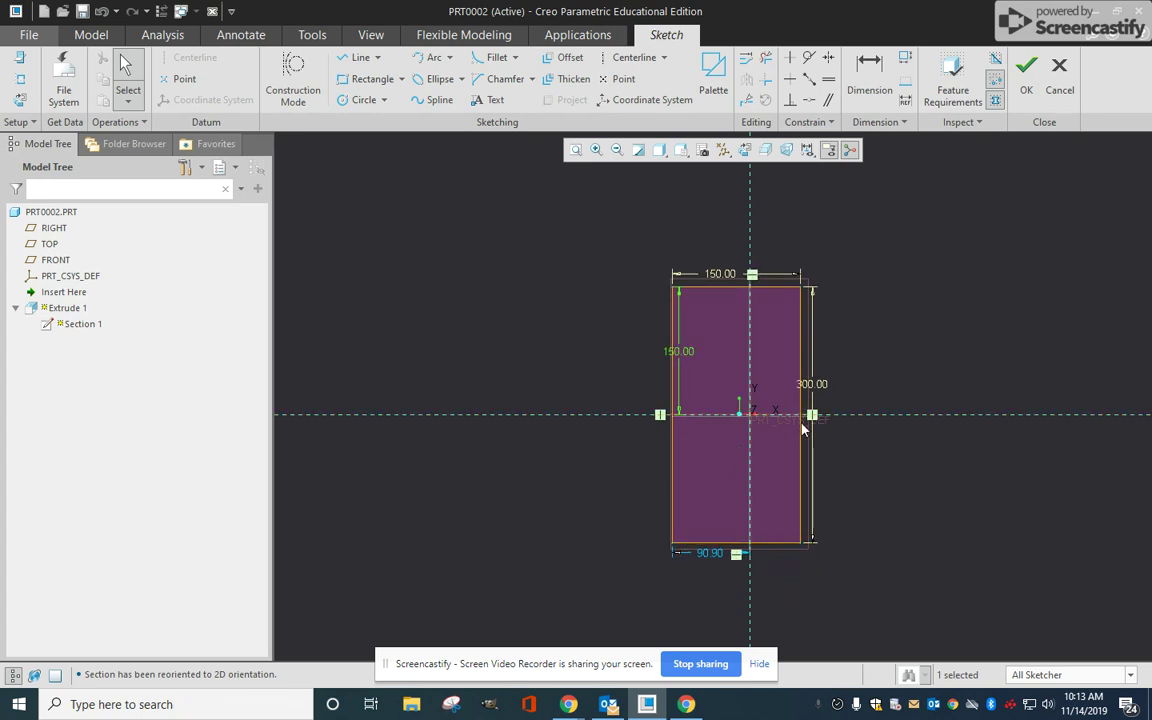
{"action": "double_click", "coordinate": [712, 561]}
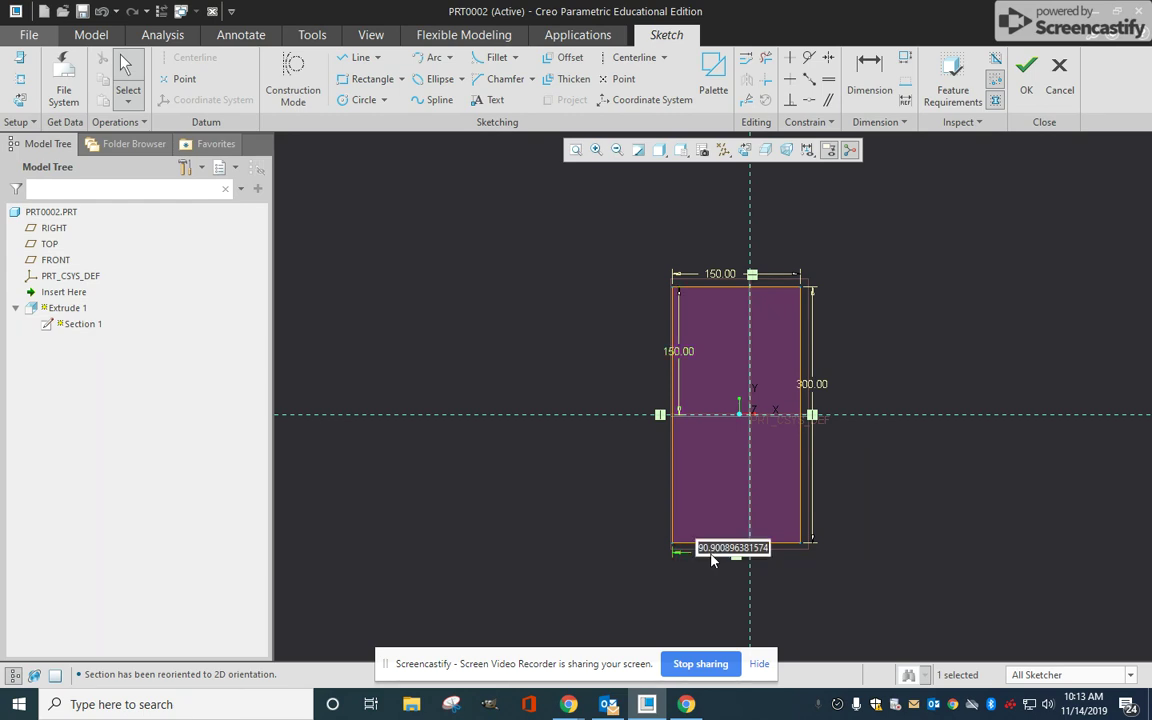
{"action": "type", "text": "75"}
{"action": "key", "text": "Return"}
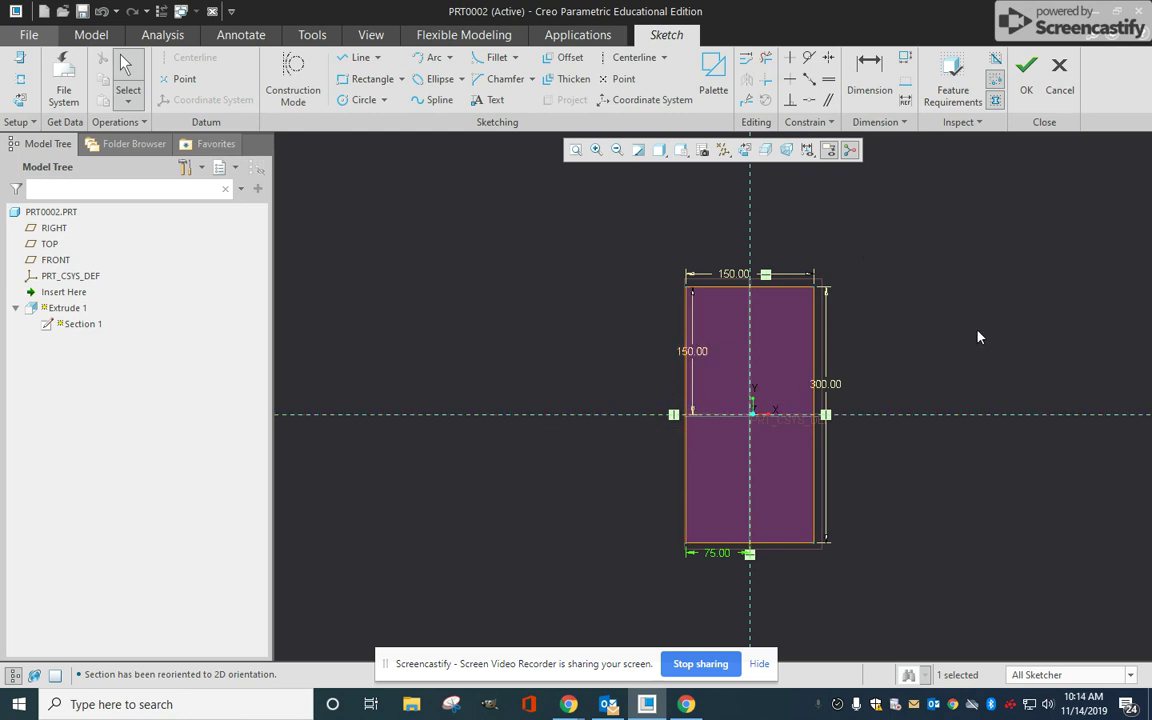
Step: Regenerate the block from the resized sketch and redefine Extrude 1, currently 216.51 deep
{"action": "left_click", "coordinate": [1026, 68]}
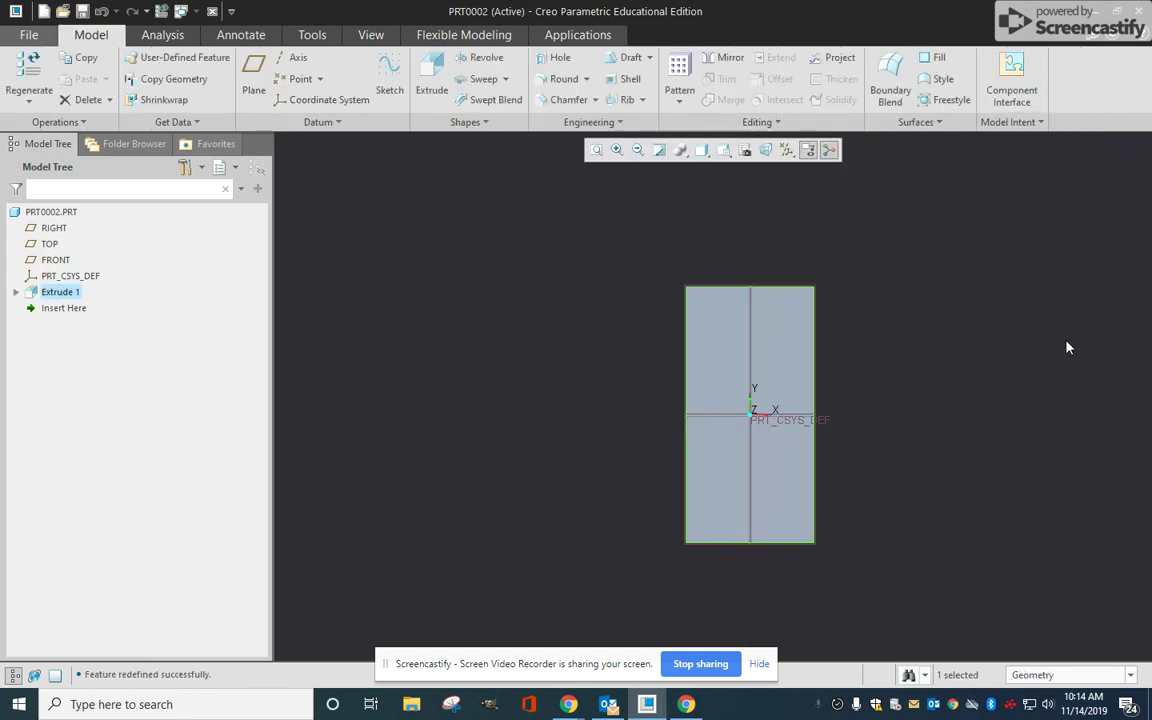
{"action": "middle_click_drag", "start_coordinate": [1021, 406], "coordinate": [952, 433]}
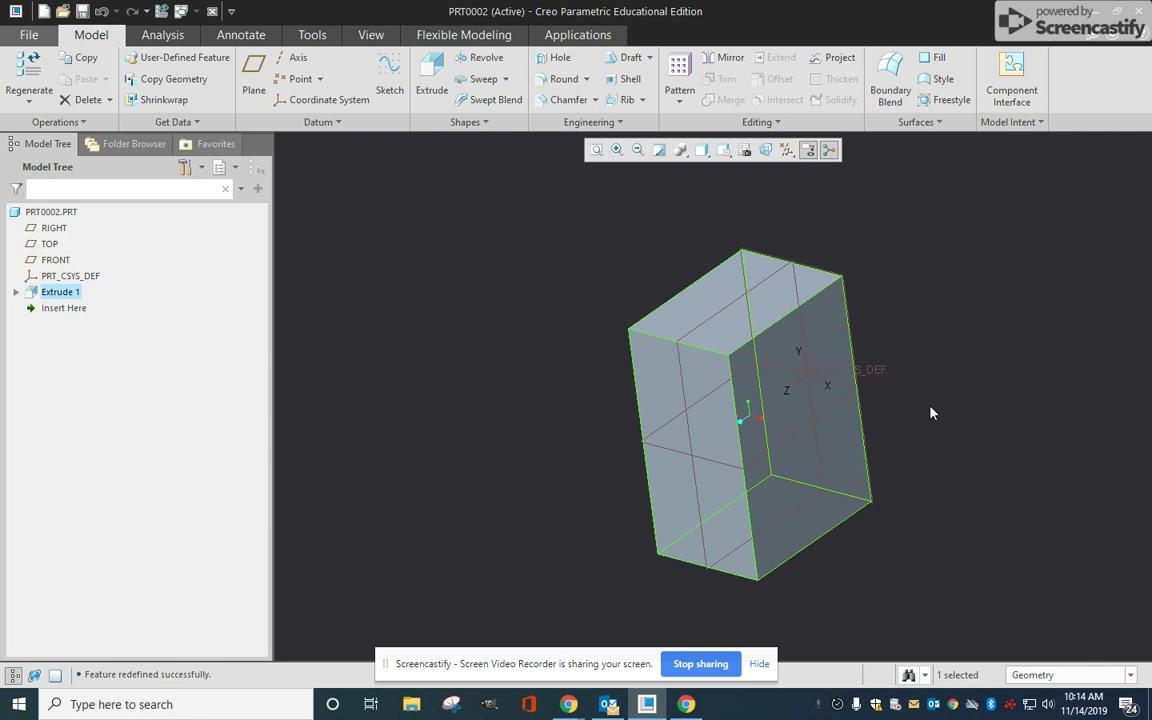
{"action": "left_click", "coordinate": [16, 292]}
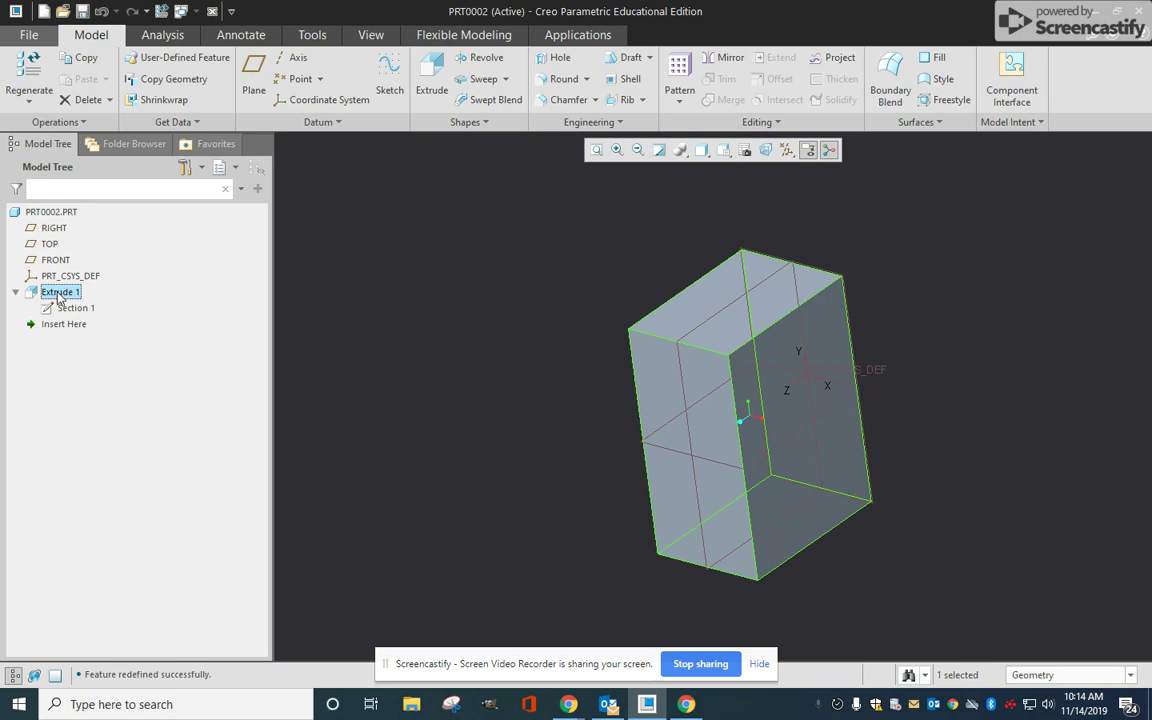
{"action": "right_click", "coordinate": [58, 296]}
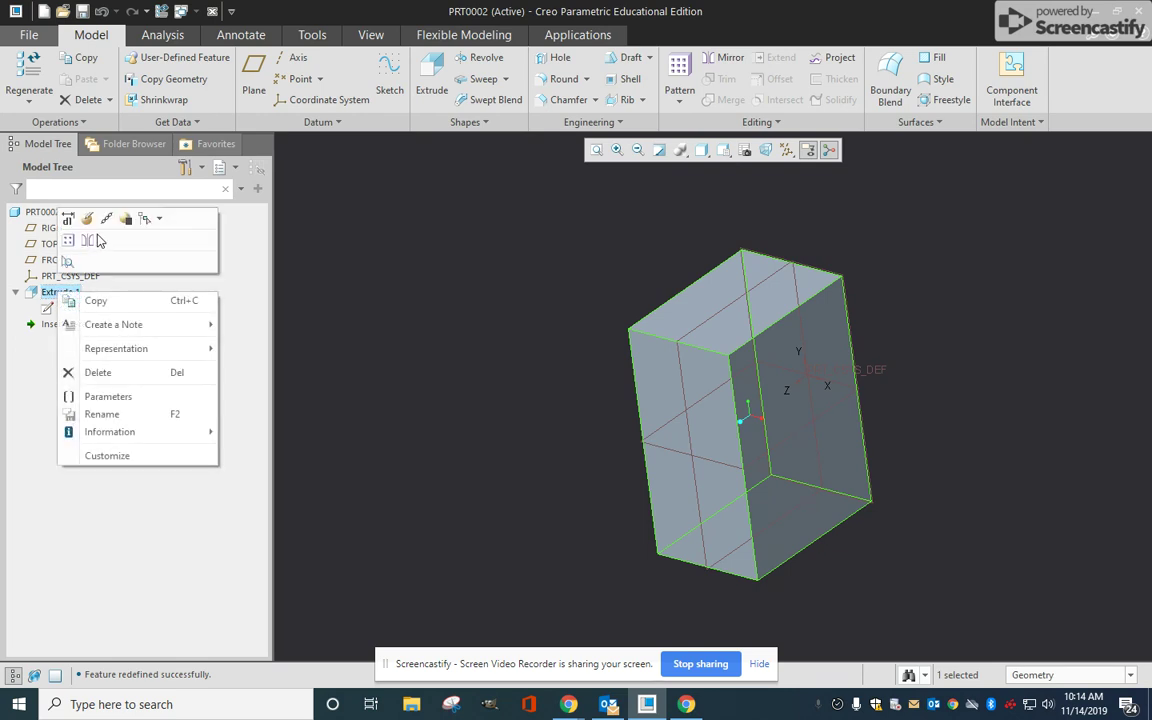
{"action": "left_click", "coordinate": [87, 218]}
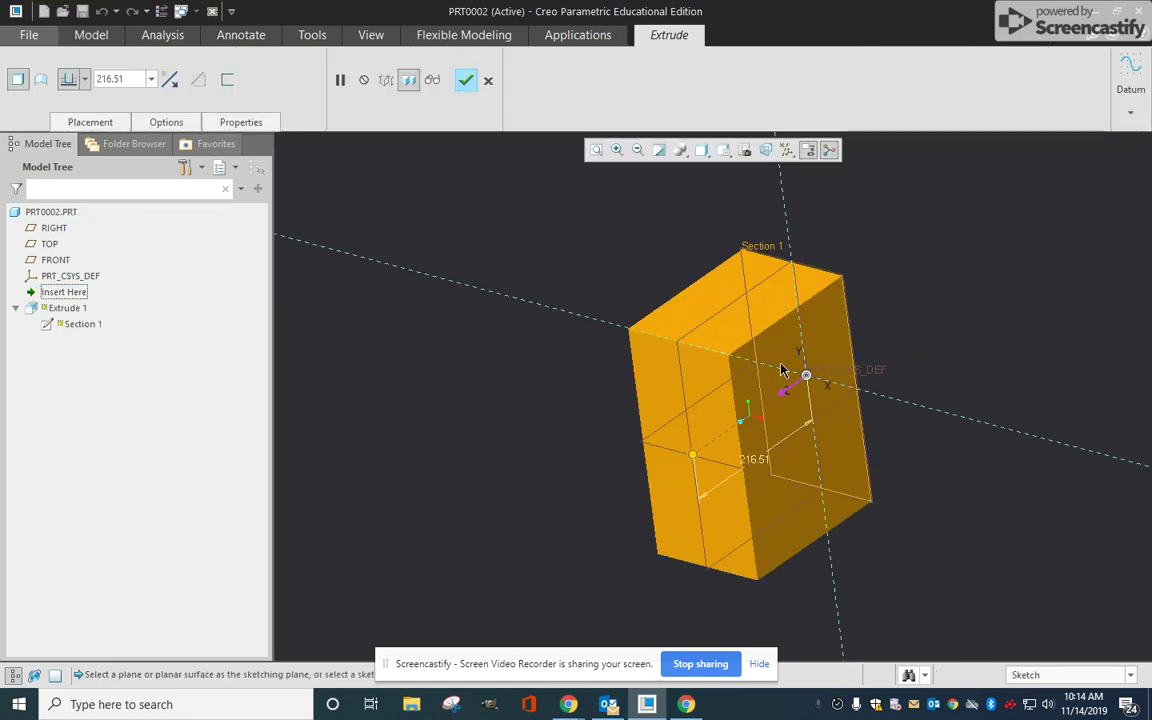
Step: Change Extrude 1's depth to 150 and orbit the preview to check it
{"action": "double_click", "coordinate": [755, 459]}
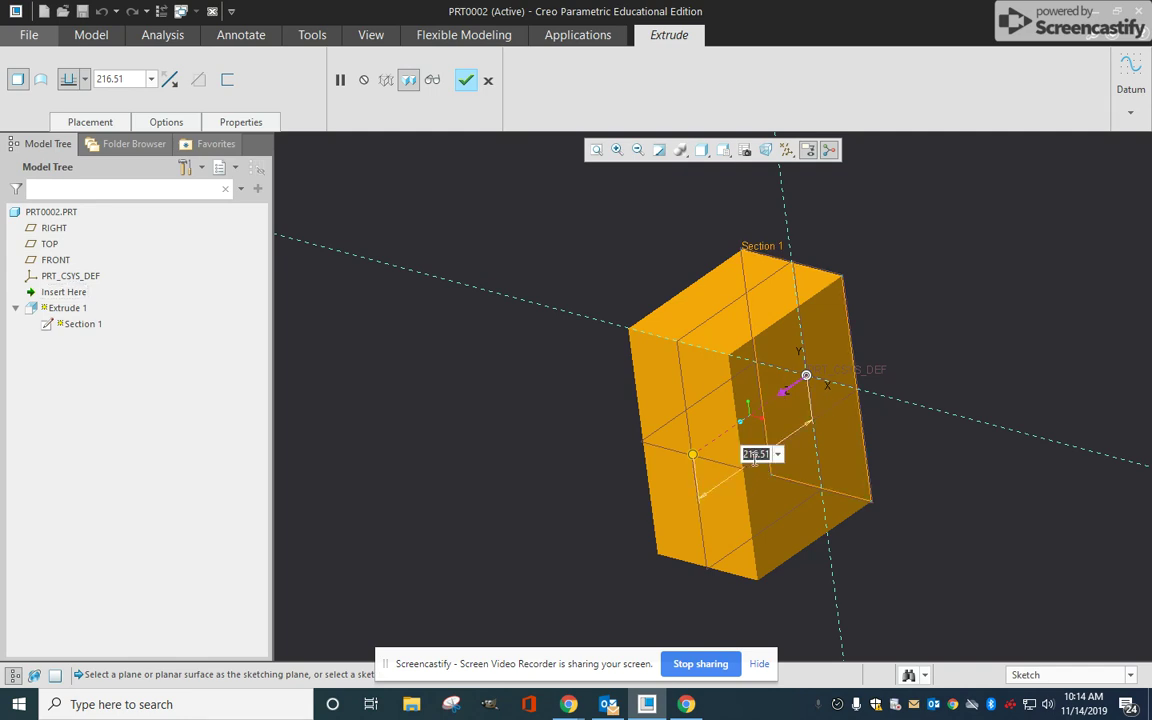
{"action": "type", "text": "150"}
{"action": "key", "text": "Return"}
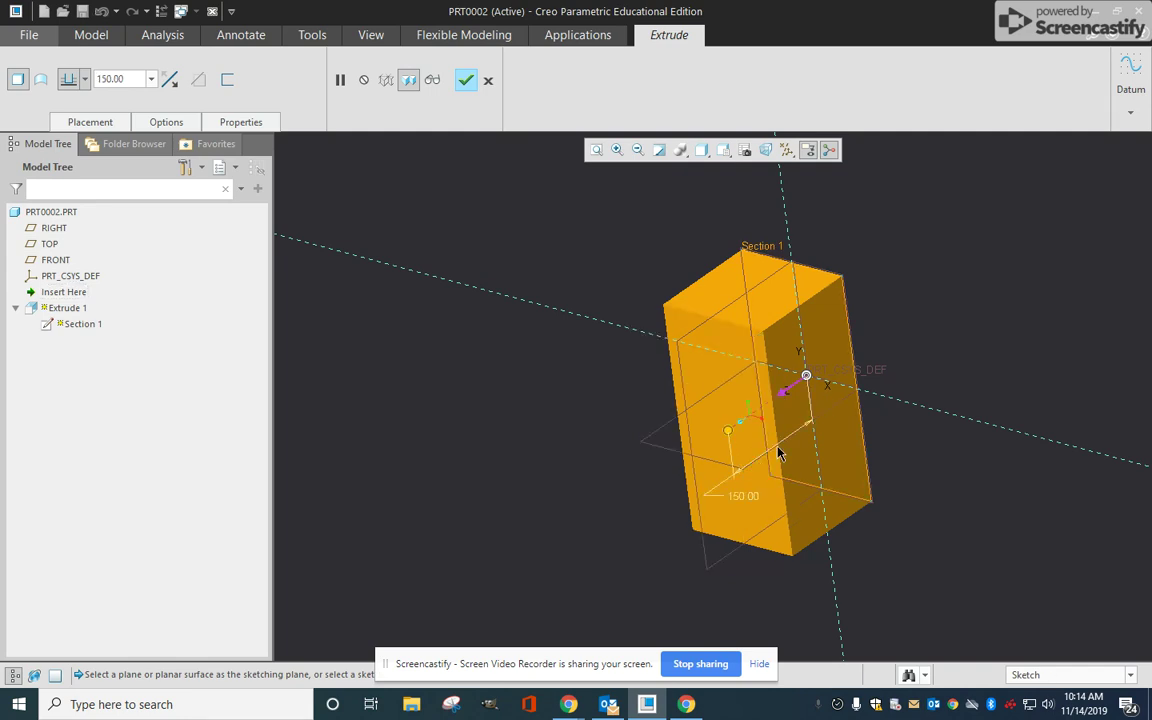
{"action": "middle_click_drag", "start_coordinate": [805, 373], "coordinate": [802, 288]}
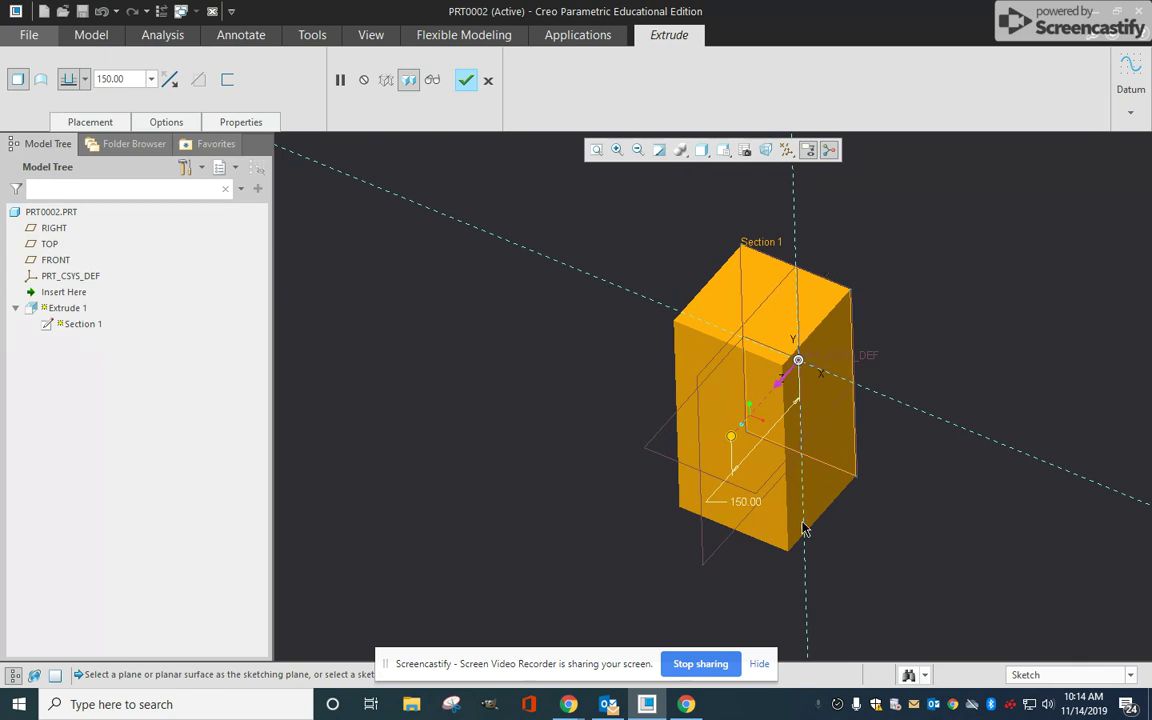
{"action": "middle_click_drag", "start_coordinate": [872, 470], "coordinate": [866, 507]}
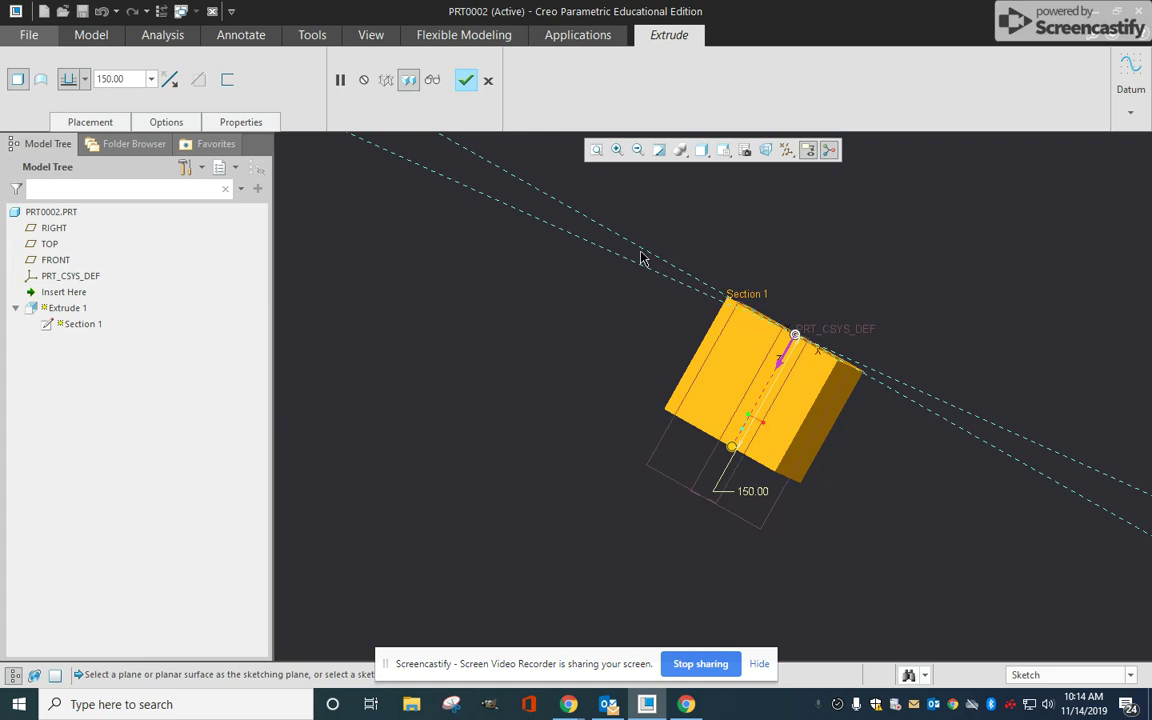
{"action": "left_click", "coordinate": [724, 150]}
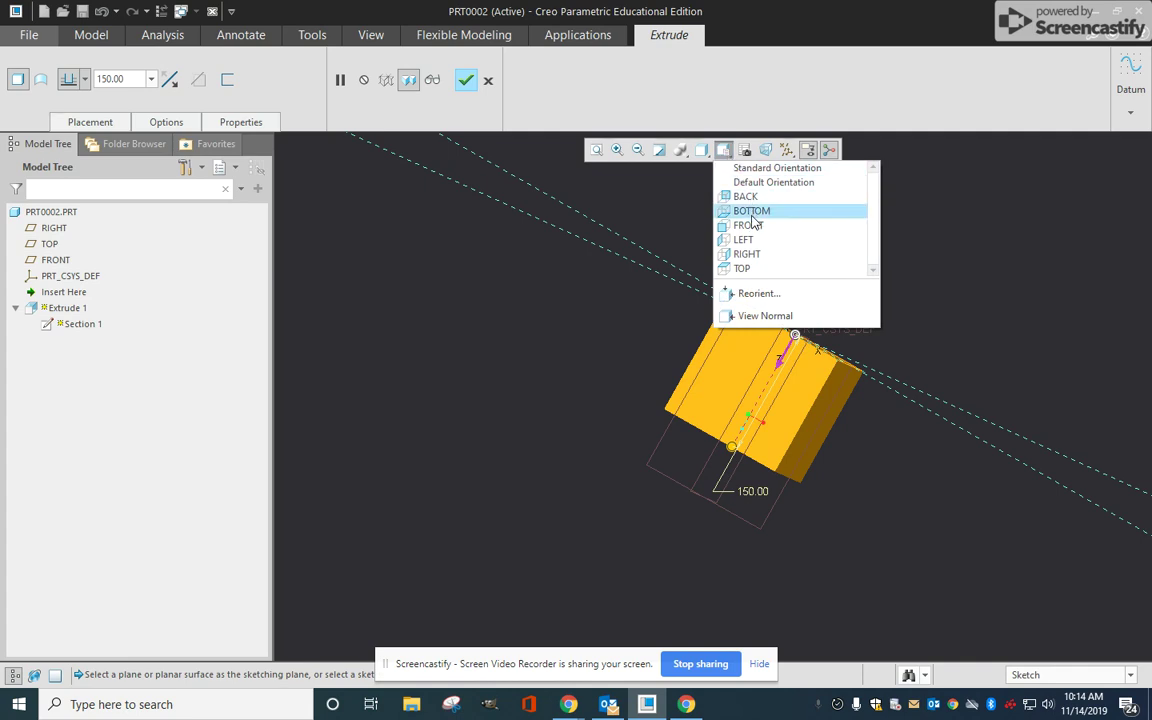
Step: View from TOP, make the 150 depth Symmetric, and complete Extrude 1
{"action": "left_click", "coordinate": [745, 269]}
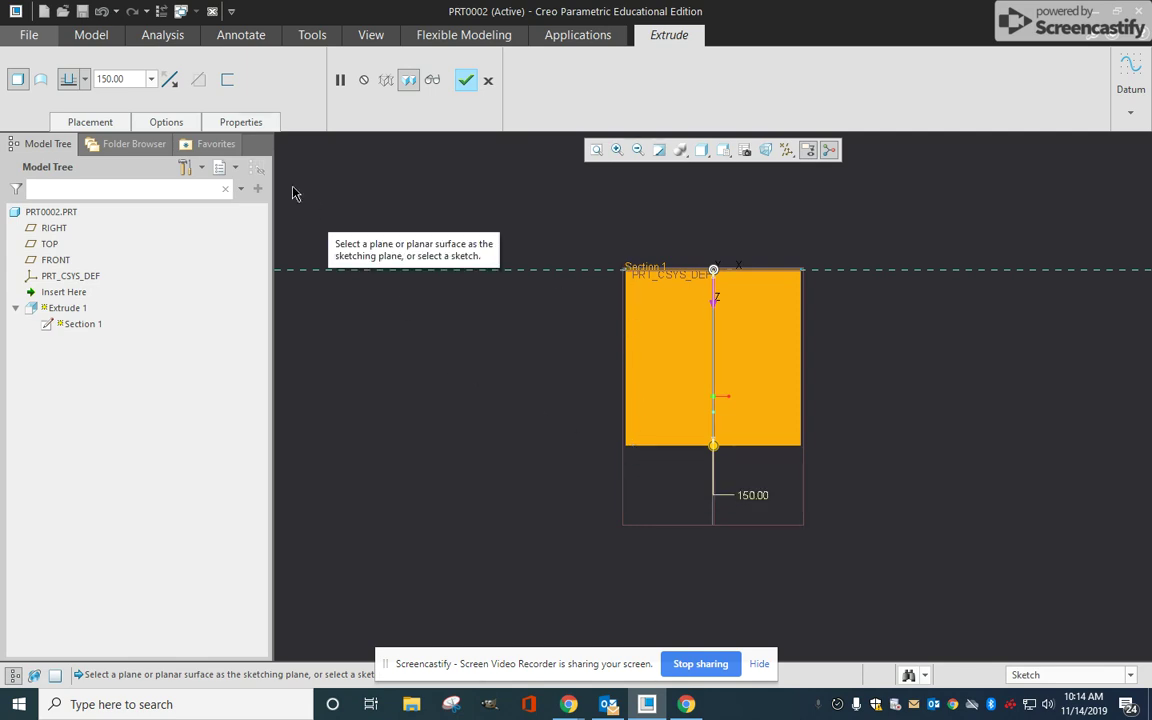
{"action": "left_click", "coordinate": [84, 81]}
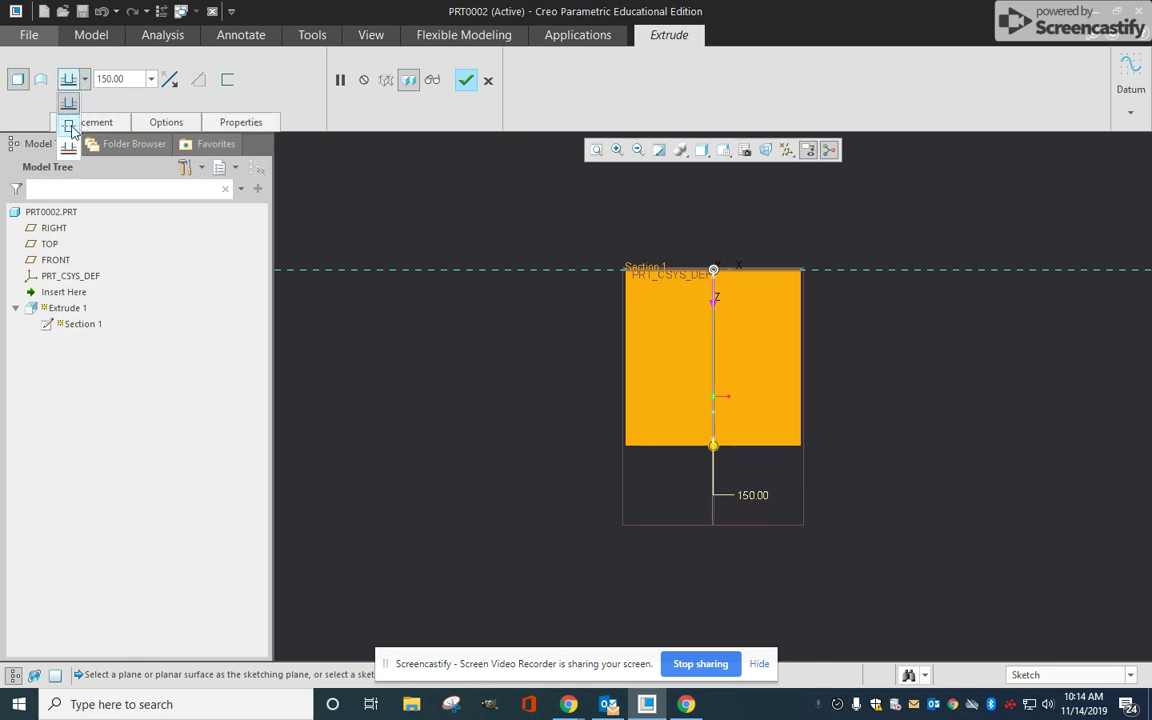
{"action": "left_click", "coordinate": [70, 128]}
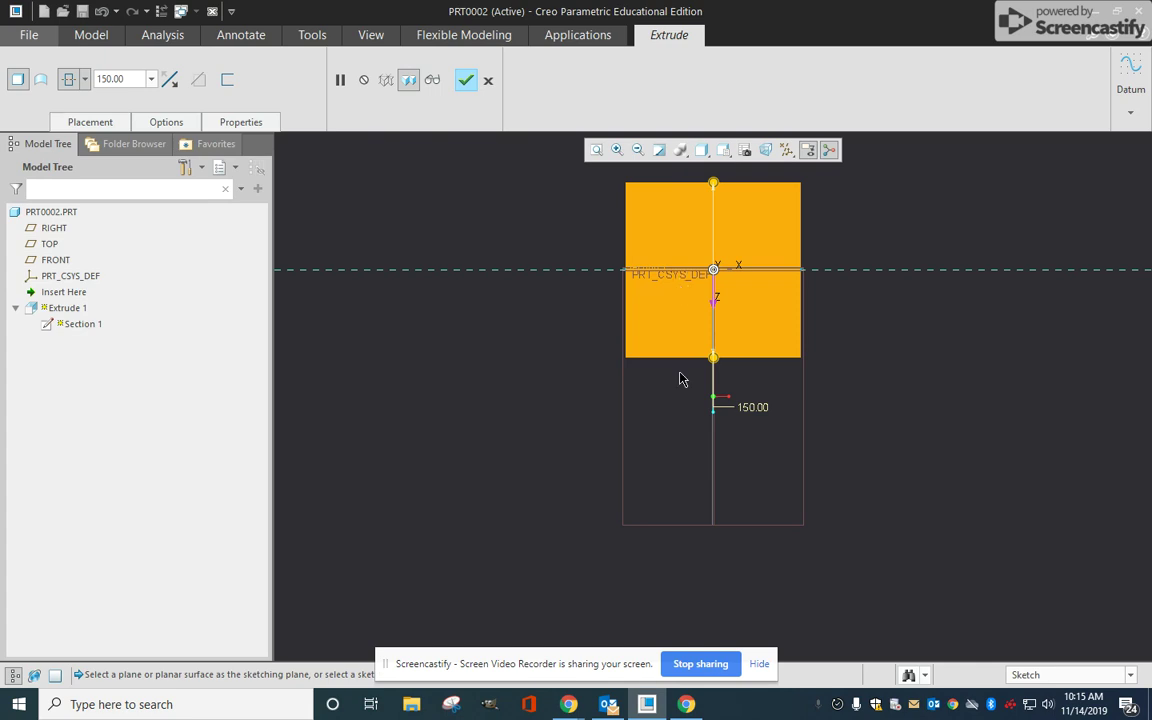
{"action": "left_click", "coordinate": [466, 80]}
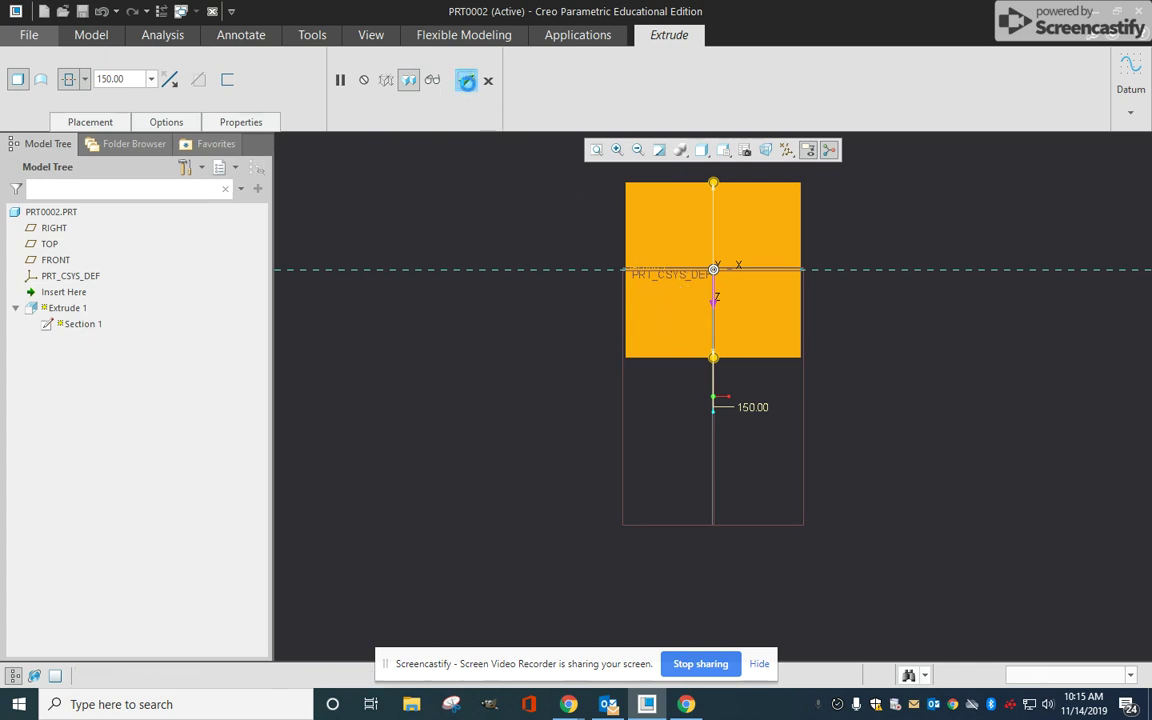
{"action": "middle_click_drag", "start_coordinate": [879, 532], "coordinate": [818, 373]}
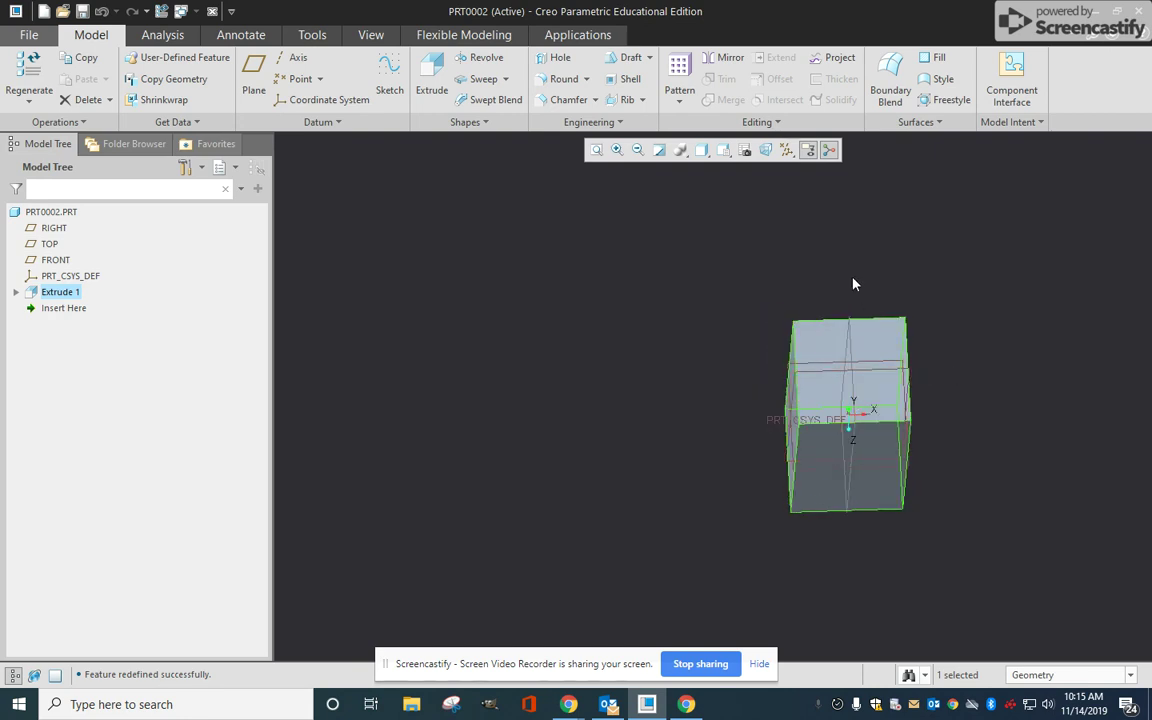
{"action": "middle_click_drag", "start_coordinate": [910, 429], "coordinate": [975, 435]}
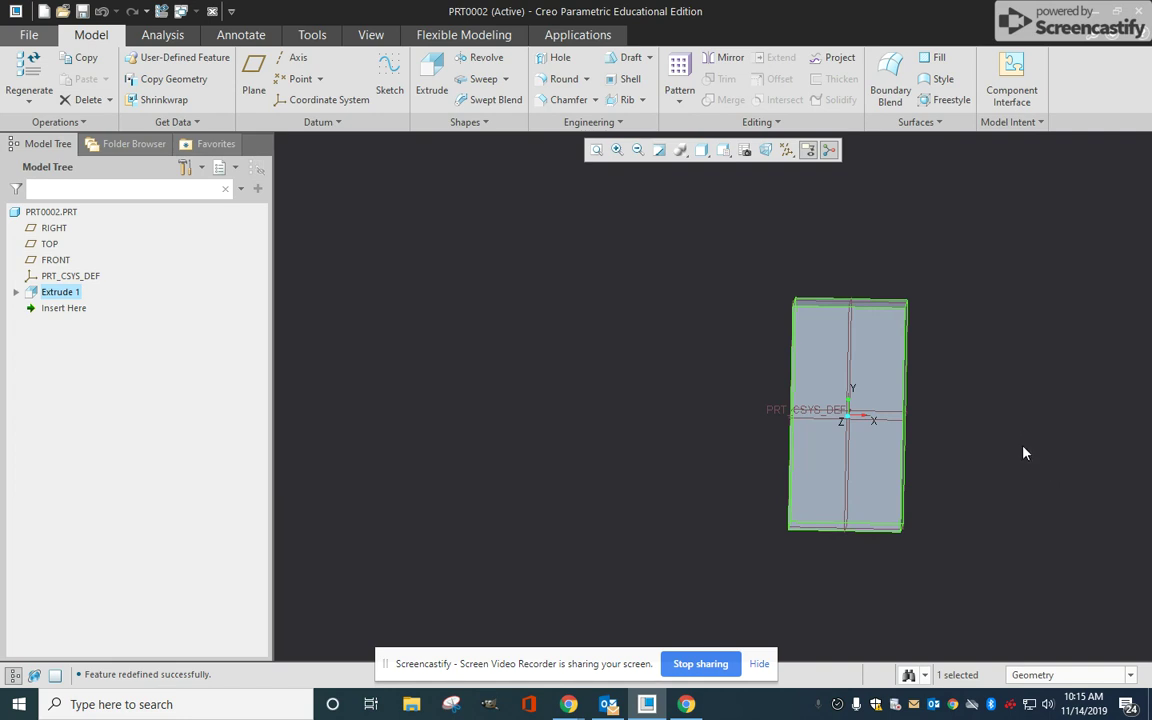
{"action": "middle_click_drag", "start_coordinate": [1023, 453], "coordinate": [1003, 472]}
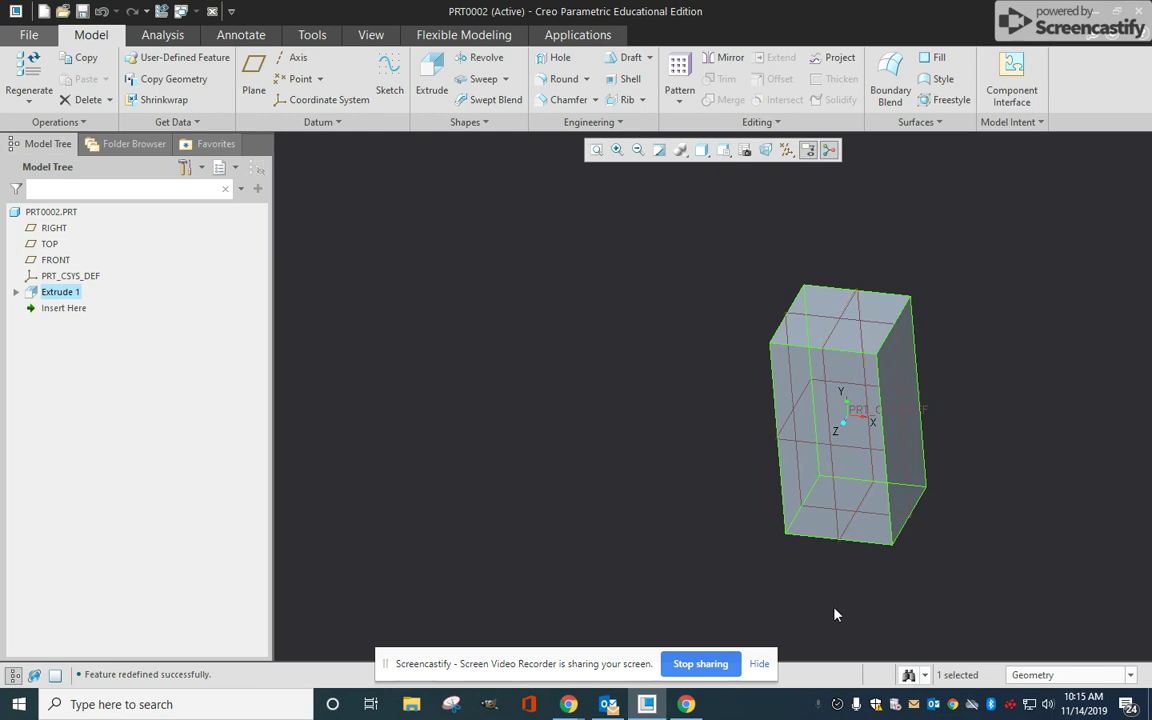
{"action": "left_click", "coordinate": [432, 78]}
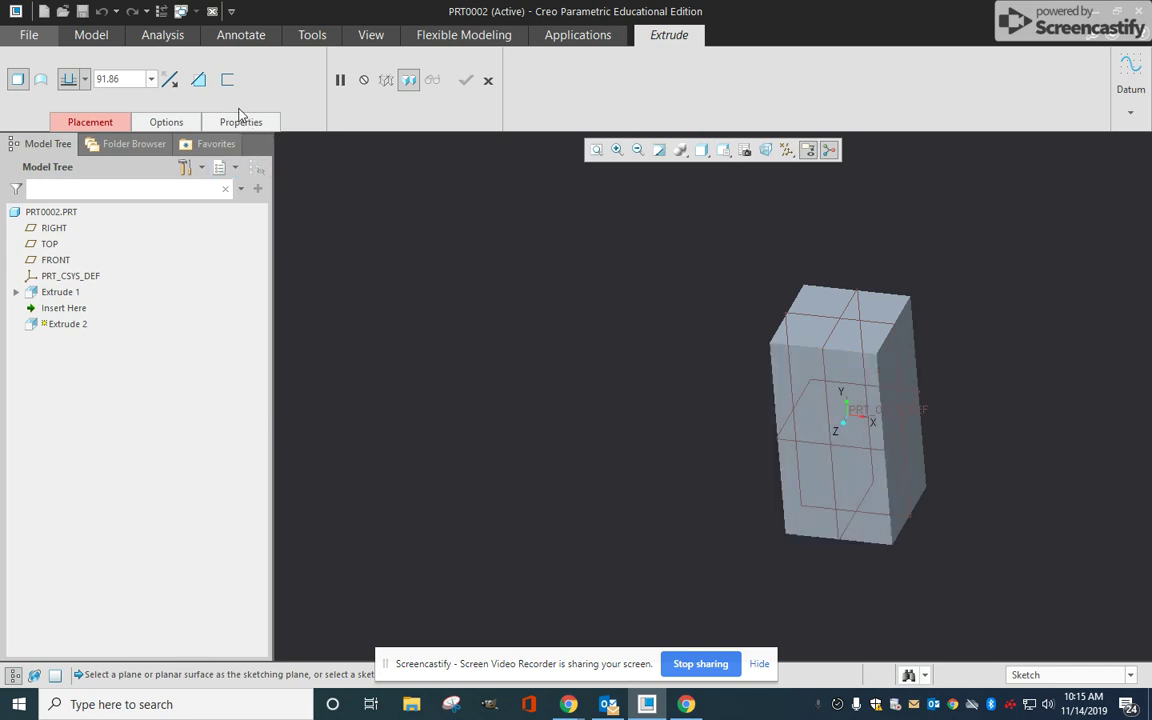
Step: Place Extrude 2's sketch on the block's top face and view it flat-on
{"action": "left_click", "coordinate": [801, 332]}
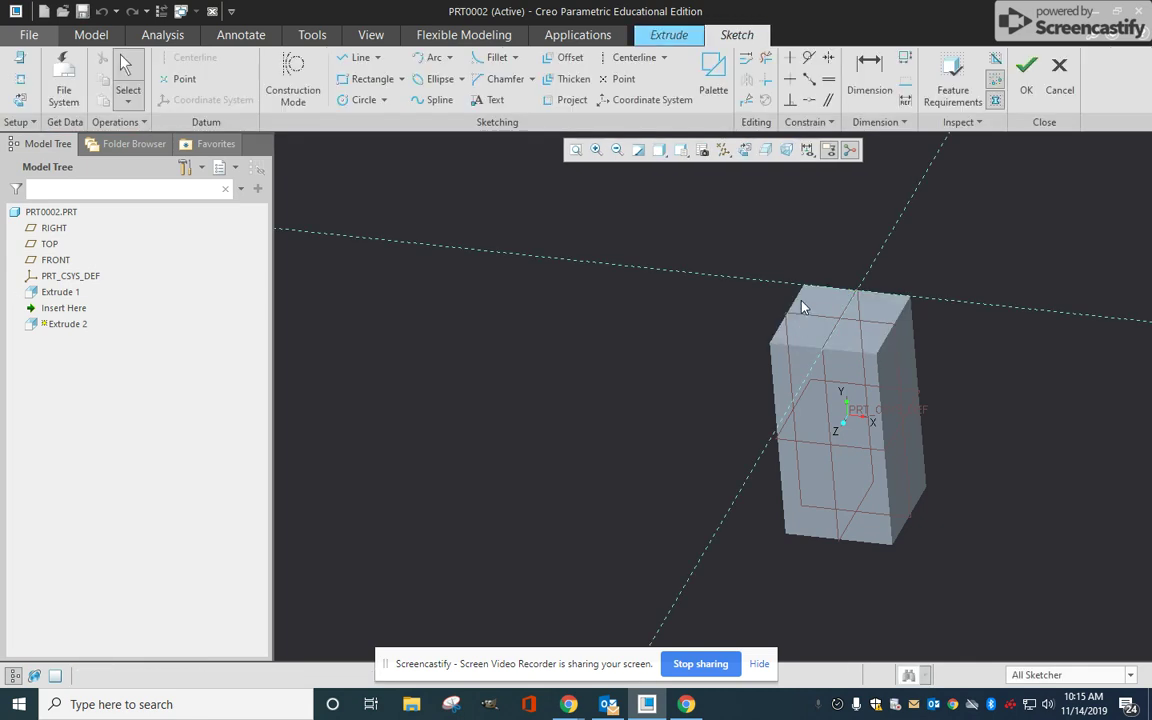
{"action": "left_click", "coordinate": [1028, 72]}
{"action": "left_click", "coordinate": [645, 388]}
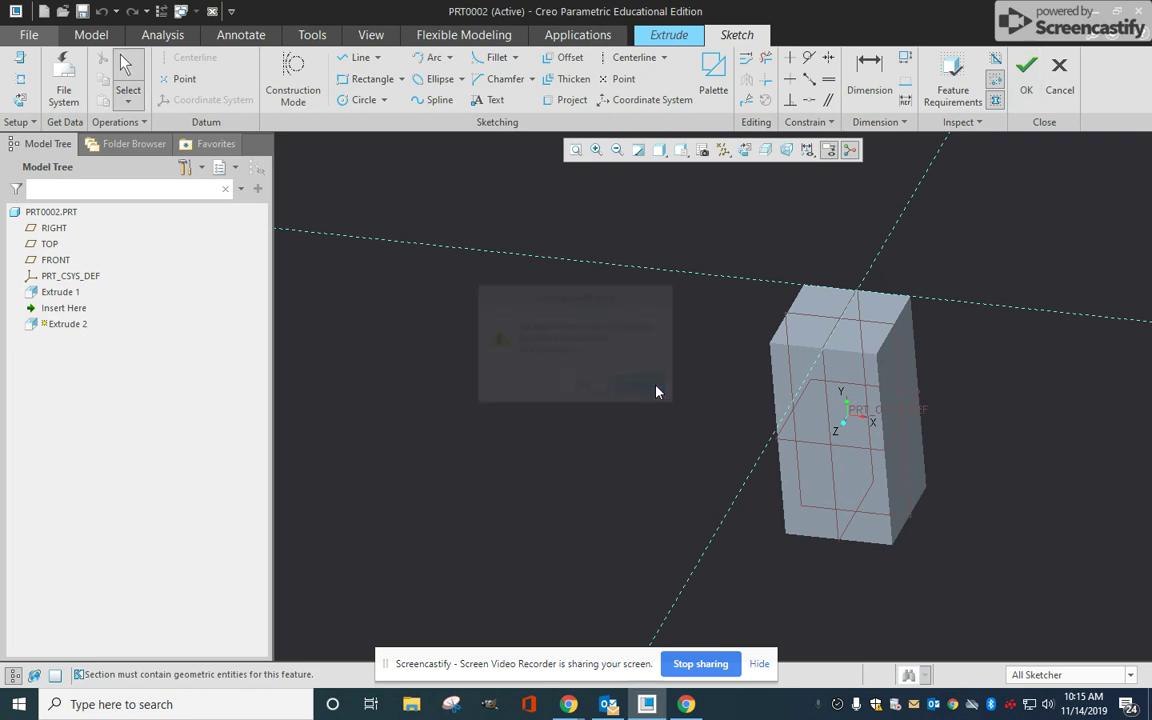
{"action": "left_click", "coordinate": [744, 151]}
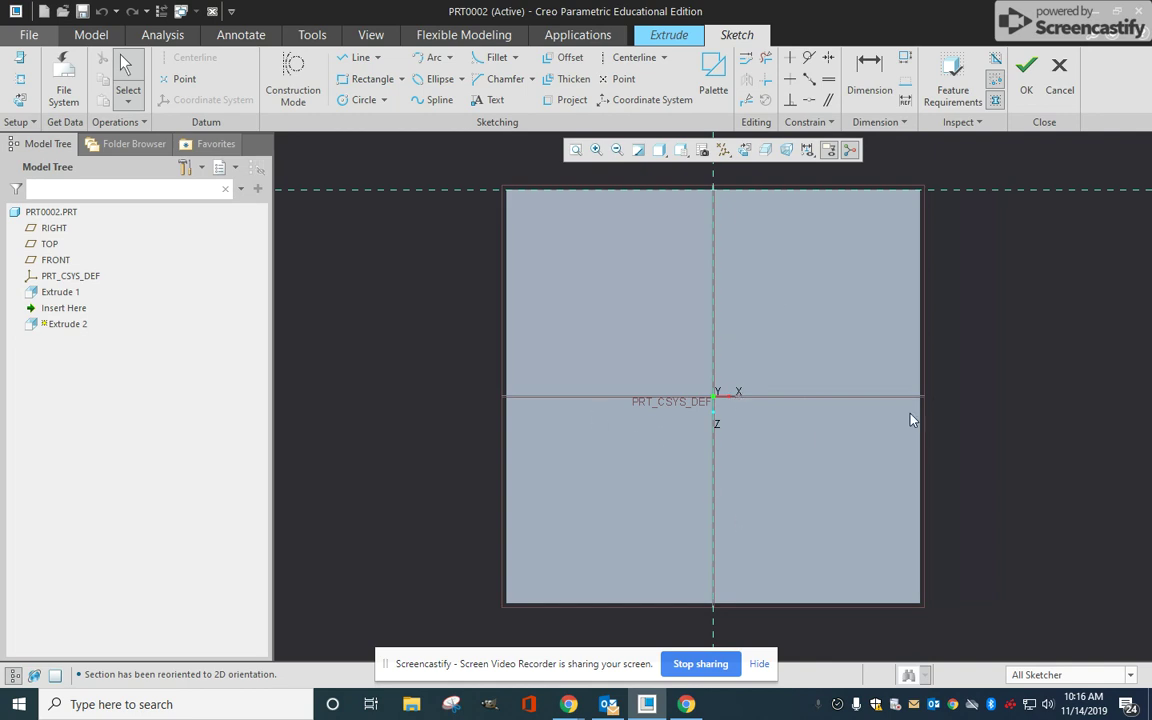
{"action": "left_click", "coordinate": [357, 99]}
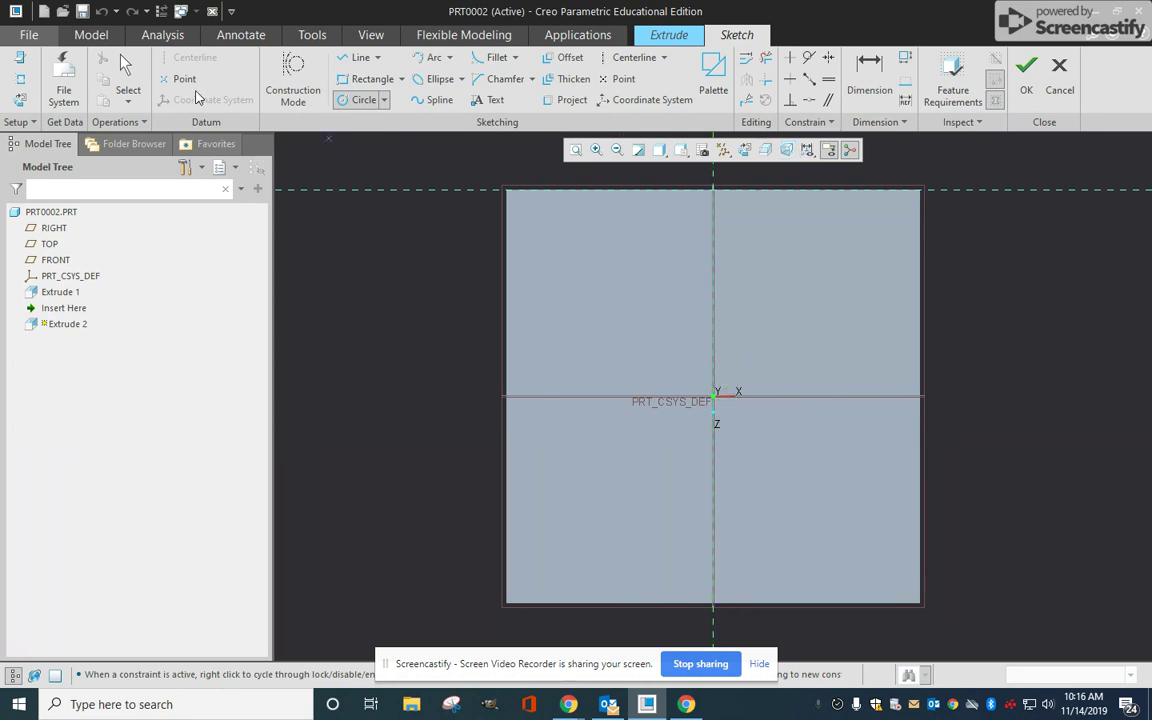
{"action": "left_click", "coordinate": [126, 66]}
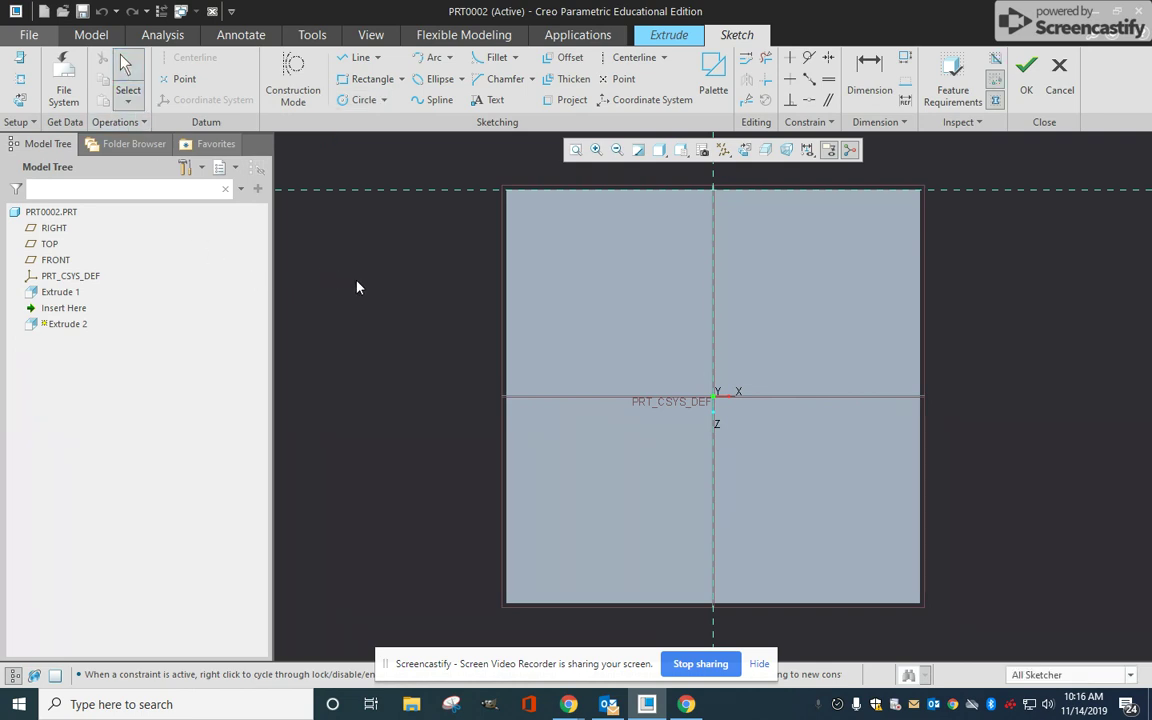
Step: Add the FRONT datum plus the block's right, bottom and left edges as references
{"action": "right_click", "coordinate": [1050, 332]}
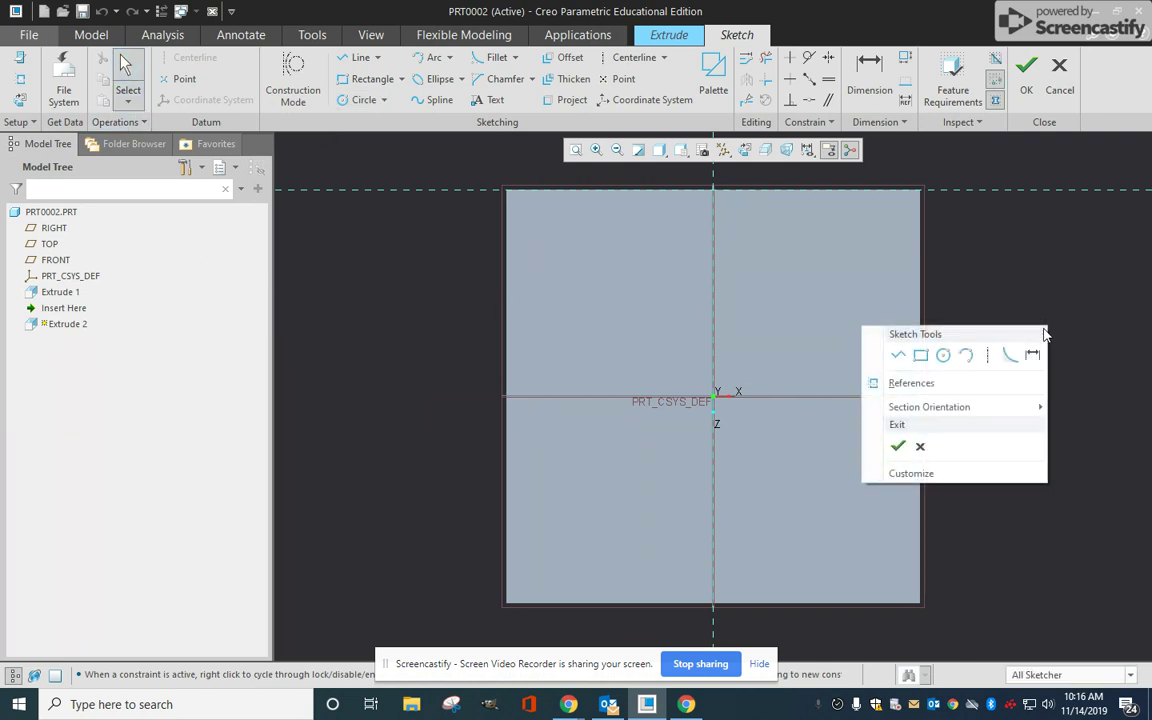
{"action": "left_click", "coordinate": [918, 384]}
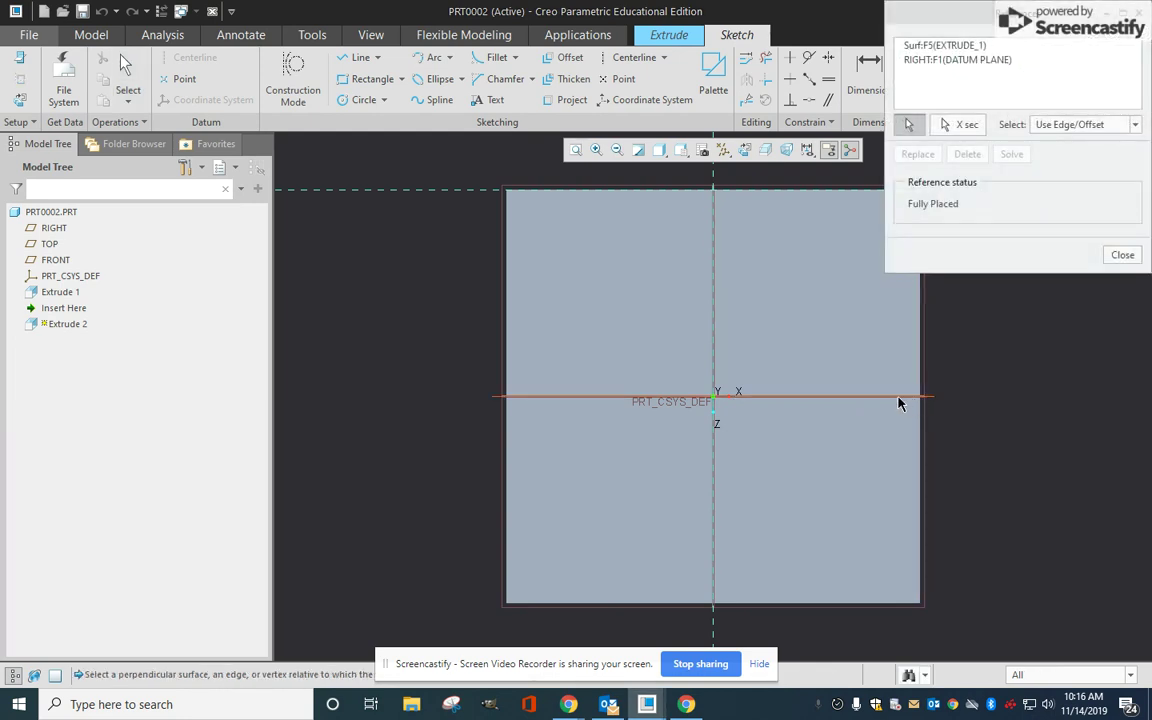
{"action": "left_click", "coordinate": [808, 399]}
{"action": "left_click", "coordinate": [921, 460]}
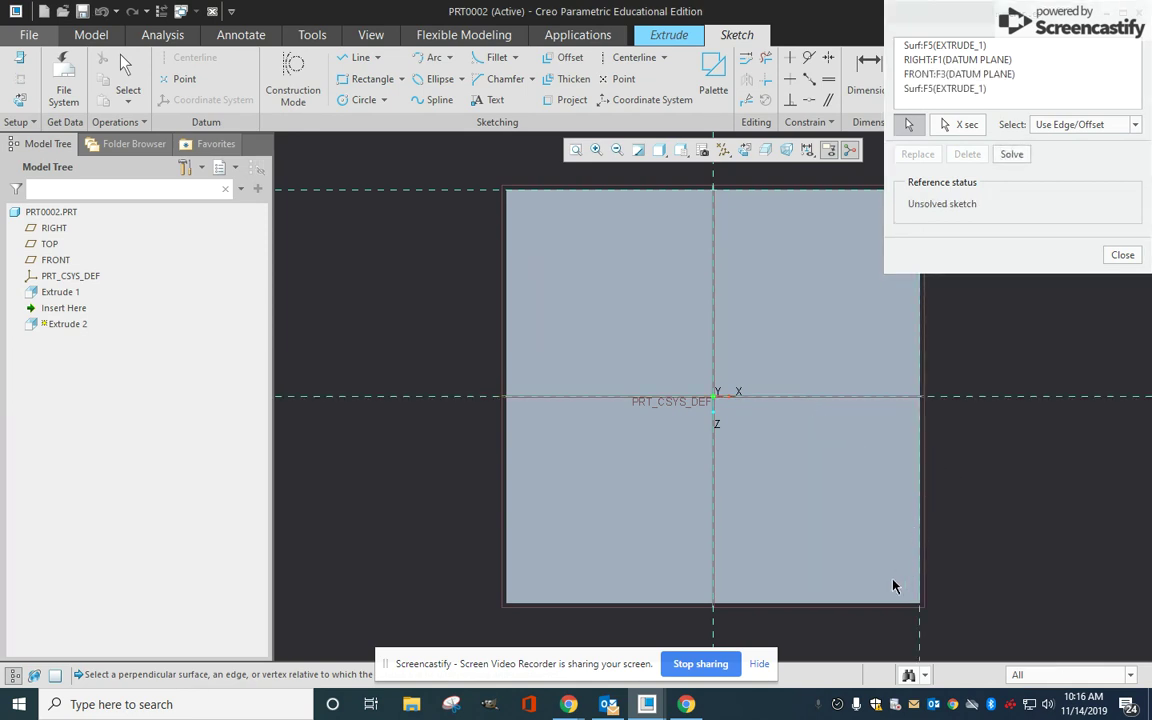
{"action": "left_click", "coordinate": [890, 607]}
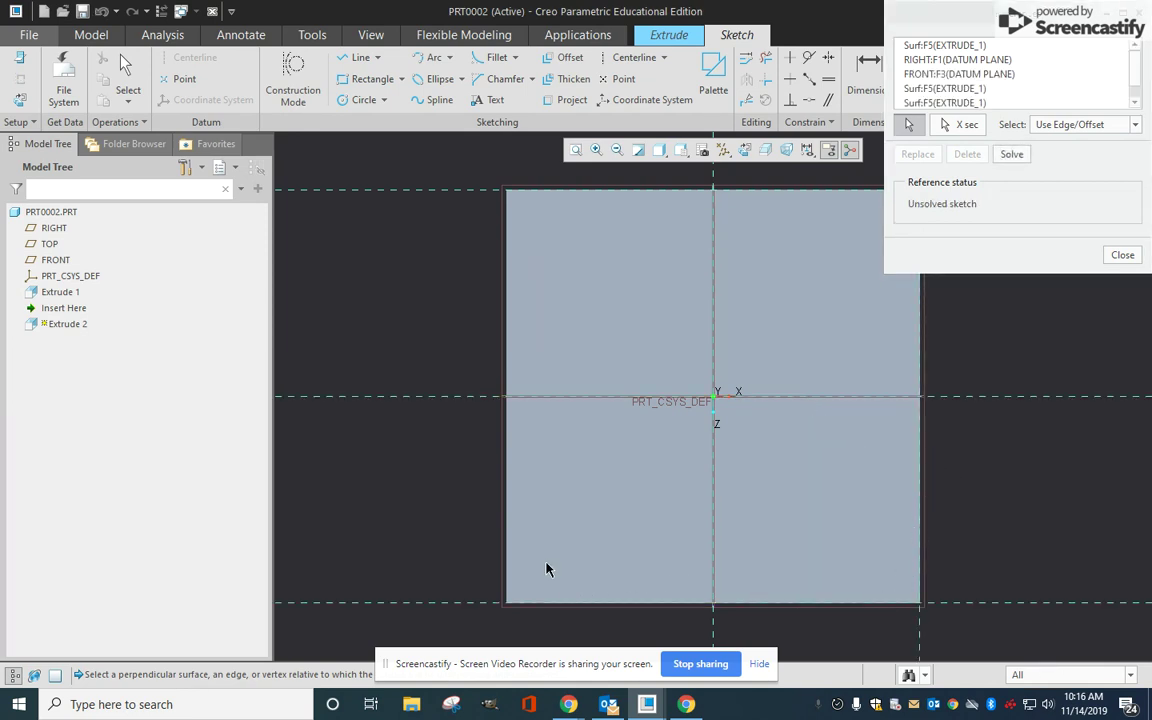
{"action": "left_click", "coordinate": [505, 500]}
{"action": "left_click", "coordinate": [1121, 255]}
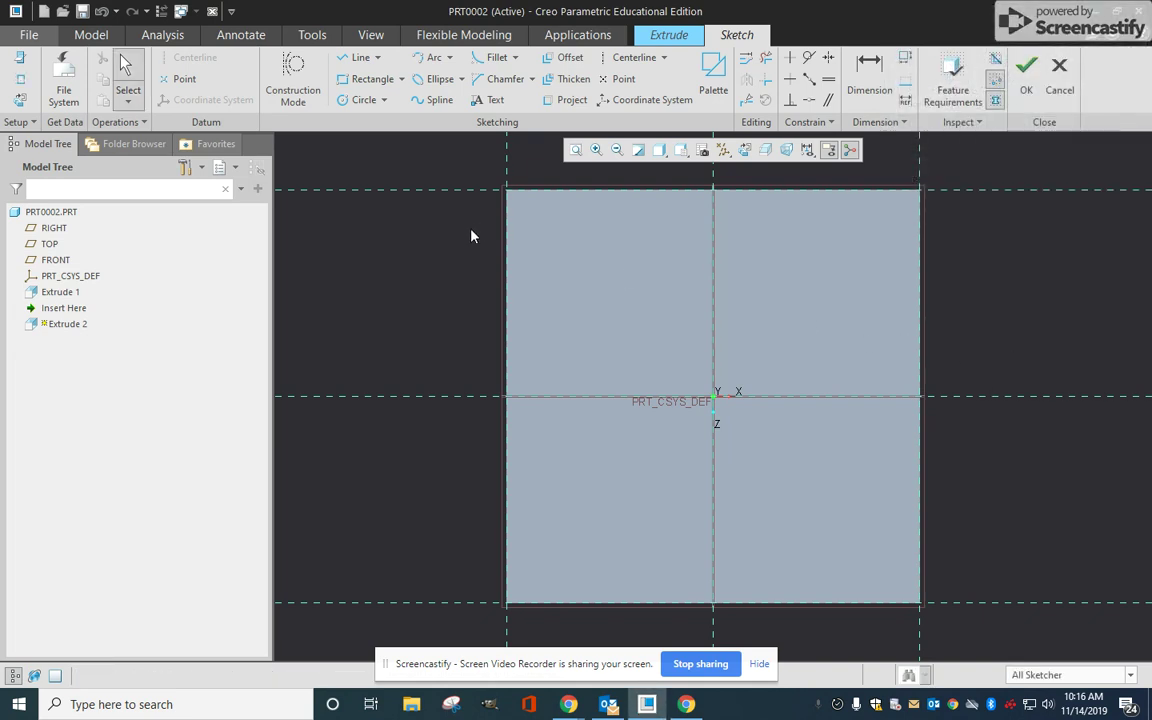
Step: Draw a circle centred on the sketch origin, set its diameter to 50, and exit the sketch
{"action": "left_click", "coordinate": [360, 102]}
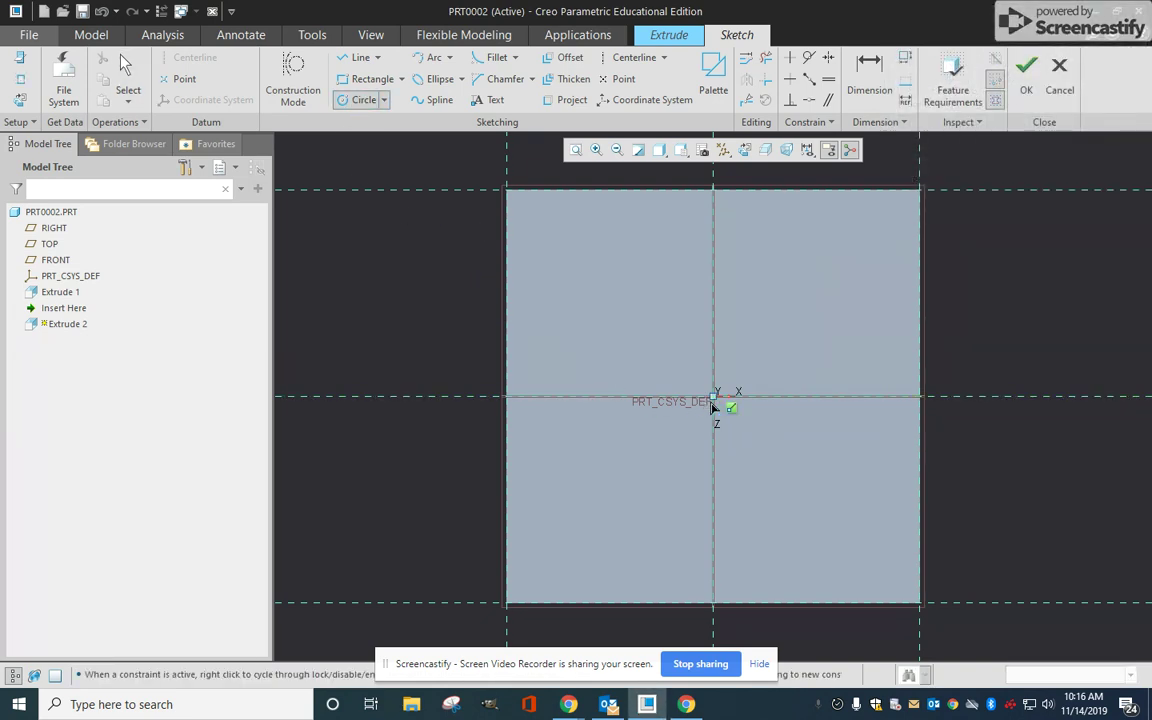
{"action": "left_click", "coordinate": [715, 400]}
{"action": "left_click", "coordinate": [755, 340]}
{"action": "middle_click", "coordinate": [820, 337]}
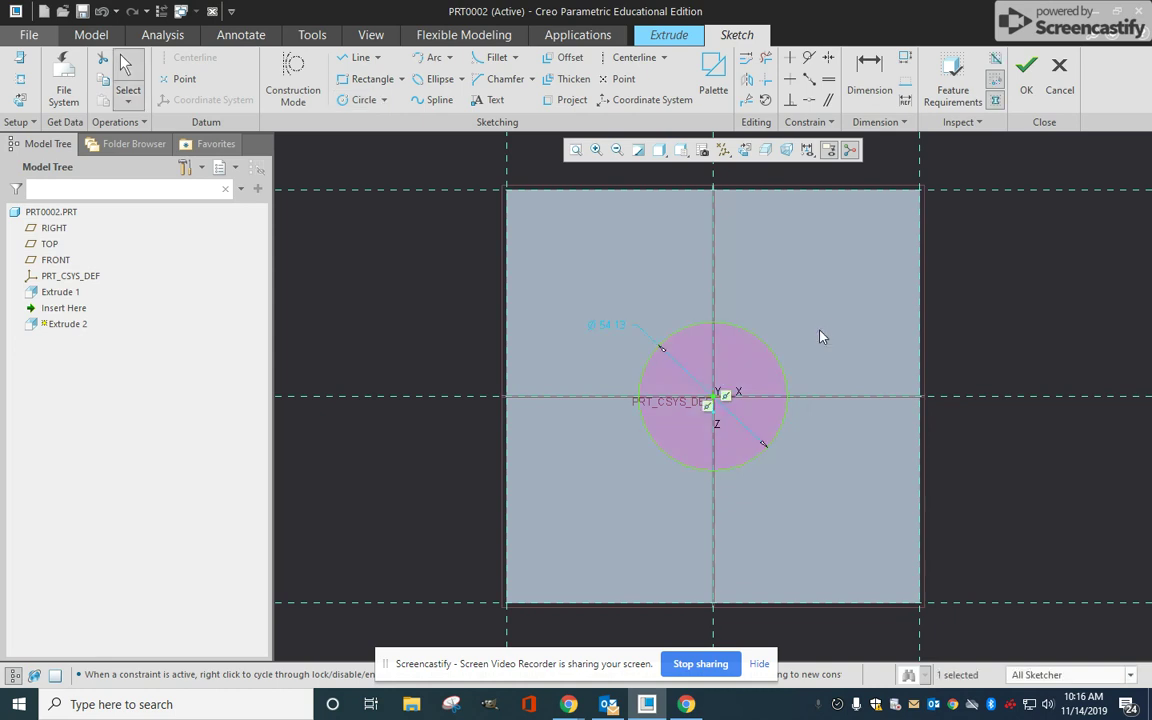
{"action": "double_click", "coordinate": [612, 327]}
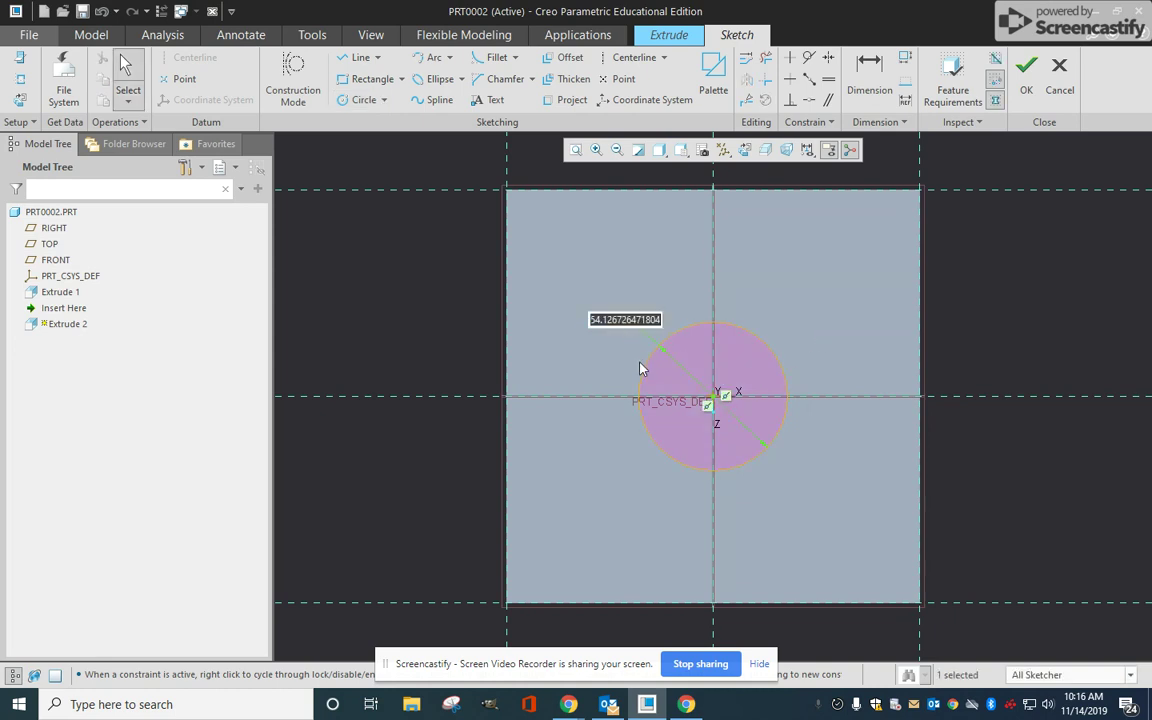
{"action": "type", "text": "50"}
{"action": "key", "text": "Return"}
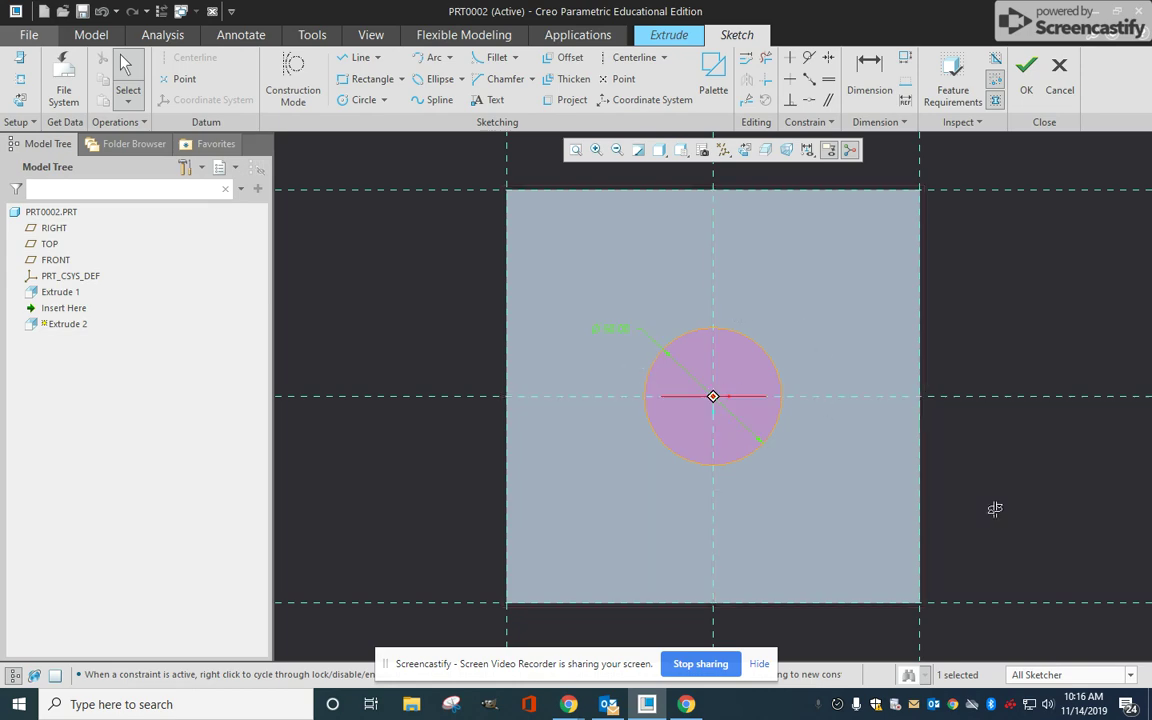
{"action": "mouse_move", "coordinate": [992, 506]}
{"action": "middle_mouse_down"}
{"action": "mouse_move", "coordinate": [987, 473]}
{"action": "mouse_move", "coordinate": [990, 539]}
{"action": "mouse_move", "coordinate": [874, 463]}
{"action": "mouse_move", "coordinate": [820, 316]}
{"action": "middle_mouse_up"}
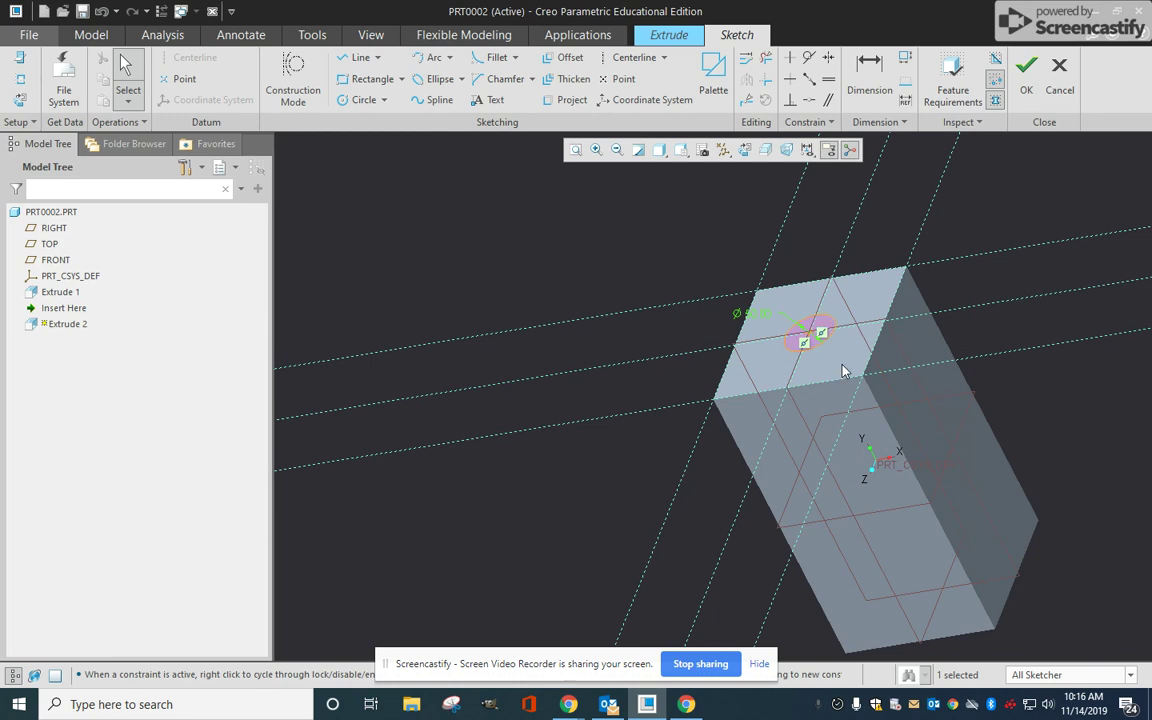
{"action": "left_click", "coordinate": [1026, 68]}
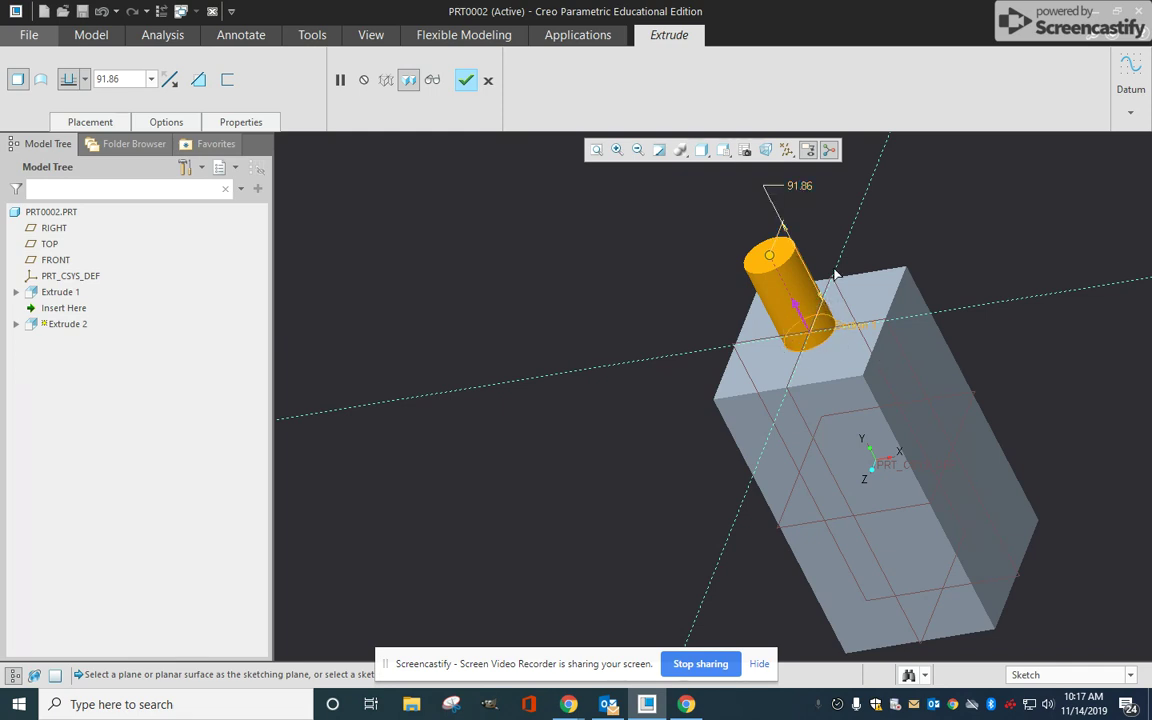
Step: Change the boss depth from 91.86 to 75 and complete Extrude 2
{"action": "double_click", "coordinate": [801, 186]}
{"action": "type", "text": "75"}
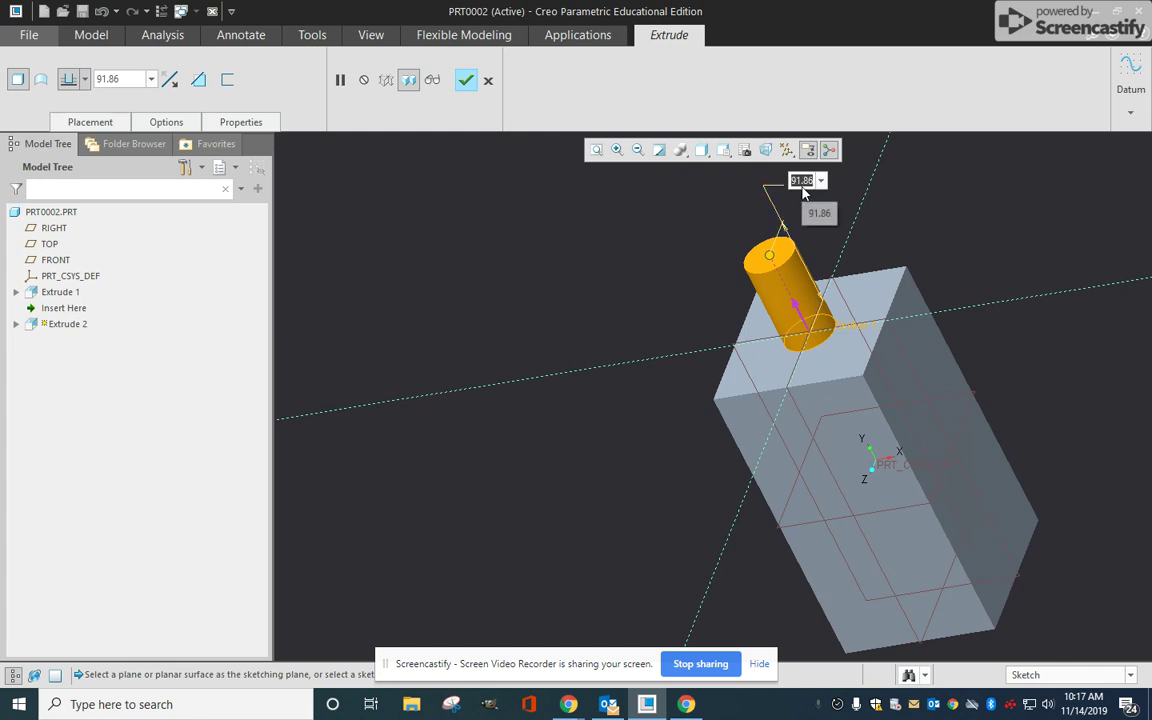
{"action": "key", "text": "Return"}
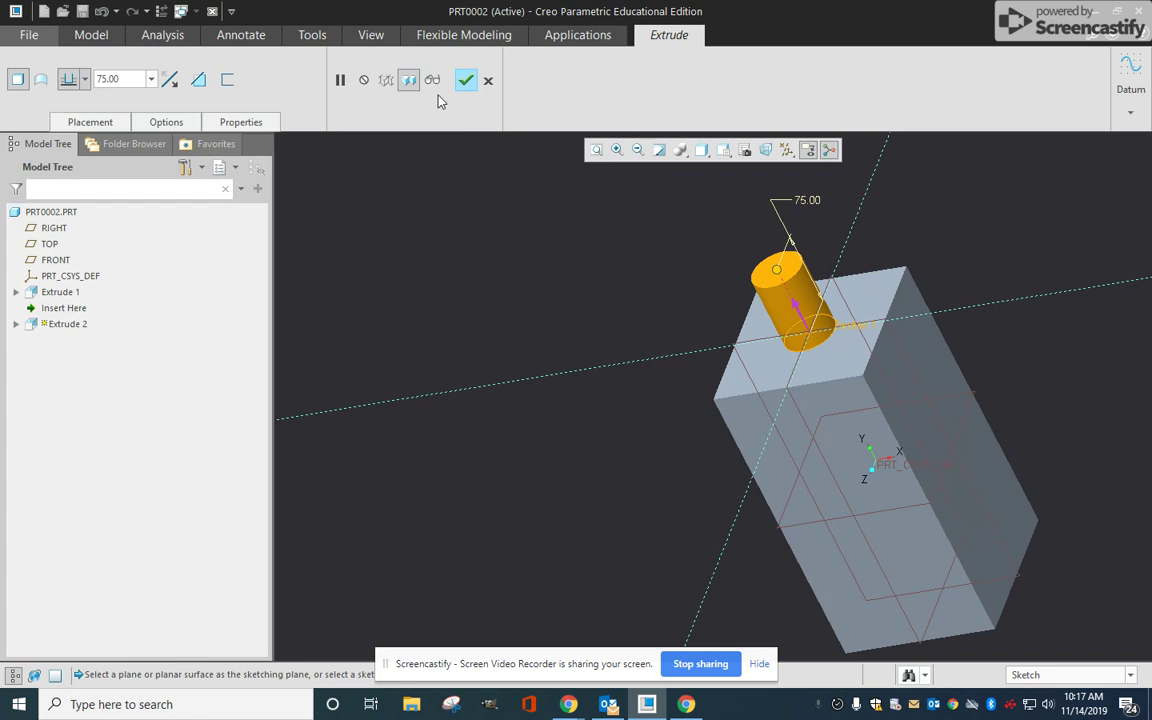
{"action": "left_click", "coordinate": [467, 82]}
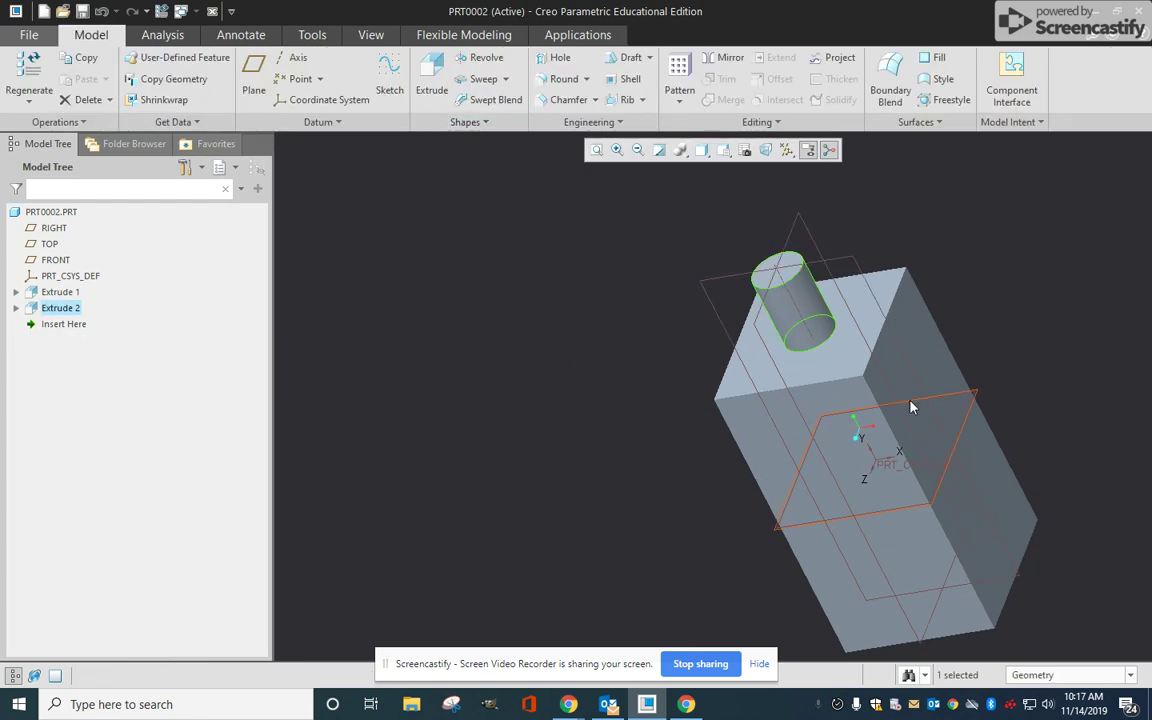
{"action": "middle_click_drag", "start_coordinate": [911, 407], "coordinate": [841, 347]}
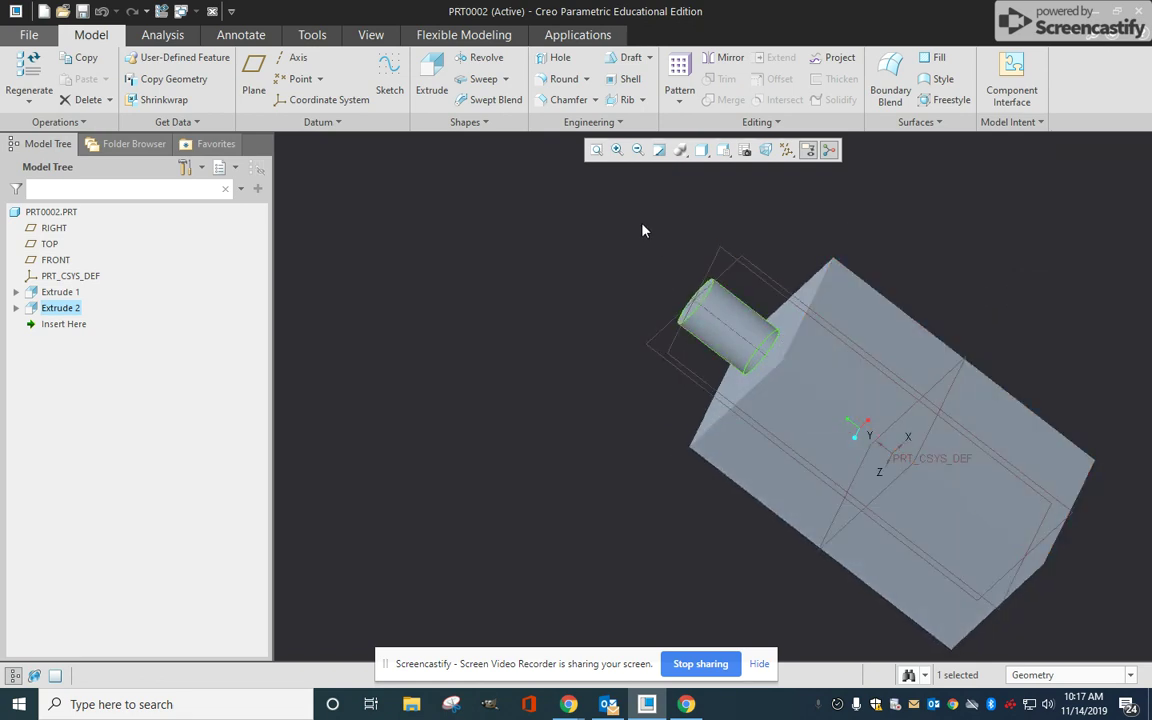
Step: Zoom out and start a Mirror feature on the Extrude 2 cylinder
{"action": "scroll", "coordinate": [643, 231], "scroll_direction": "up", "scroll_amount": 2}
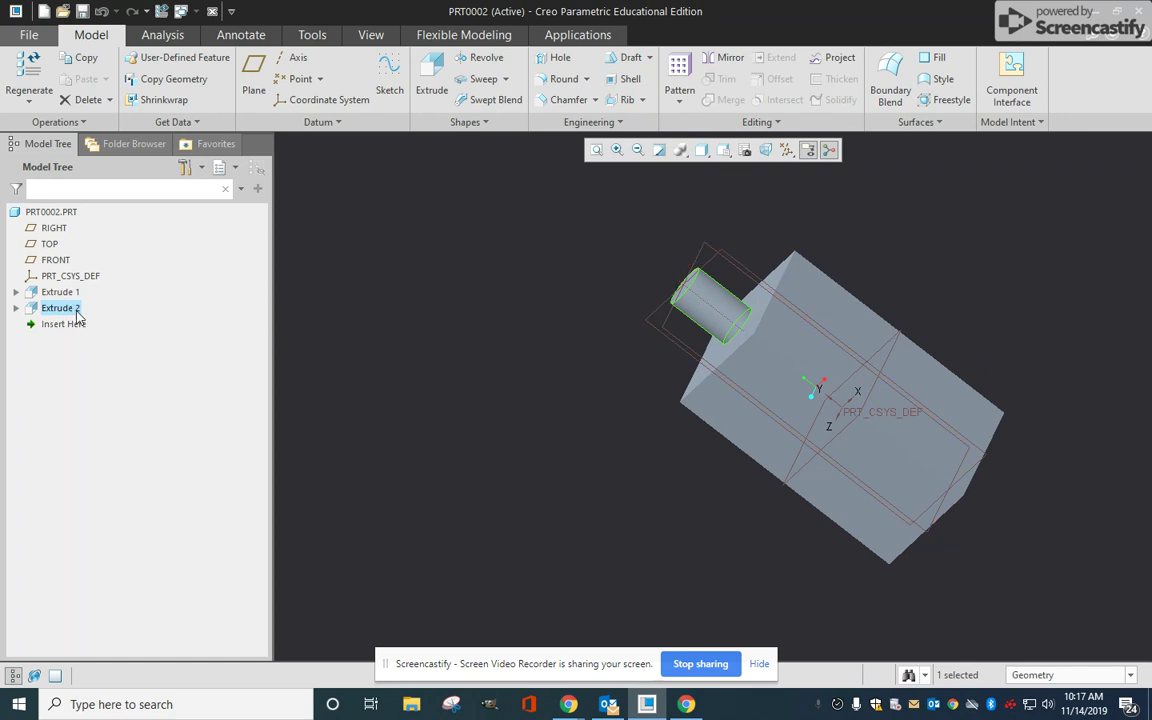
{"action": "left_click", "coordinate": [731, 58]}
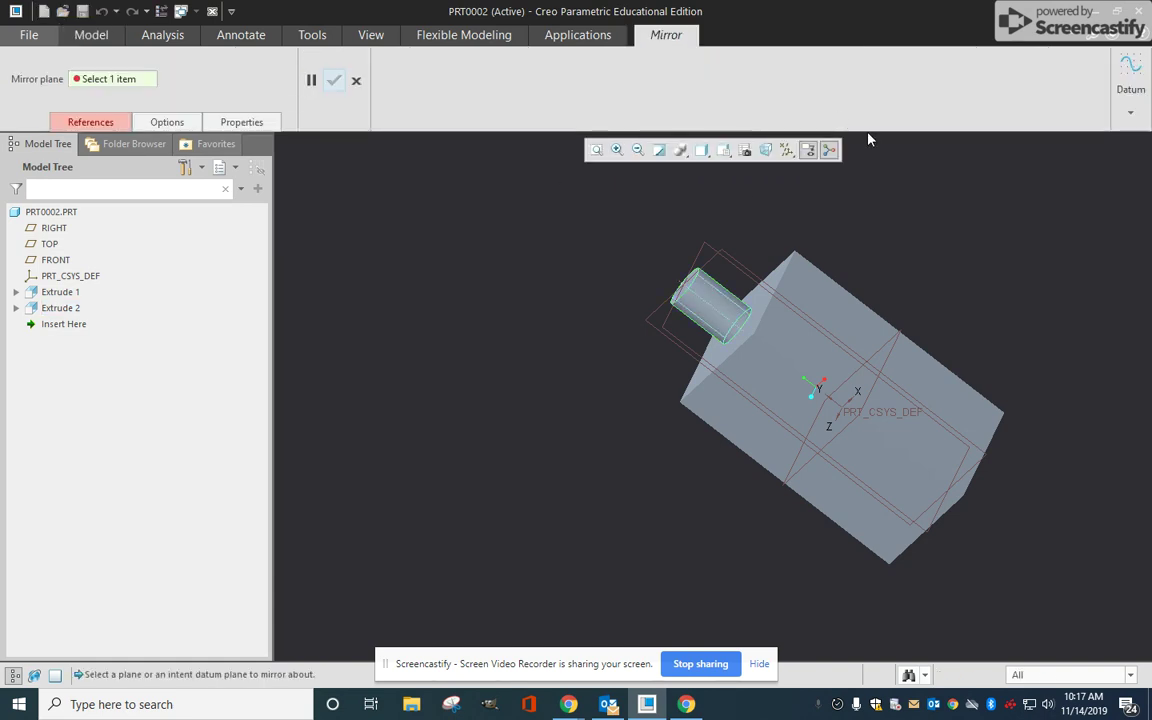
Step: Complete Mirror 1 of the boss about the TOP plane, then orbit to check both bosses
{"action": "left_click", "coordinate": [895, 353]}
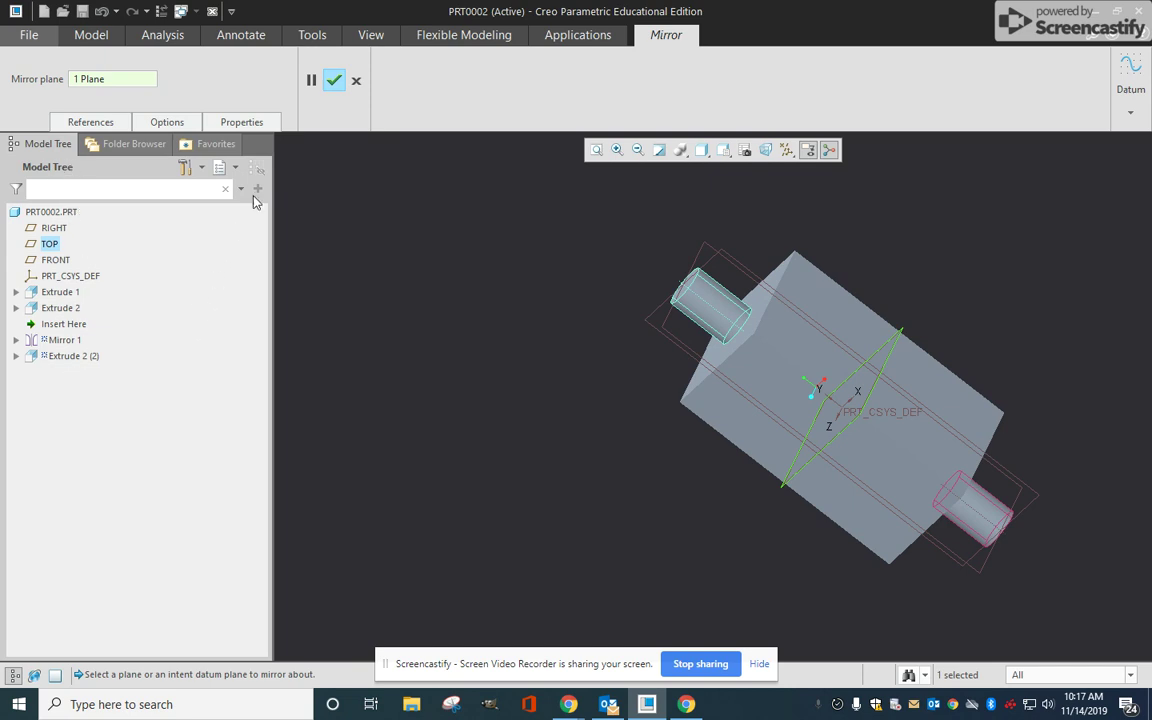
{"action": "left_click", "coordinate": [334, 80]}
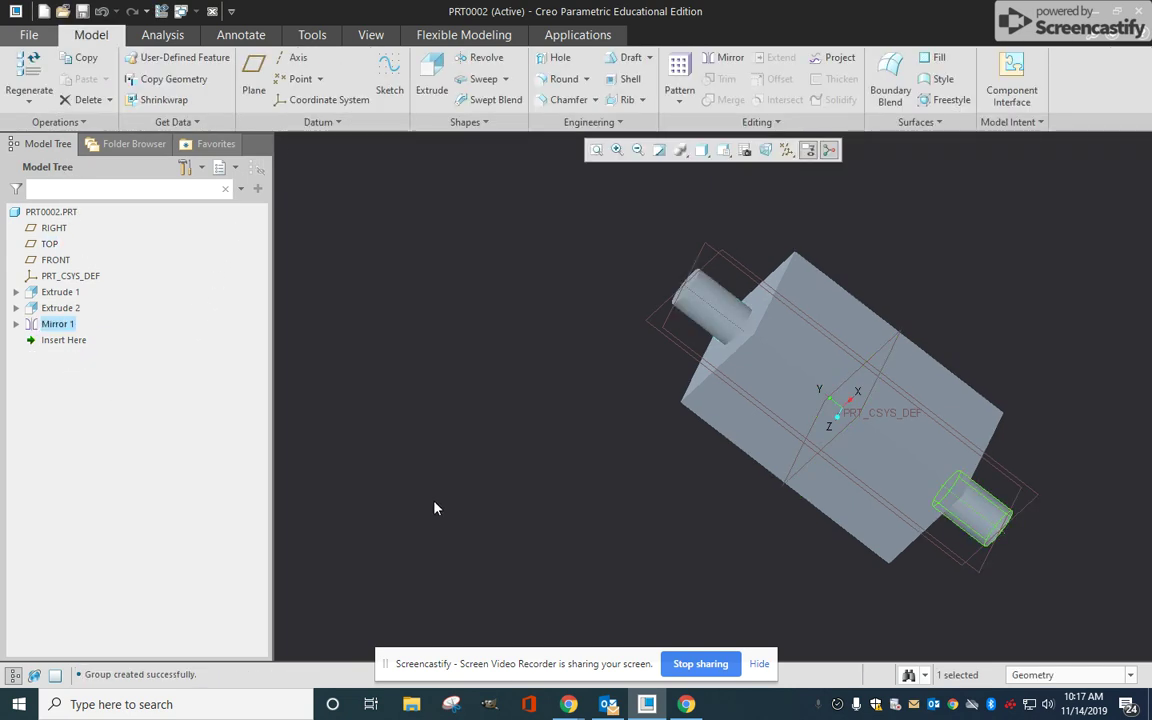
{"action": "left_click", "coordinate": [508, 470]}
{"action": "mouse_move", "coordinate": [508, 470]}
{"action": "middle_mouse_down"}
{"action": "mouse_move", "coordinate": [651, 437]}
{"action": "mouse_move", "coordinate": [620, 489]}
{"action": "mouse_move", "coordinate": [642, 490]}
{"action": "mouse_move", "coordinate": [635, 512]}
{"action": "mouse_move", "coordinate": [643, 481]}
{"action": "middle_mouse_up"}
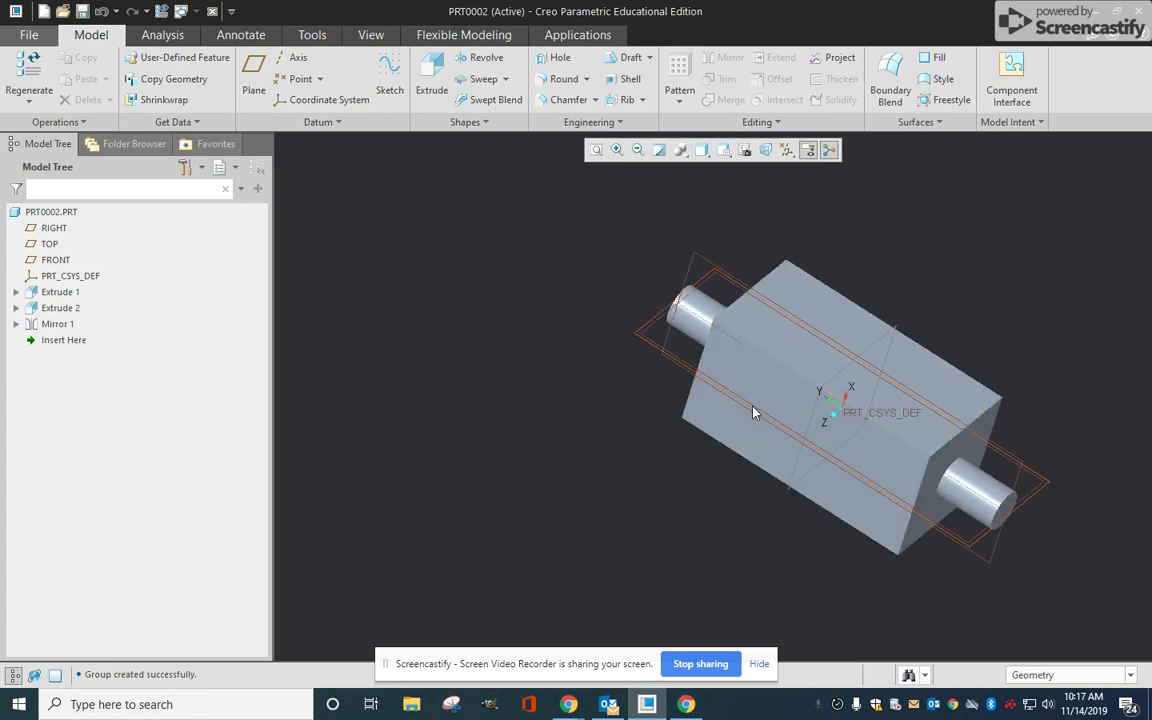
{"action": "mouse_move", "coordinate": [754, 413]}
{"action": "middle_mouse_down"}
{"action": "mouse_move", "coordinate": [843, 404]}
{"action": "mouse_move", "coordinate": [993, 343]}
{"action": "middle_mouse_up"}
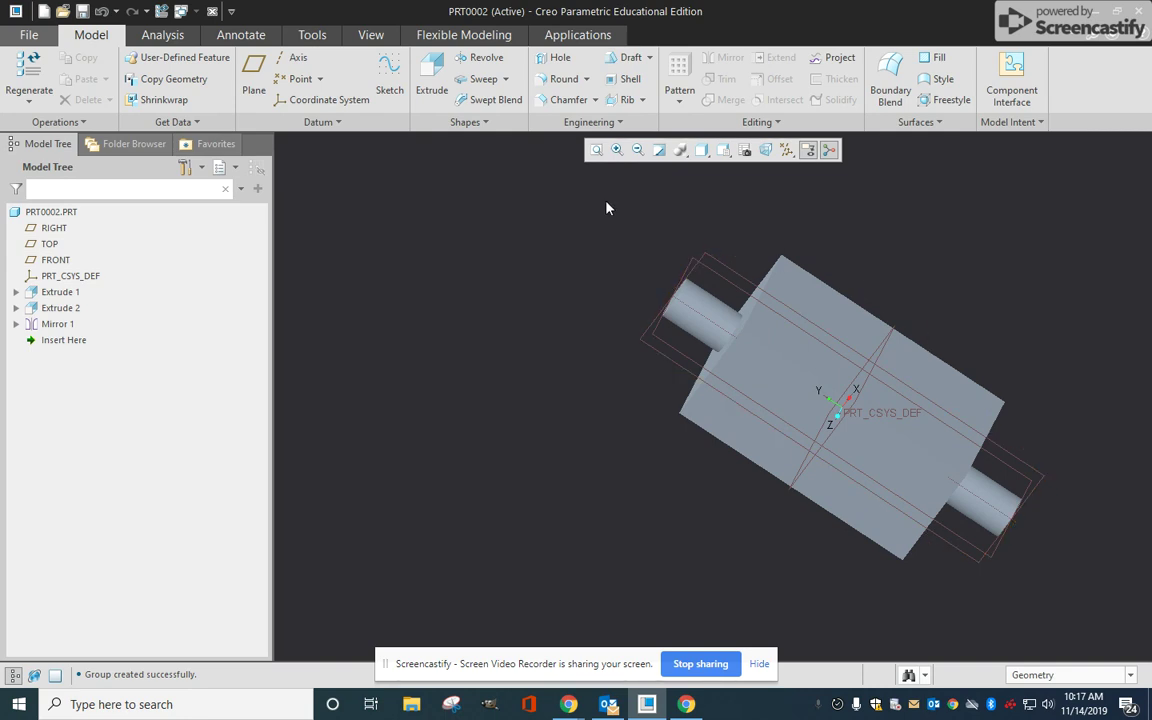
Step: Start a round on a long block edge and set its radius to 12
{"action": "left_click", "coordinate": [566, 80]}
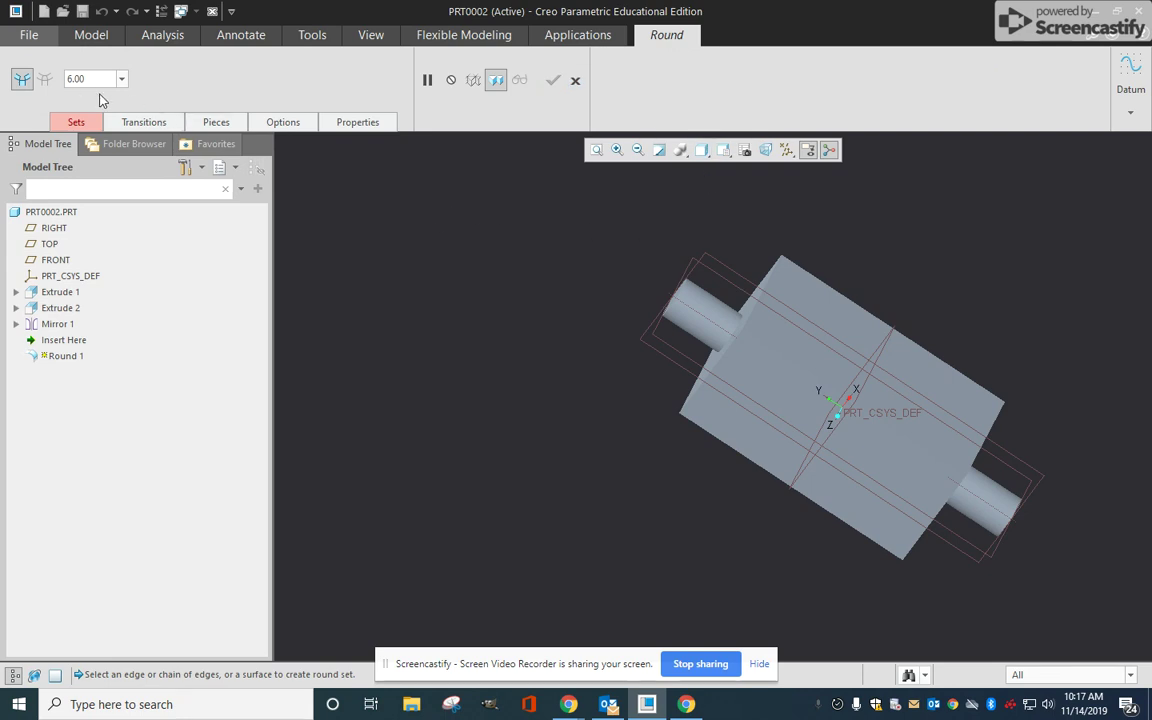
{"action": "left_click", "coordinate": [786, 364]}
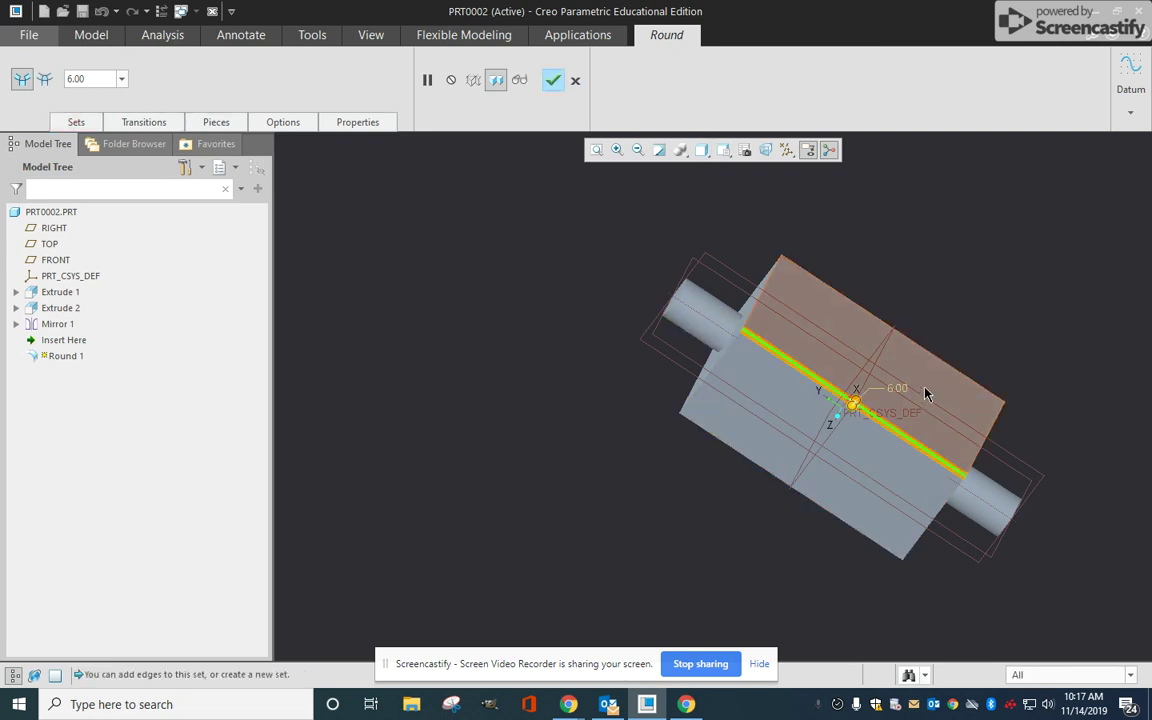
{"action": "middle_click_drag", "start_coordinate": [786, 364], "coordinate": [951, 465]}
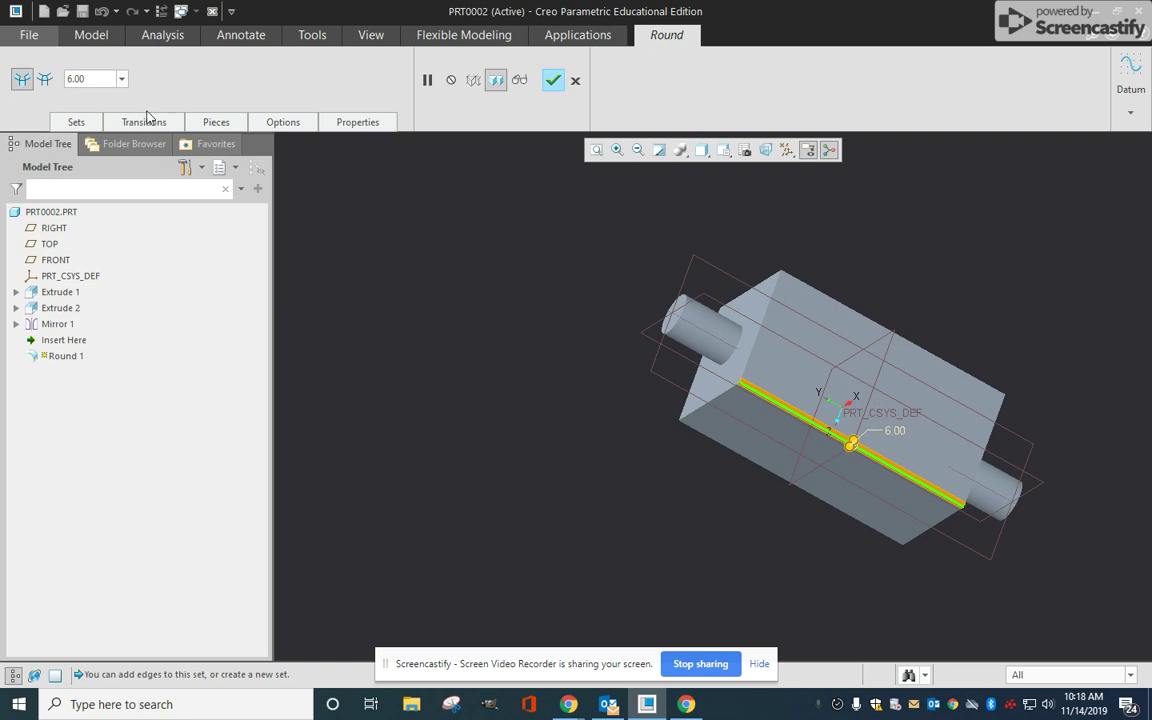
{"action": "double_click", "coordinate": [98, 79]}
{"action": "type", "text": "12"}
{"action": "key", "text": "Return"}
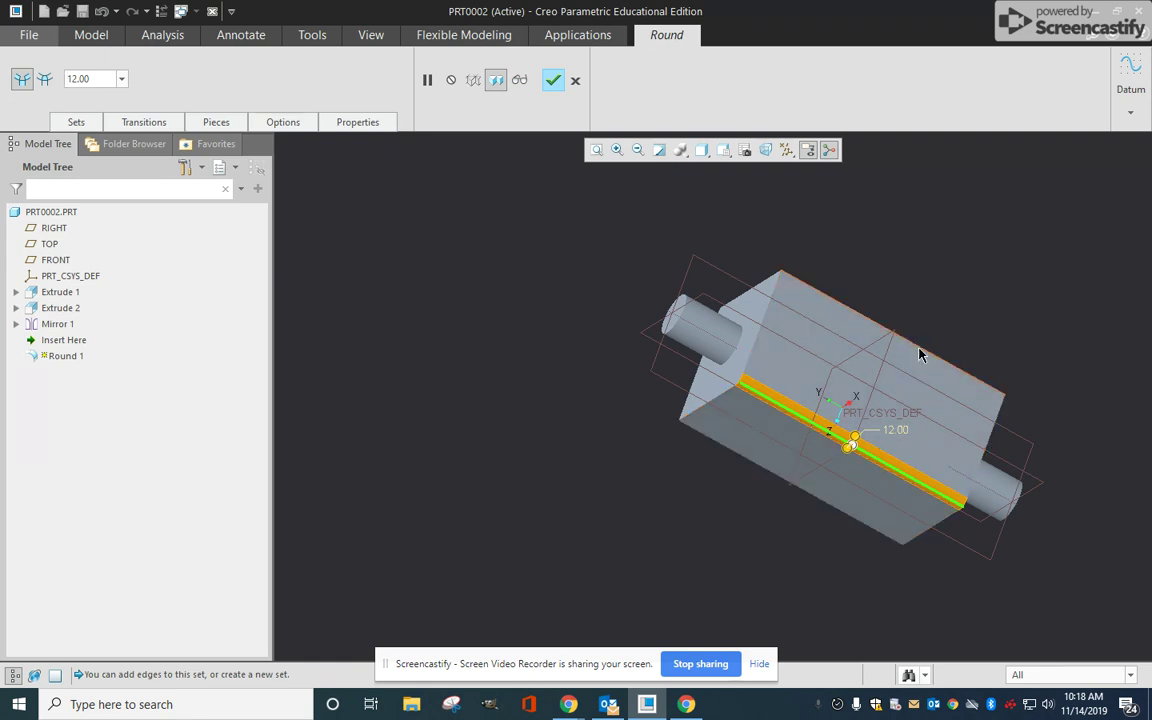
Step: Add the top, front top-right, front vertical, bottom-right and right vertical edges to the round
{"action": "middle_click_drag", "start_coordinate": [920, 352], "coordinate": [886, 466]}
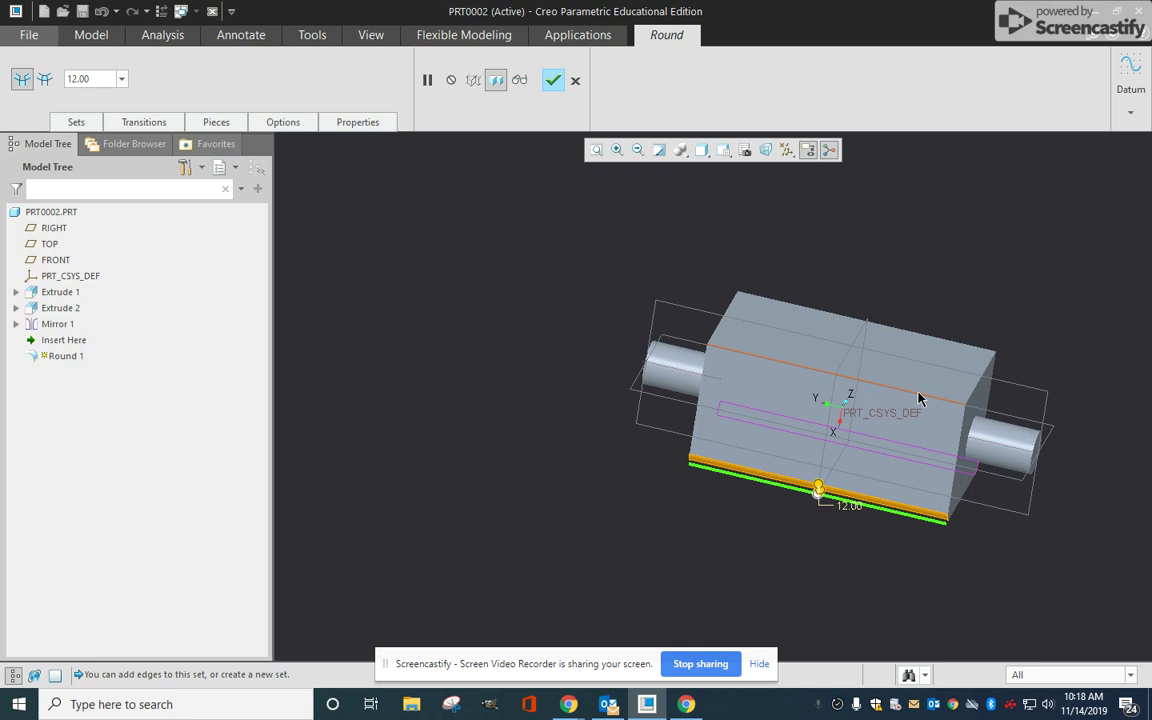
{"action": "left_click", "coordinate": [954, 343], "text": "ctrl"}
{"action": "middle_click_drag", "start_coordinate": [990, 393], "coordinate": [904, 371]}
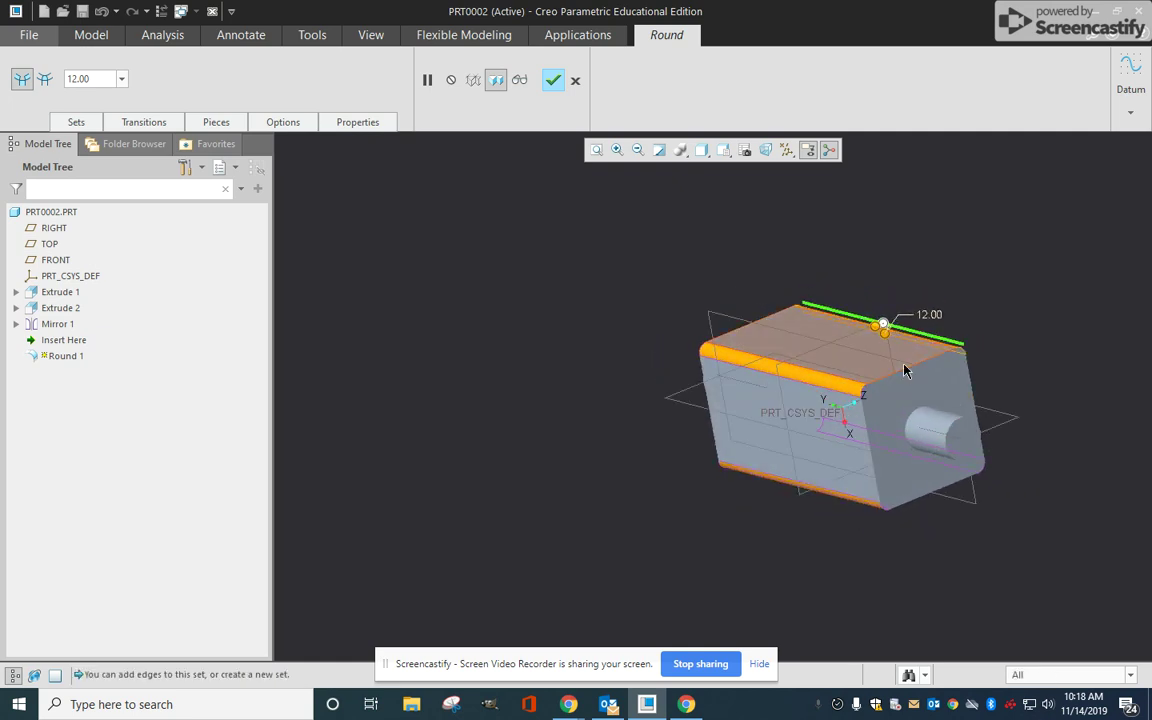
{"action": "left_click", "coordinate": [898, 372]}
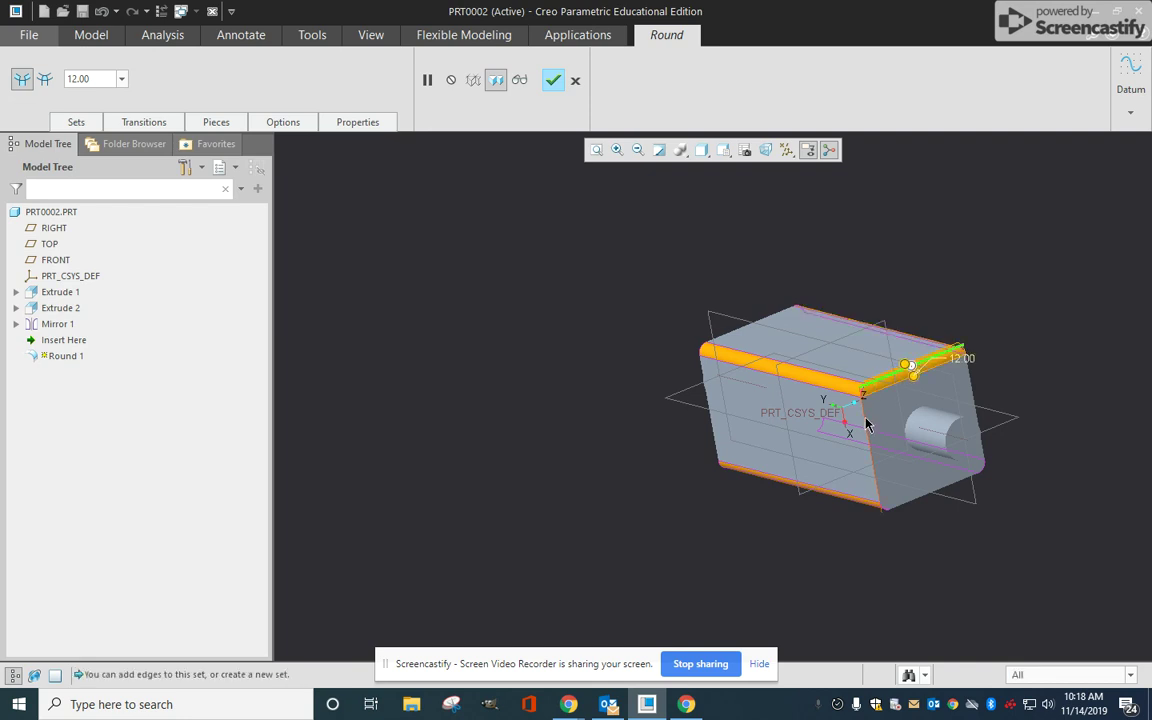
{"action": "left_click", "coordinate": [873, 455], "text": "ctrl"}
{"action": "left_click", "coordinate": [928, 490], "text": "ctrl"}
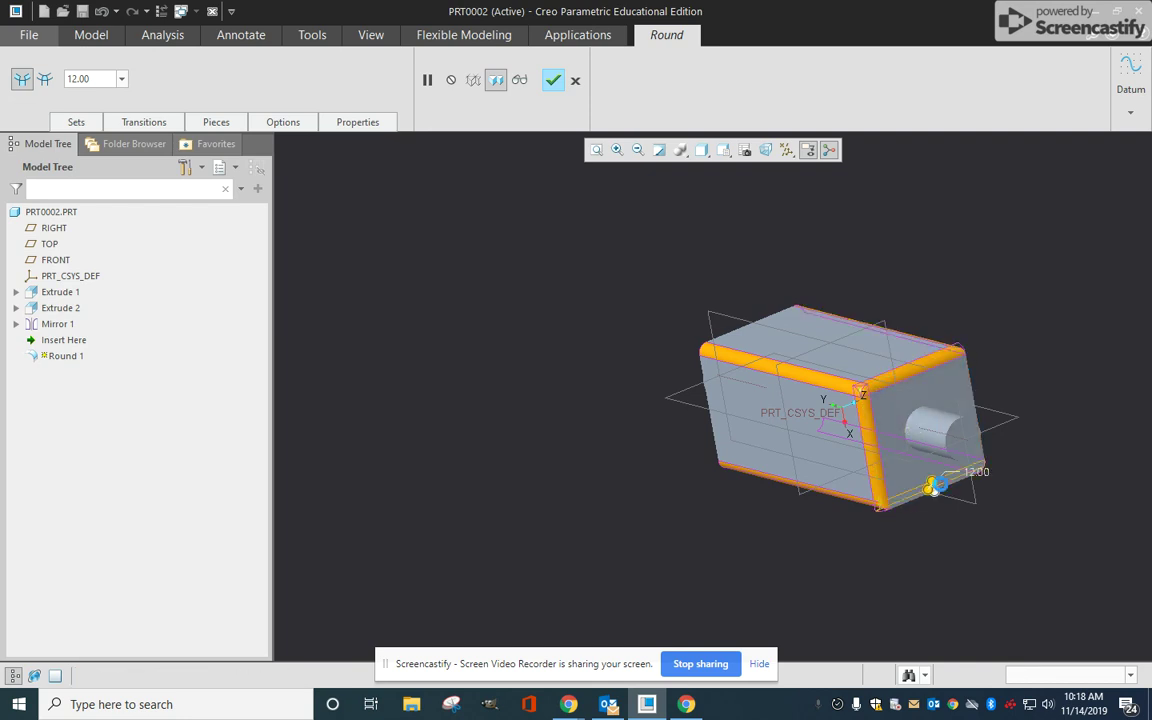
{"action": "left_click", "coordinate": [973, 404], "text": "ctrl"}
Step: Add the top-left, top-left vertical and middle vertical edges, then finish Round 1
{"action": "middle_click_drag", "start_coordinate": [973, 404], "coordinate": [987, 403]}
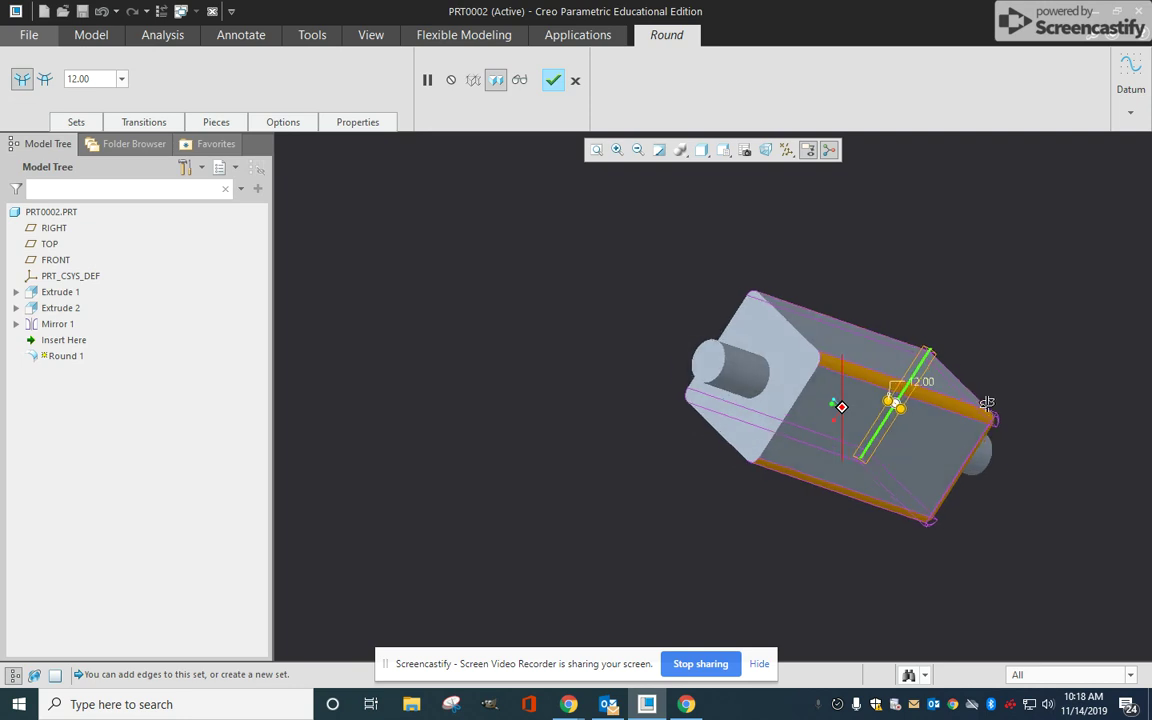
{"action": "left_click", "coordinate": [745, 305], "text": "ctrl"}
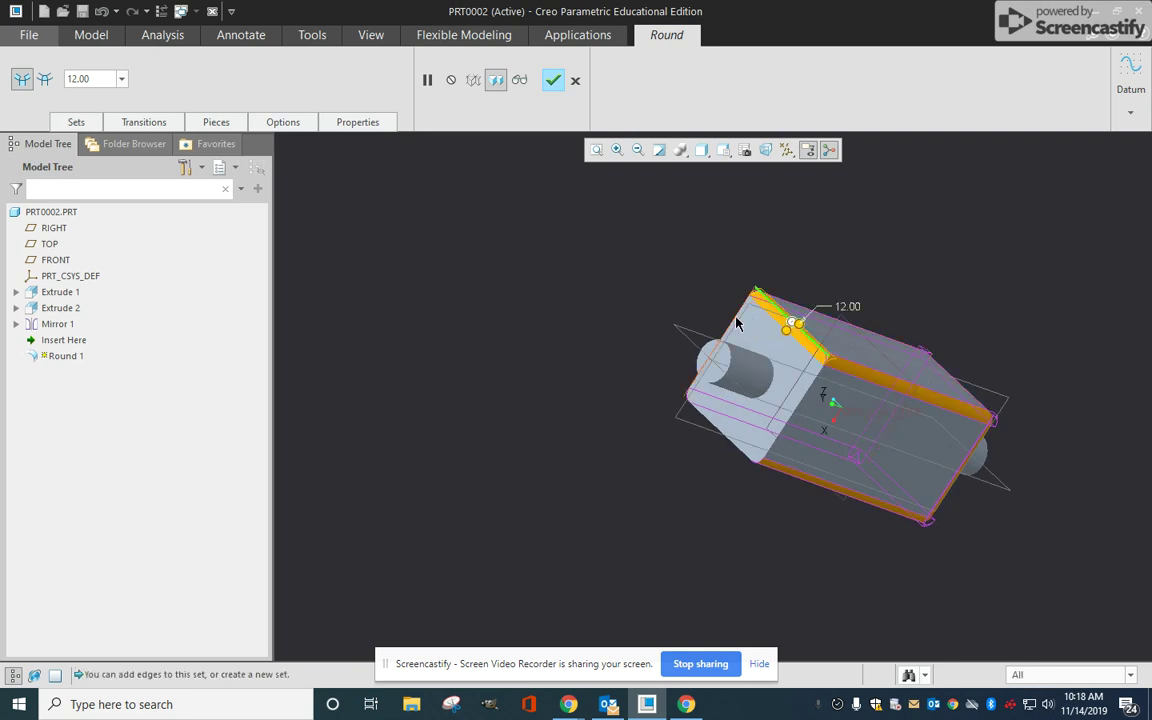
{"action": "left_click", "coordinate": [734, 325], "text": "ctrl"}
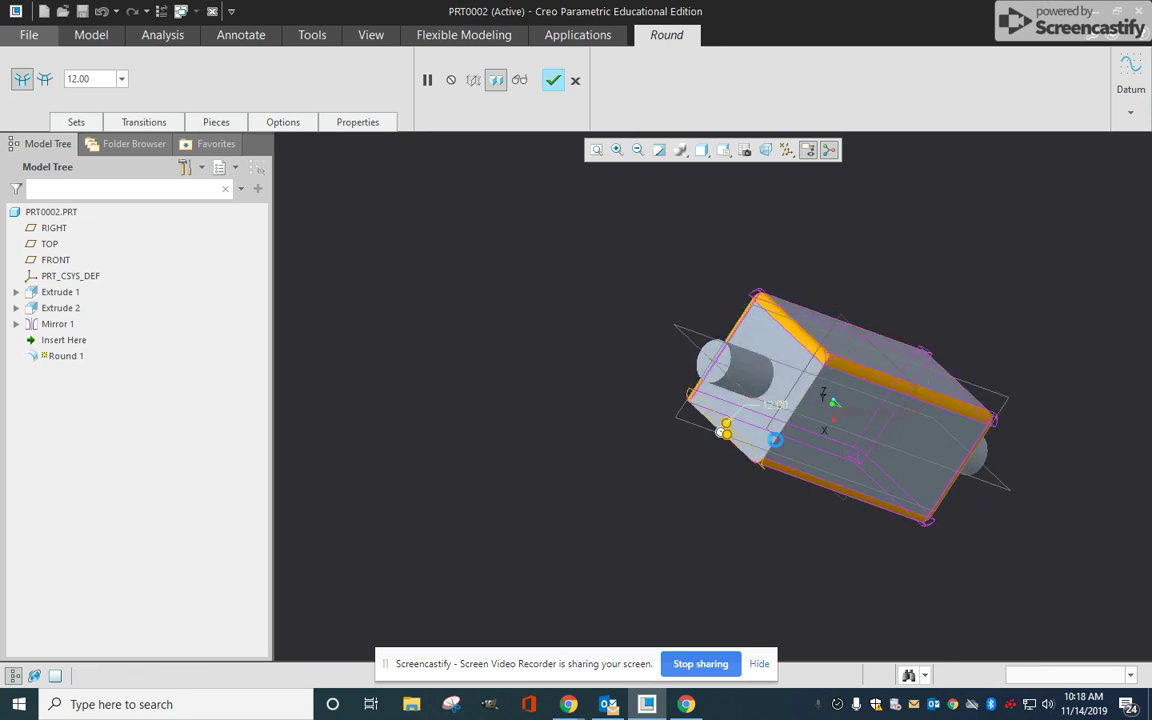
{"action": "left_click", "coordinate": [790, 412], "text": "ctrl"}
{"action": "middle_click_drag", "start_coordinate": [1003, 470], "coordinate": [890, 497]}
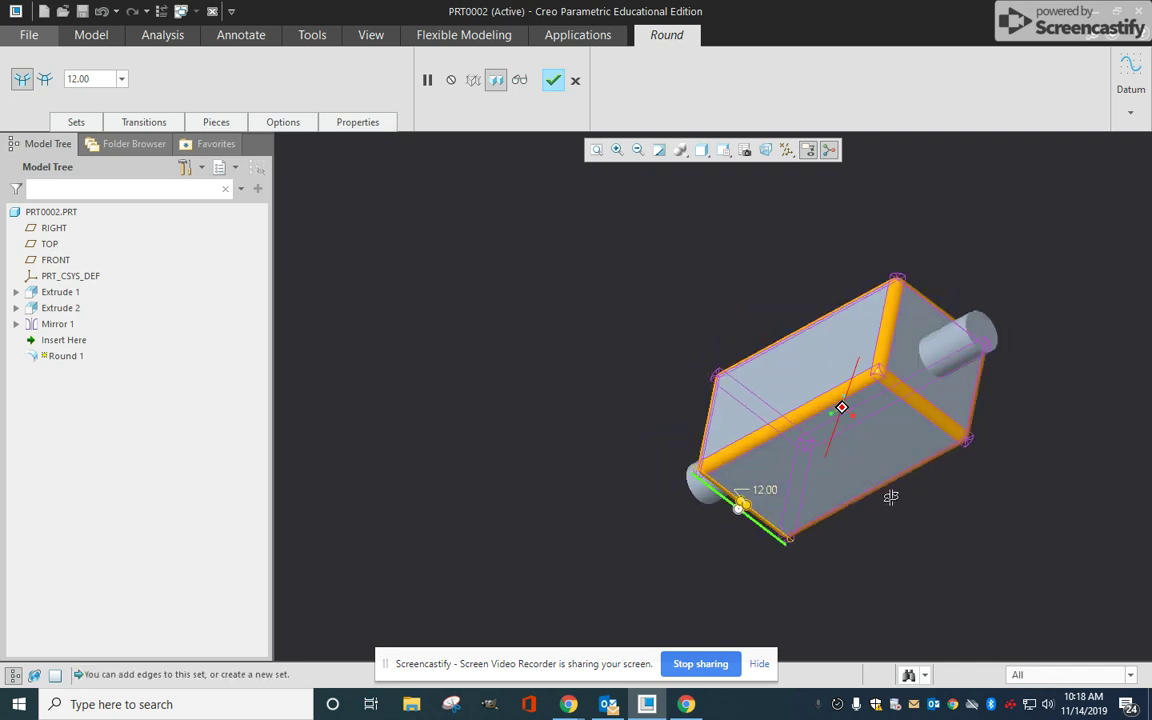
{"action": "left_click", "coordinate": [553, 80]}
{"action": "mouse_move", "coordinate": [907, 477]}
{"action": "middle_mouse_down"}
{"action": "mouse_move", "coordinate": [939, 424]}
{"action": "mouse_move", "coordinate": [856, 352]}
{"action": "mouse_move", "coordinate": [729, 298]}
{"action": "mouse_move", "coordinate": [572, 314]}
{"action": "mouse_move", "coordinate": [485, 303]}
{"action": "mouse_move", "coordinate": [537, 352]}
{"action": "mouse_move", "coordinate": [711, 337]}
{"action": "middle_mouse_up"}
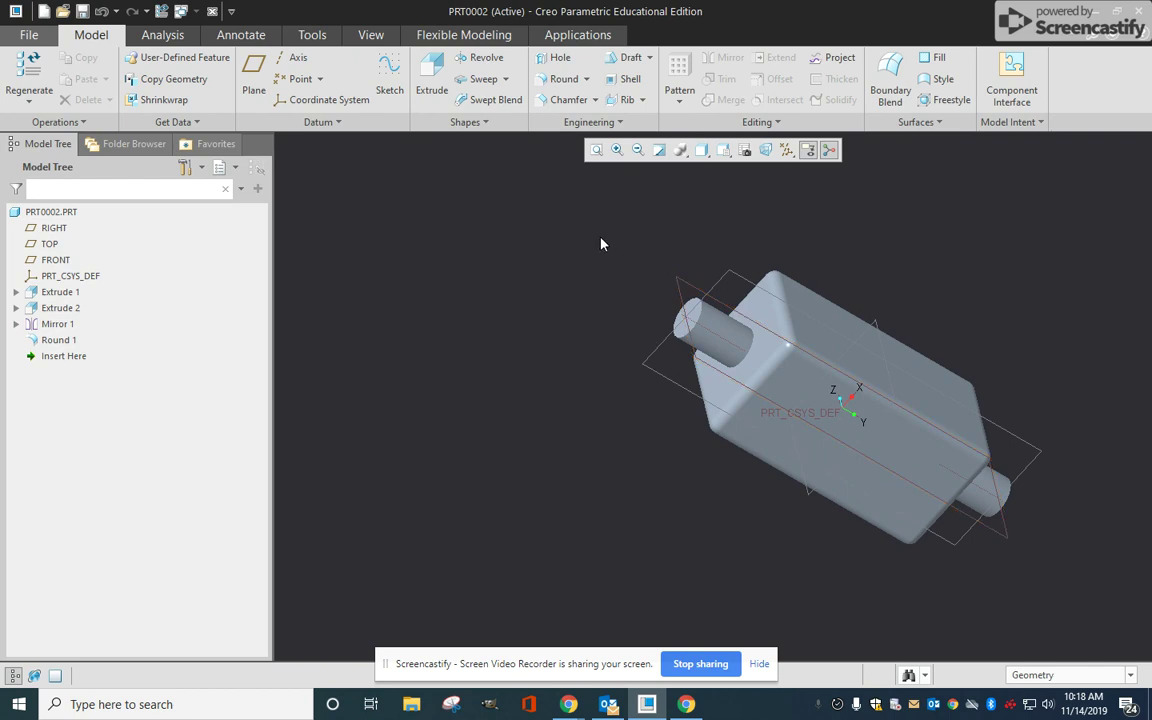
{"action": "left_click", "coordinate": [562, 79]}
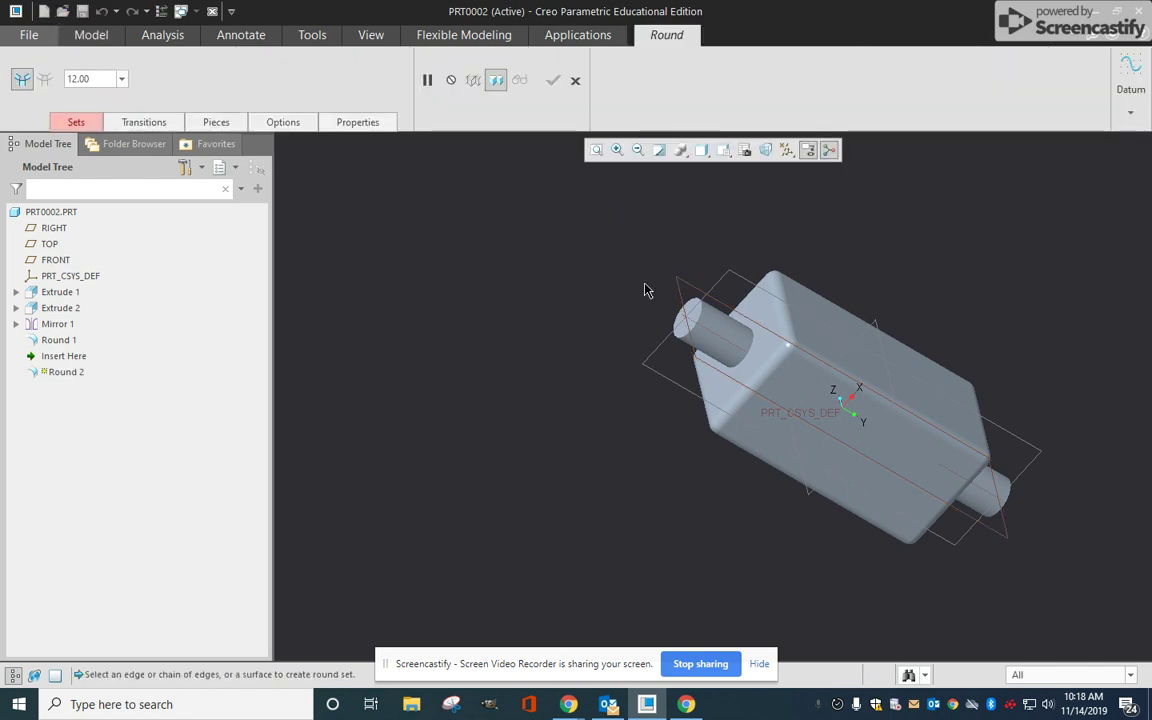
Step: Round the near and far boss ends as Round 2 and orbit to inspect the part
{"action": "left_click", "coordinate": [695, 333]}
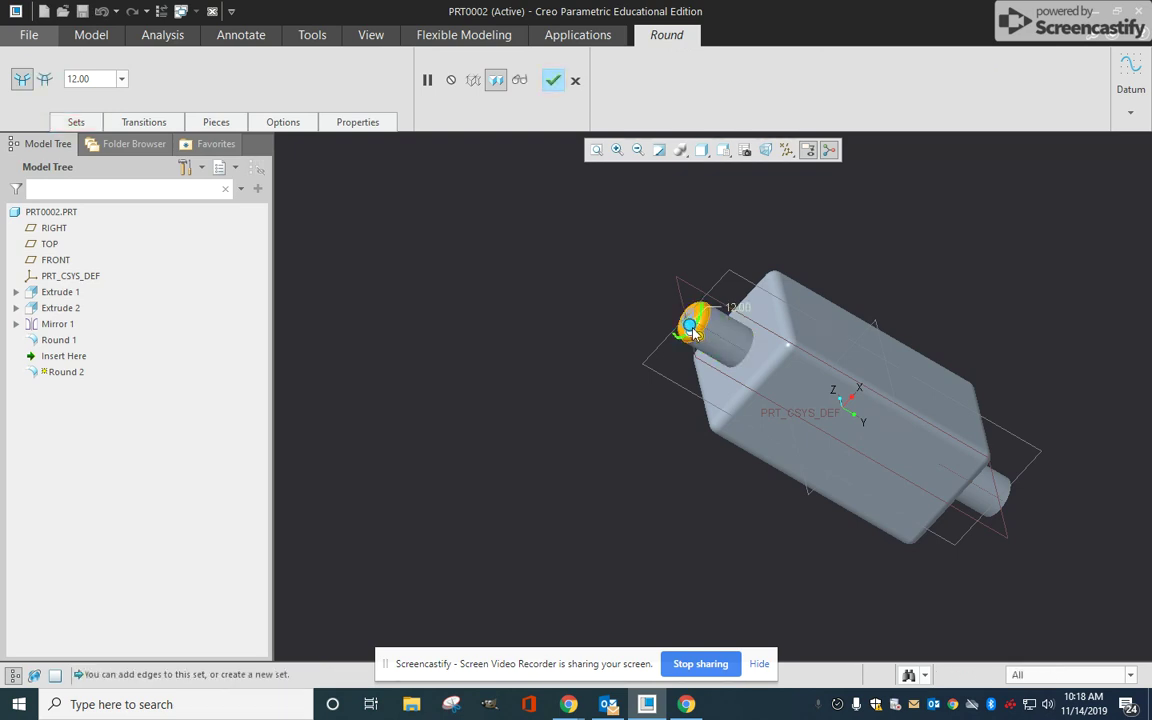
{"action": "left_click", "coordinate": [1010, 492], "text": "ctrl"}
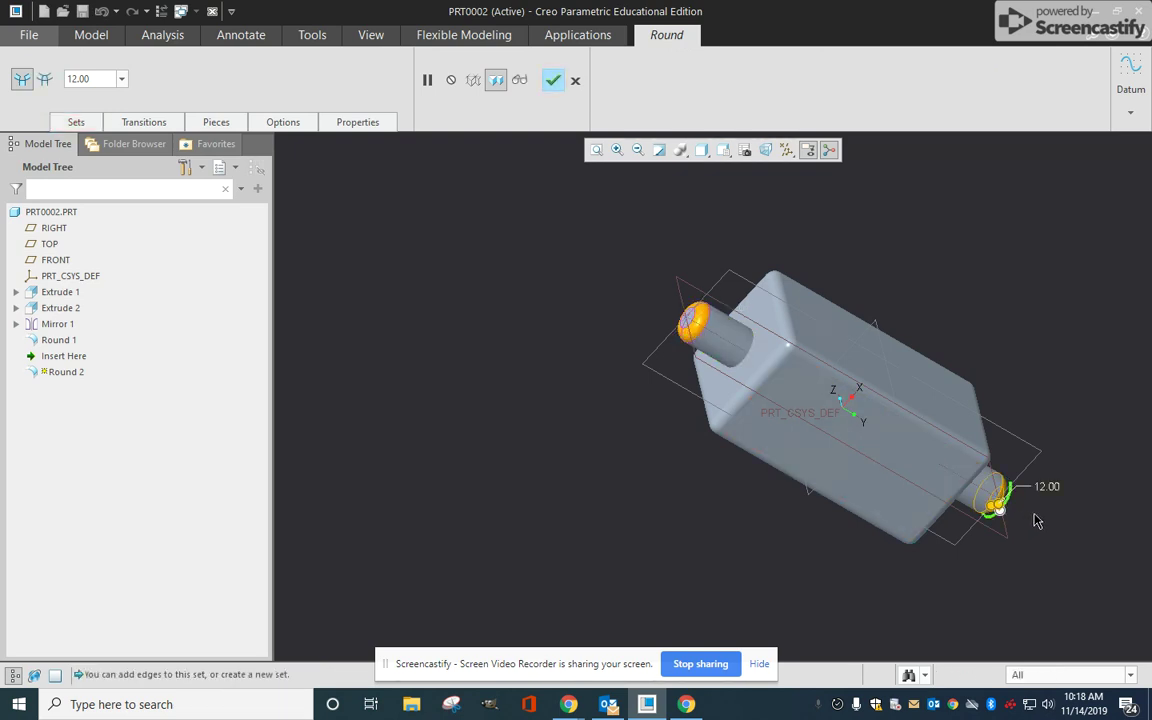
{"action": "middle_click_drag", "start_coordinate": [1036, 525], "coordinate": [859, 293]}
{"action": "middle_click", "coordinate": [590, 152]}
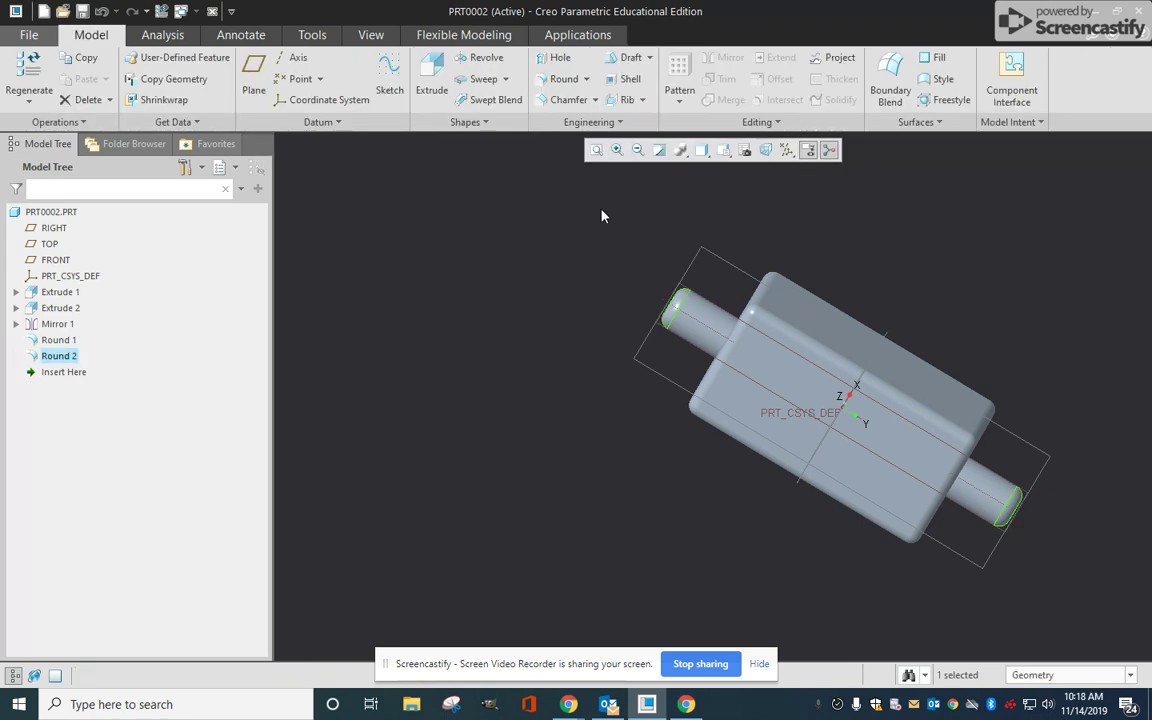
{"action": "middle_click_drag", "start_coordinate": [540, 186], "coordinate": [819, 340]}
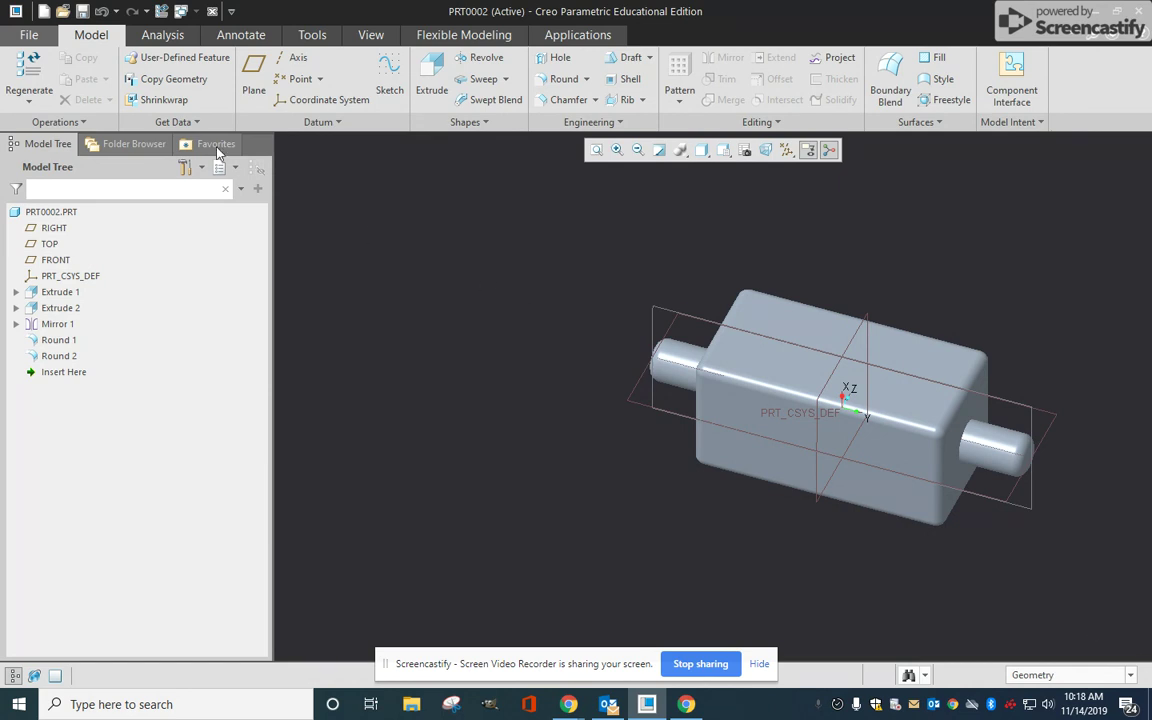
{"action": "left_click", "coordinate": [29, 34]}
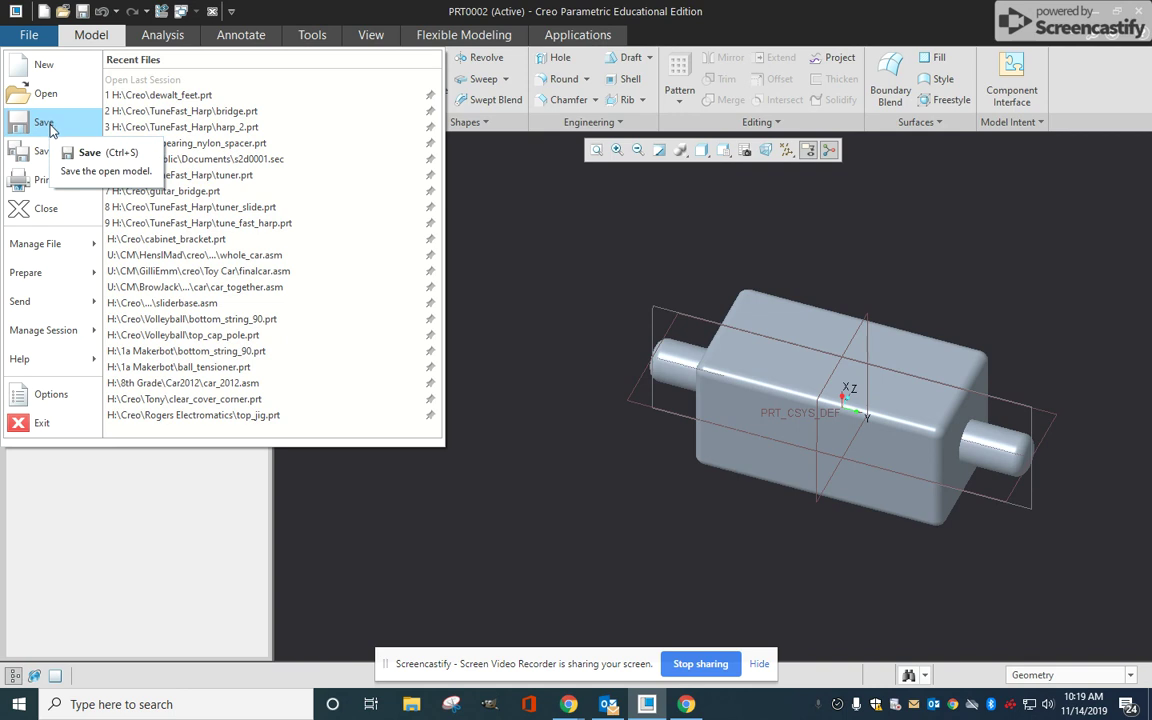
Step: Save a copy of PRT0002 as a new part named TOY_PEG
{"action": "mouse_move", "coordinate": [45, 156]}
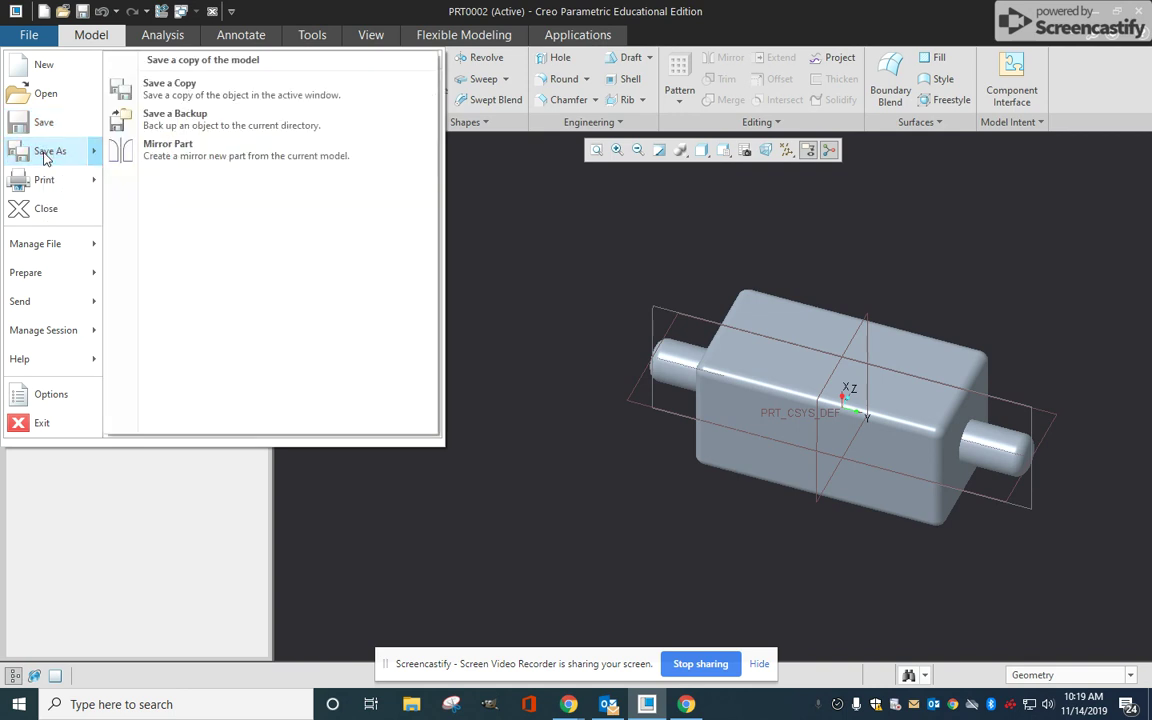
{"action": "left_click", "coordinate": [180, 93]}
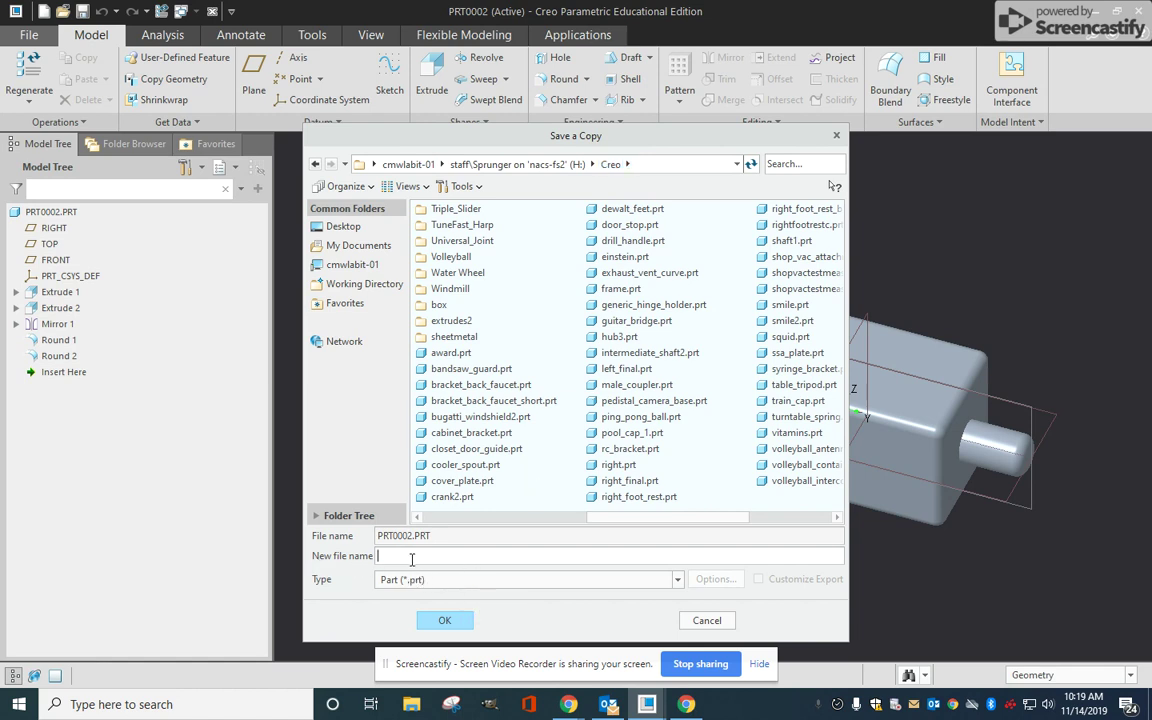
{"action": "type", "text": "Toy_Peg"}
{"action": "left_click", "coordinate": [452, 621]}
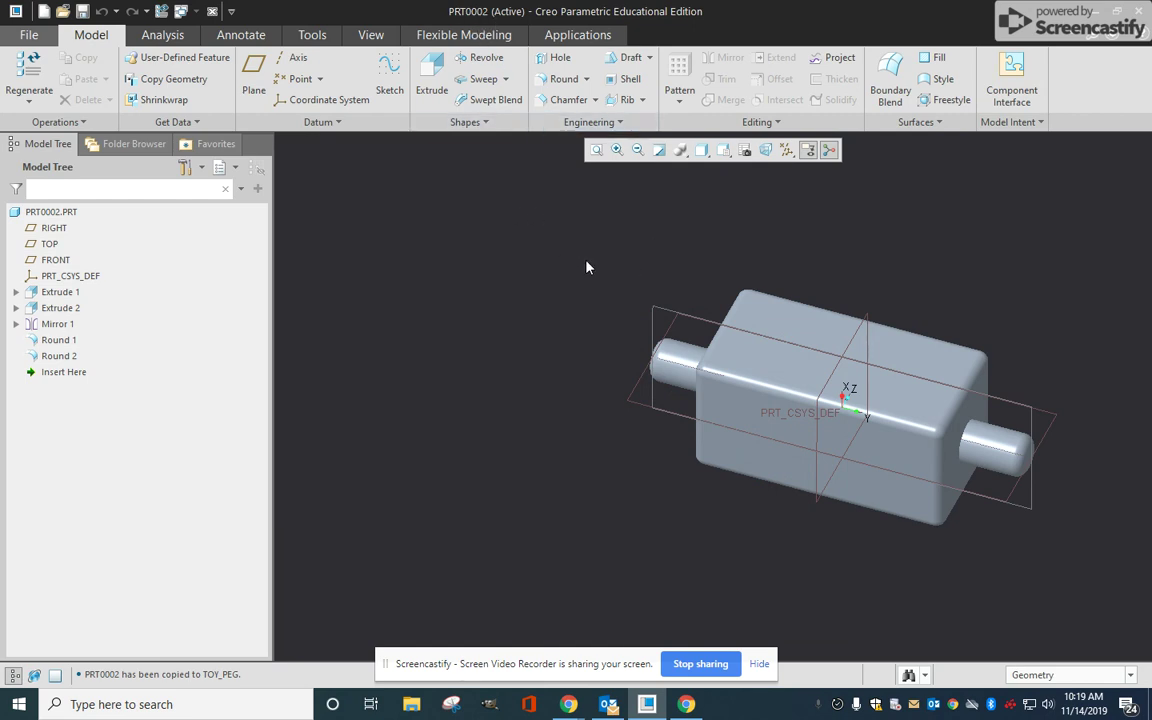
{"action": "left_click", "coordinate": [30, 37]}
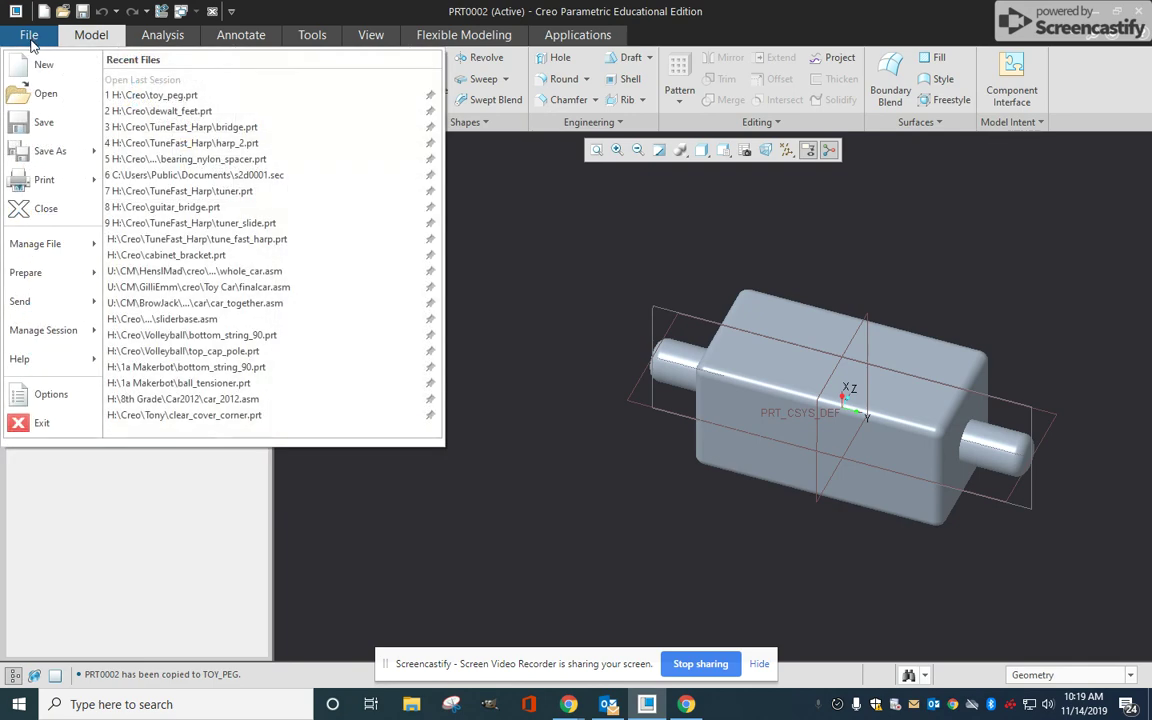
Step: Close the original part and browse the File Open dialog to the H: drive
{"action": "left_click", "coordinate": [48, 209]}
{"action": "left_click", "coordinate": [47, 75]}
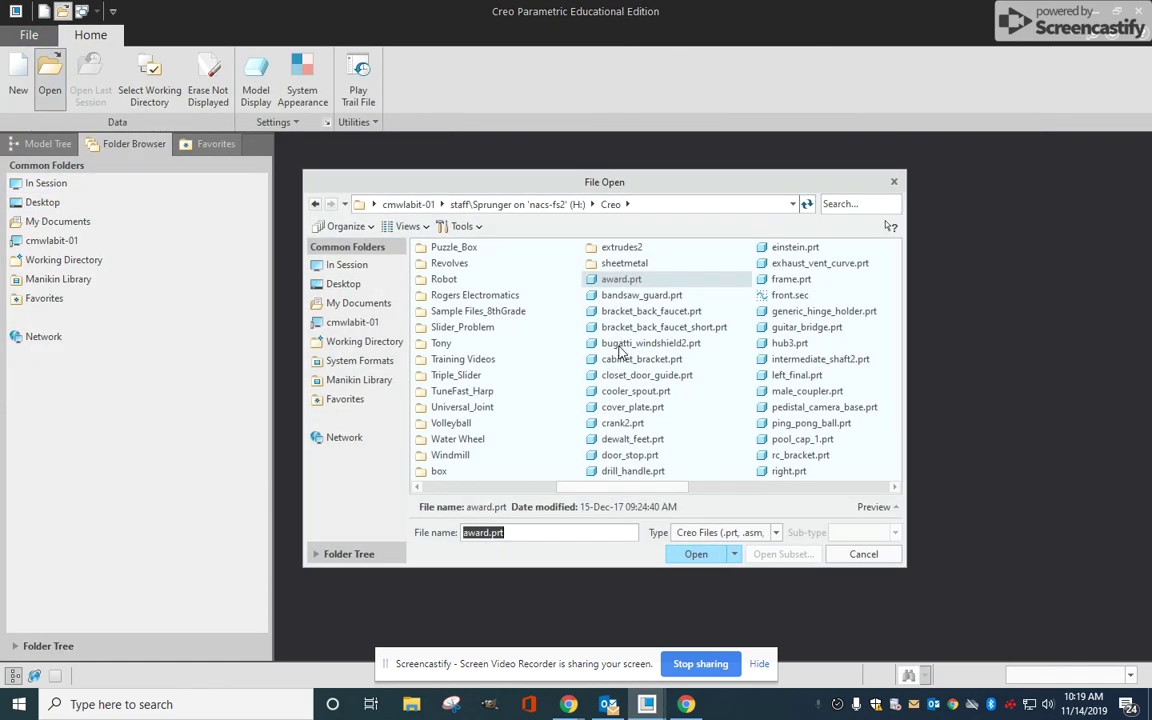
{"action": "left_click", "coordinate": [366, 326]}
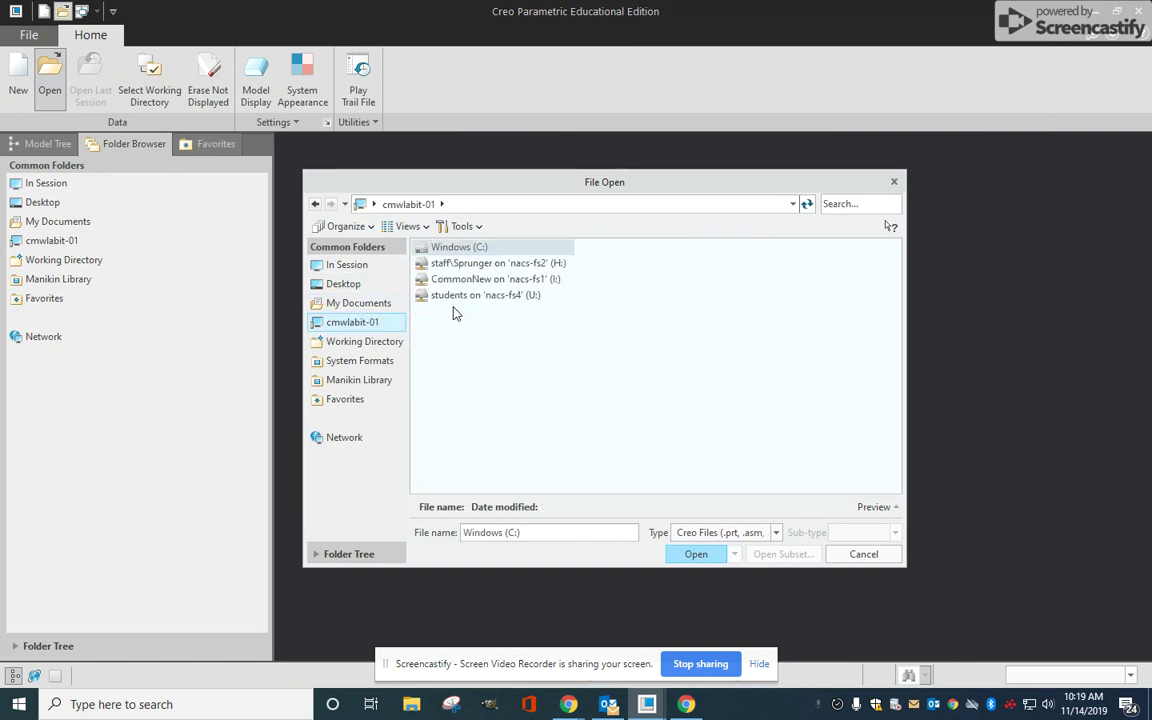
{"action": "double_click", "coordinate": [450, 262]}
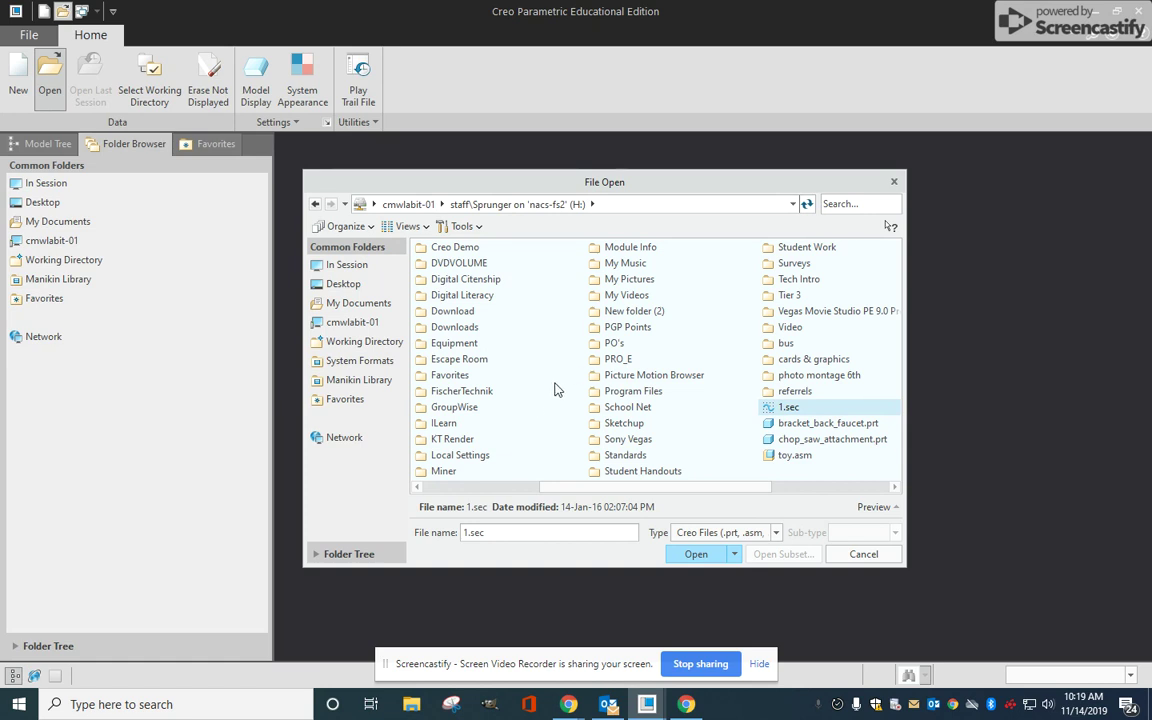
Step: Open toy_peg.prt from the Creo folder and spin the model
{"action": "scroll", "coordinate": [505, 360], "scroll_direction": "up", "scroll_amount": 1}
{"action": "double_click", "coordinate": [463, 425]}
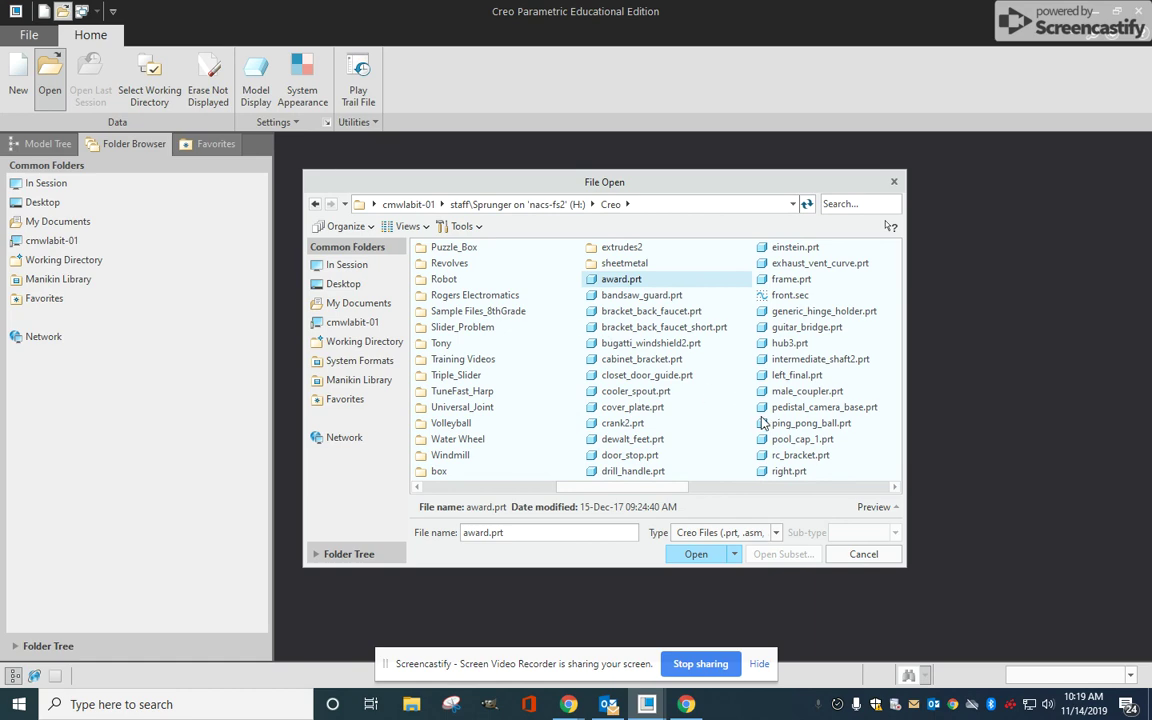
{"action": "scroll", "coordinate": [686, 380], "scroll_direction": "down", "scroll_amount": 1}
{"action": "left_click", "coordinate": [795, 471]}
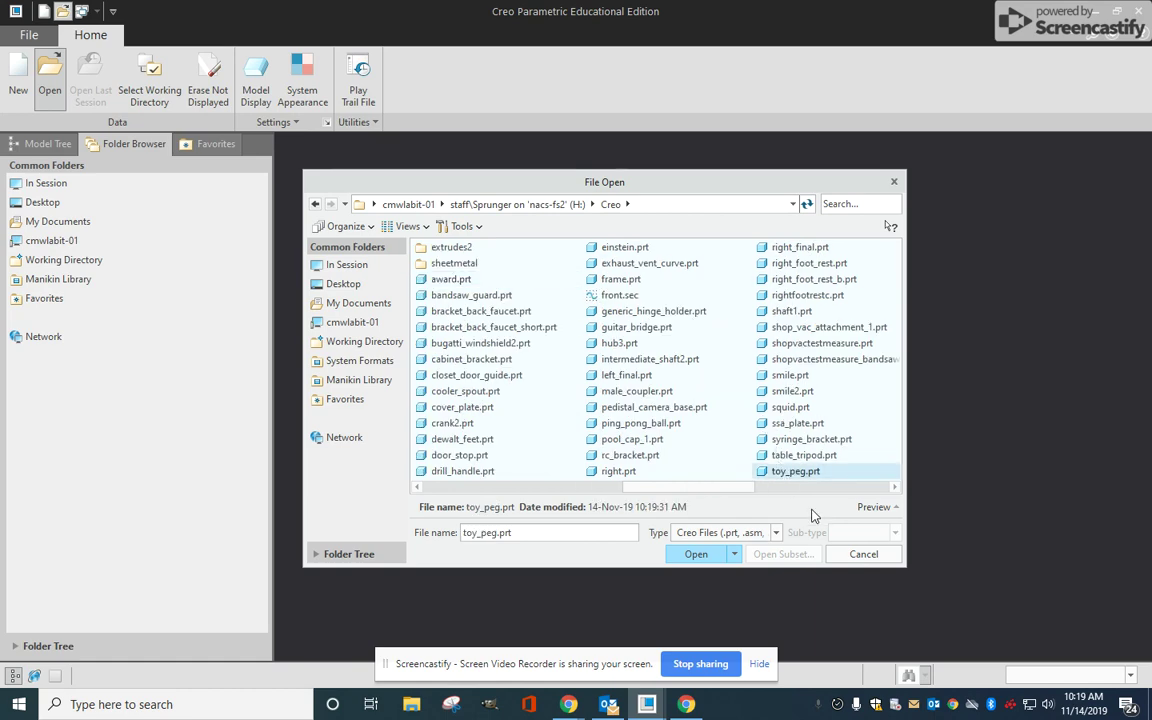
{"action": "left_click", "coordinate": [693, 554]}
{"action": "middle_click_drag", "start_coordinate": [789, 451], "coordinate": [850, 520]}
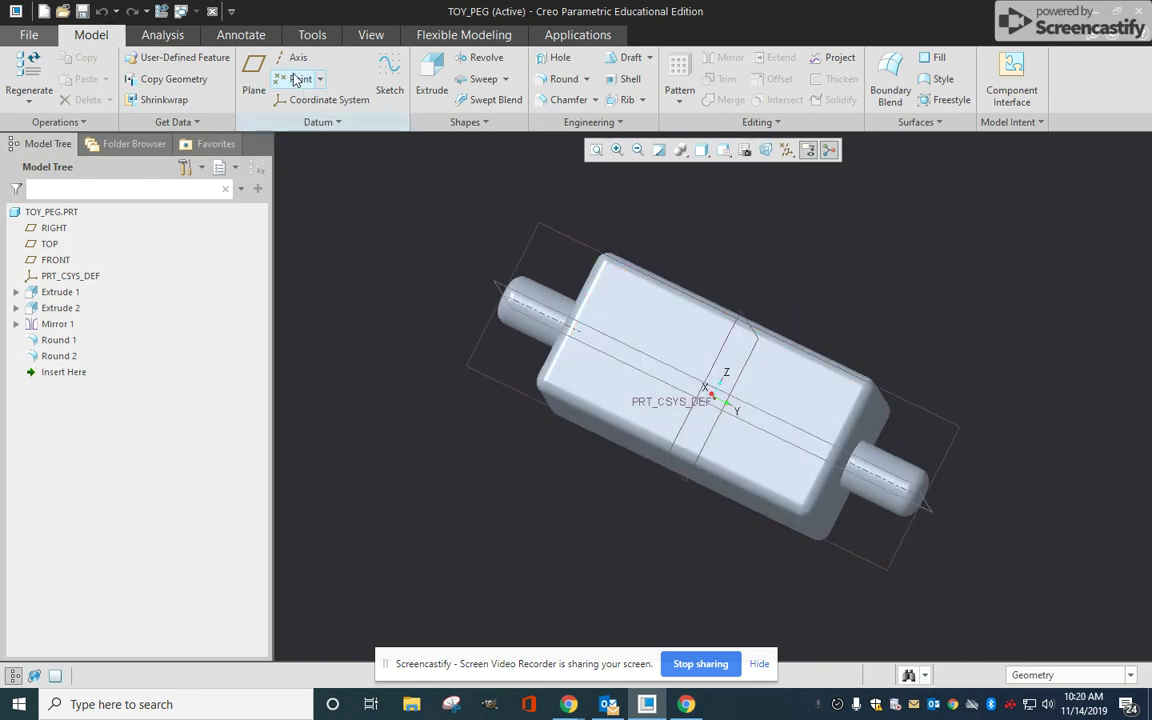
{"action": "left_click", "coordinate": [370, 35]}
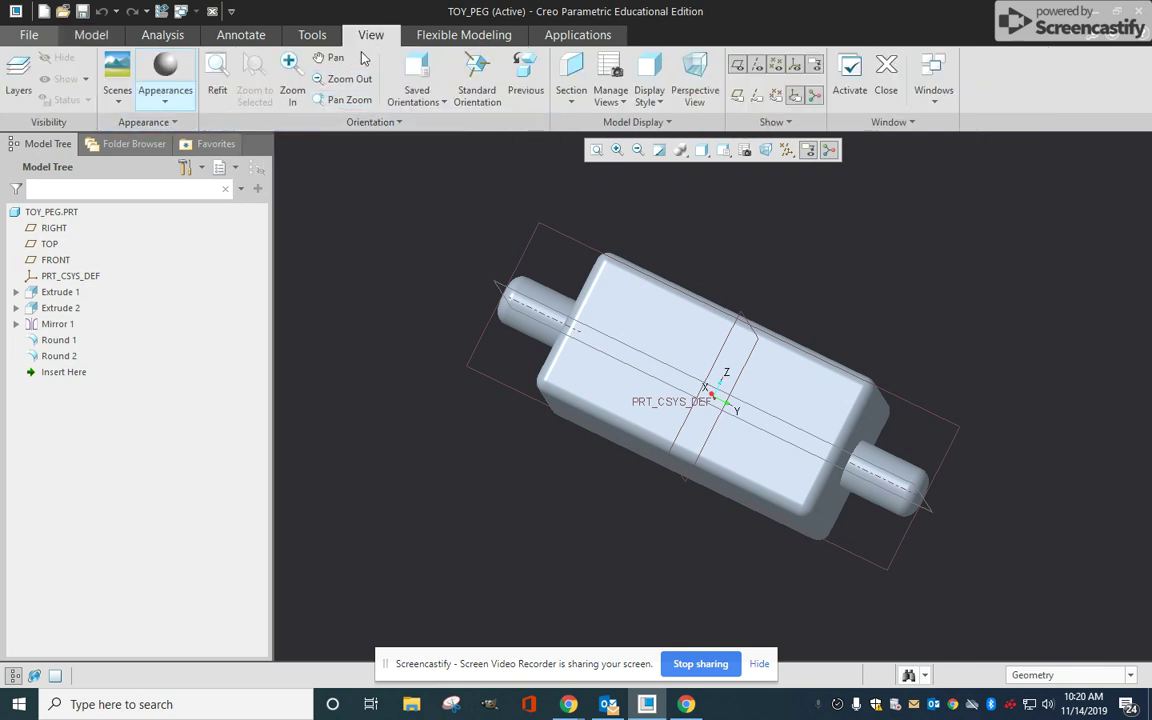
Step: Apply the red appearance to the whole TOY_PEG part
{"action": "left_click", "coordinate": [167, 106]}
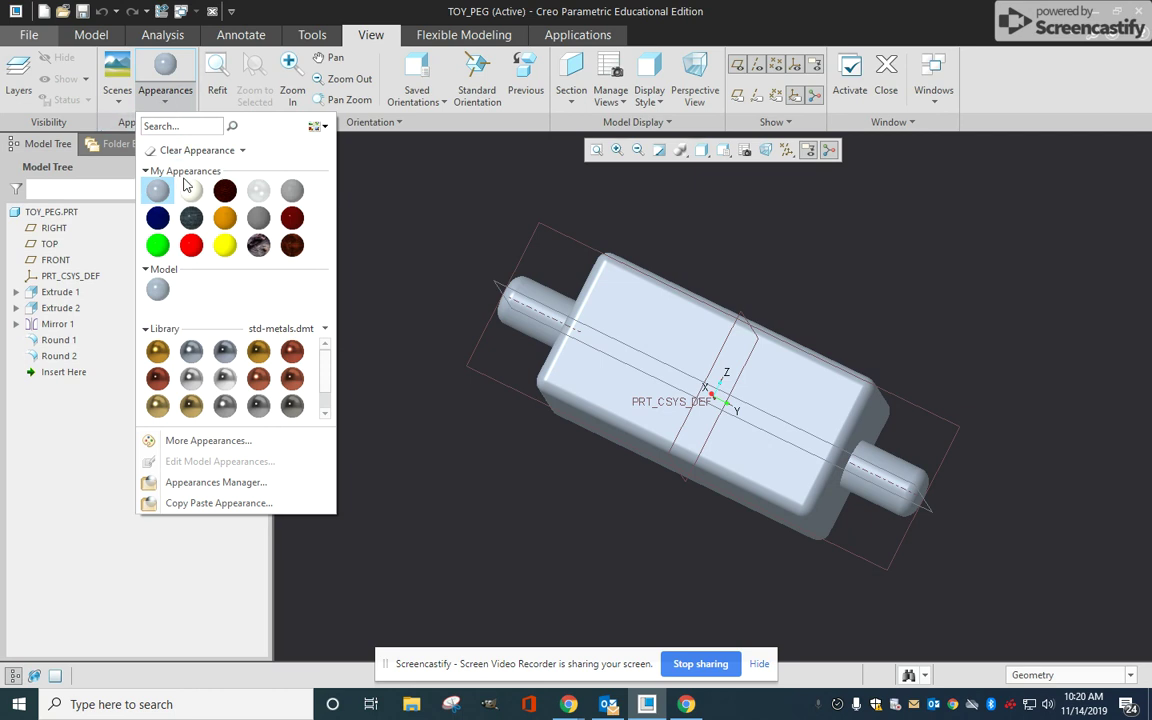
{"action": "left_click", "coordinate": [194, 249]}
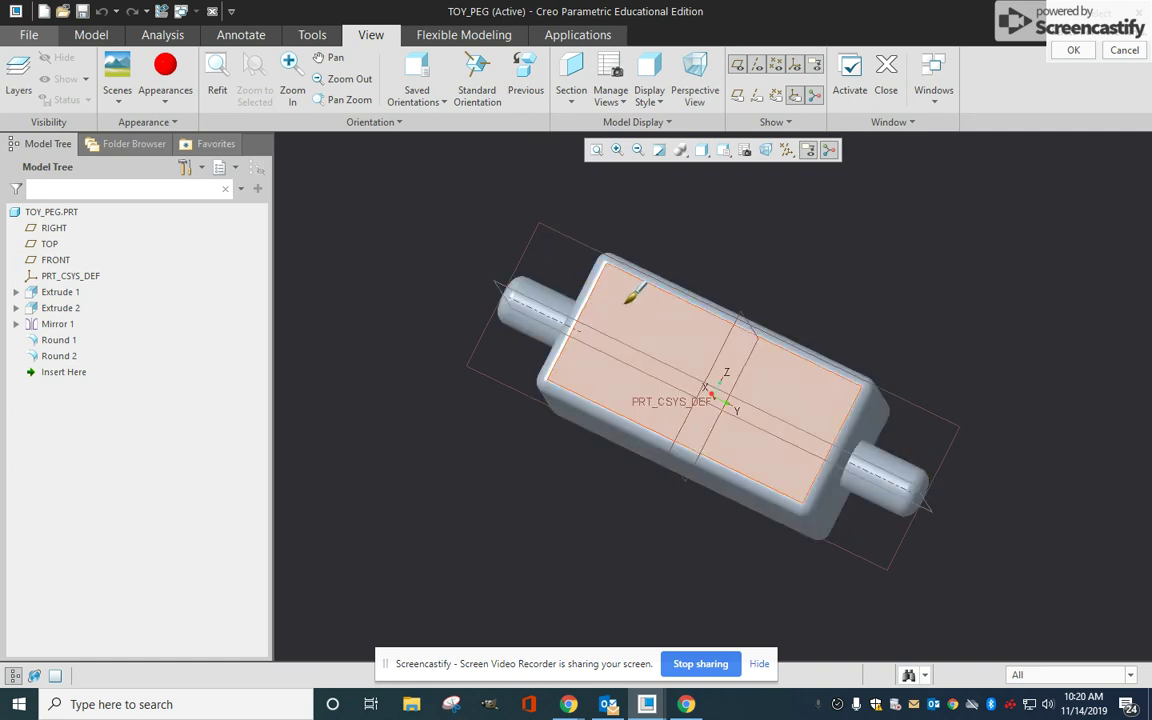
{"action": "left_click", "coordinate": [583, 229]}
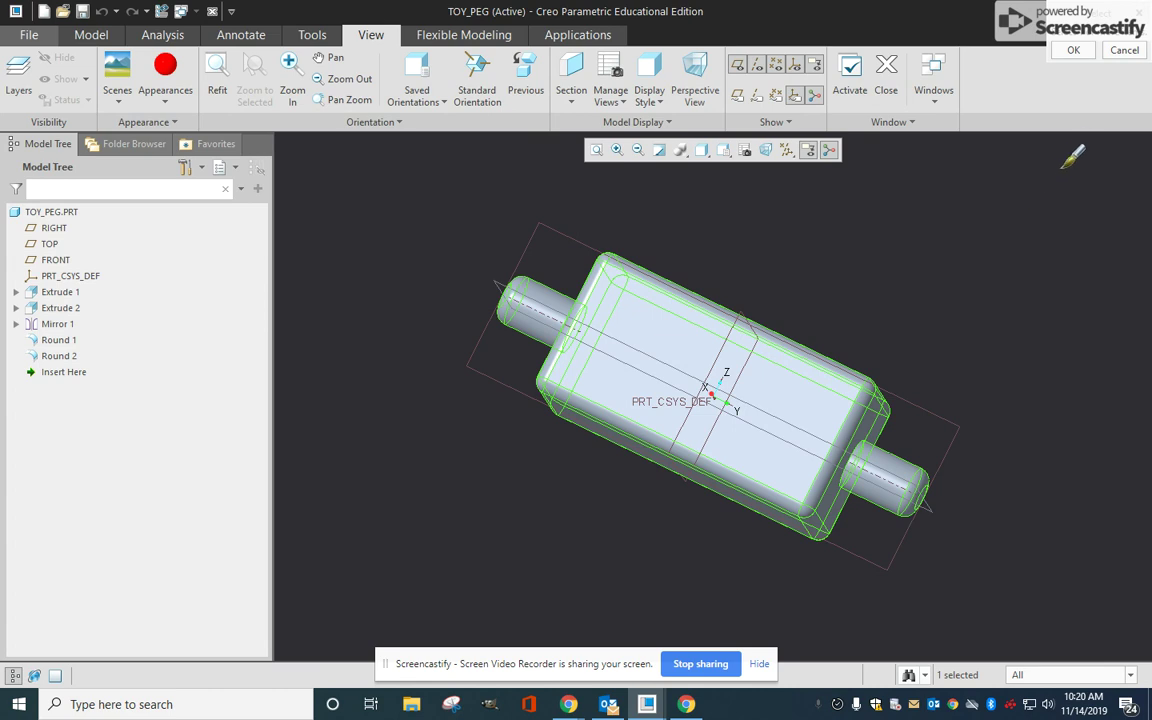
{"action": "left_click", "coordinate": [1073, 50]}
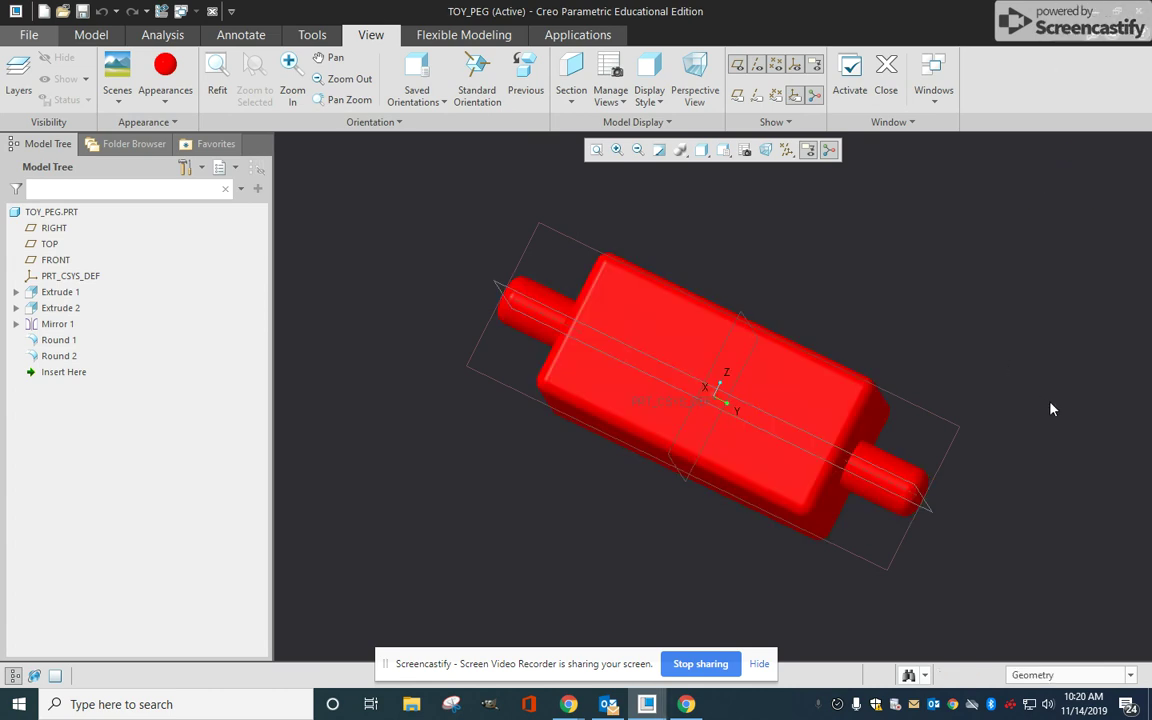
{"action": "middle_click_drag", "start_coordinate": [1049, 406], "coordinate": [845, 305]}
Step: Save TOY_PEG with its red colour and orbit to a diagonal view
{"action": "left_click", "coordinate": [29, 34]}
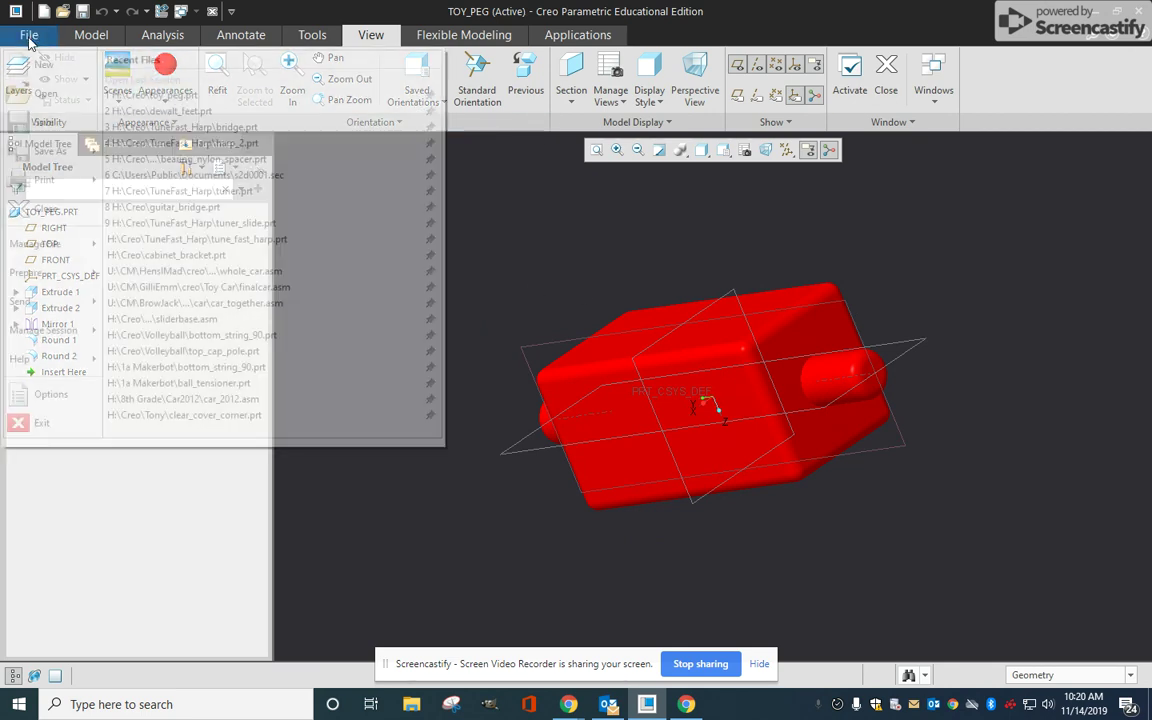
{"action": "left_click", "coordinate": [44, 119]}
{"action": "middle_click_drag", "start_coordinate": [318, 303], "coordinate": [1041, 484]}
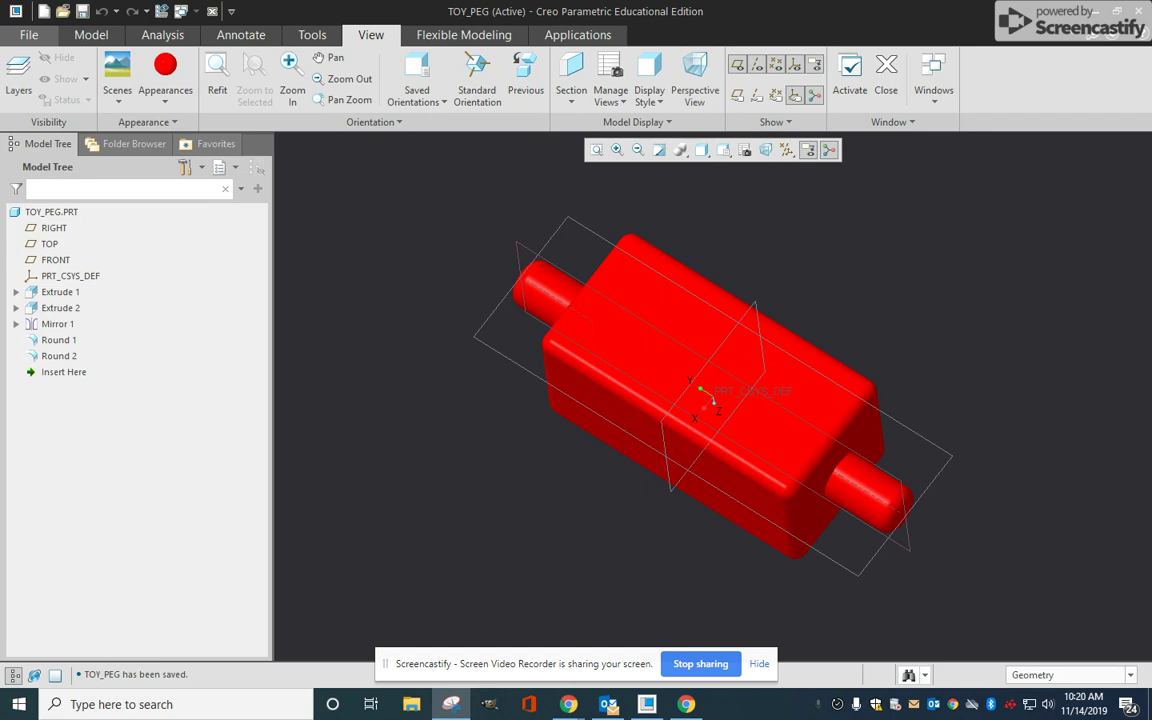
{"action": "left_click", "coordinate": [849, 163]}
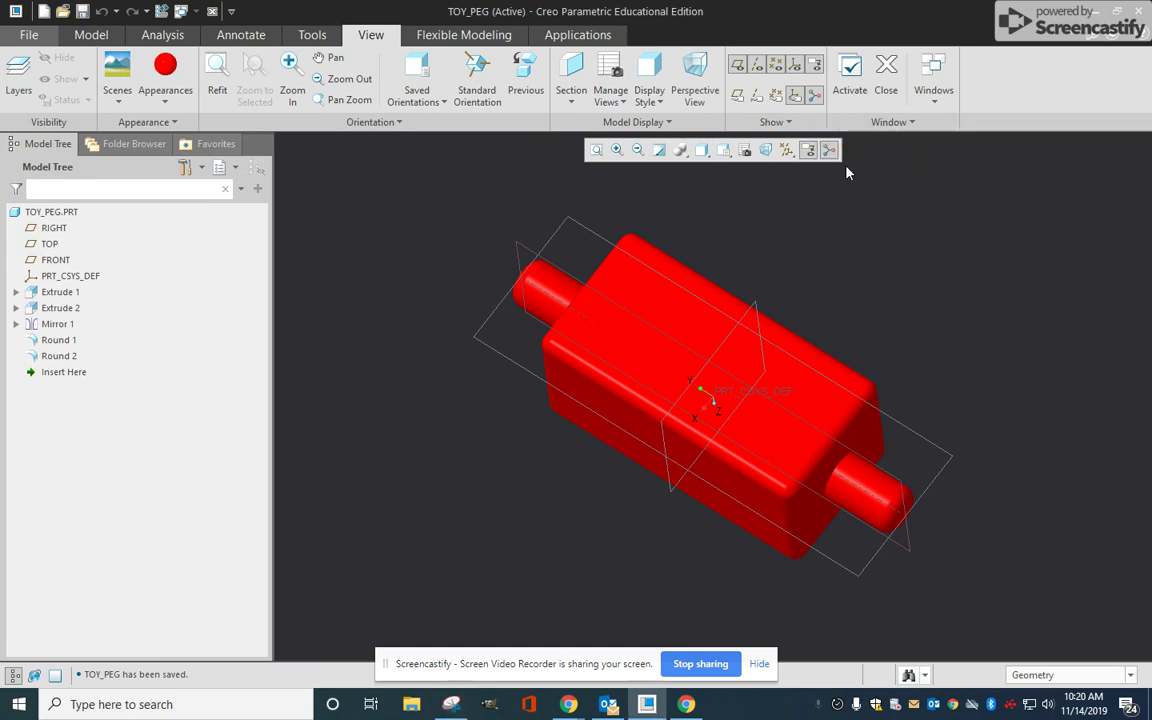
{"action": "left_click_drag", "start_coordinate": [463, 181], "coordinate": [985, 607]}
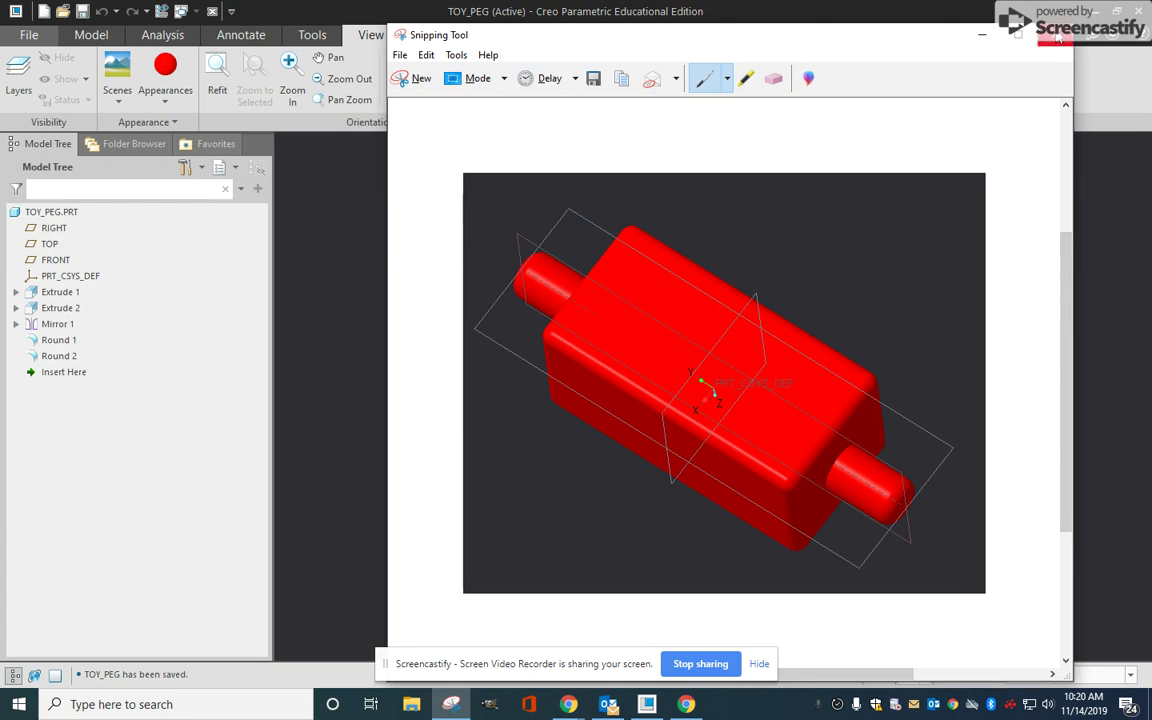
{"action": "left_click", "coordinate": [1058, 37]}
{"action": "left_click", "coordinate": [818, 368]}
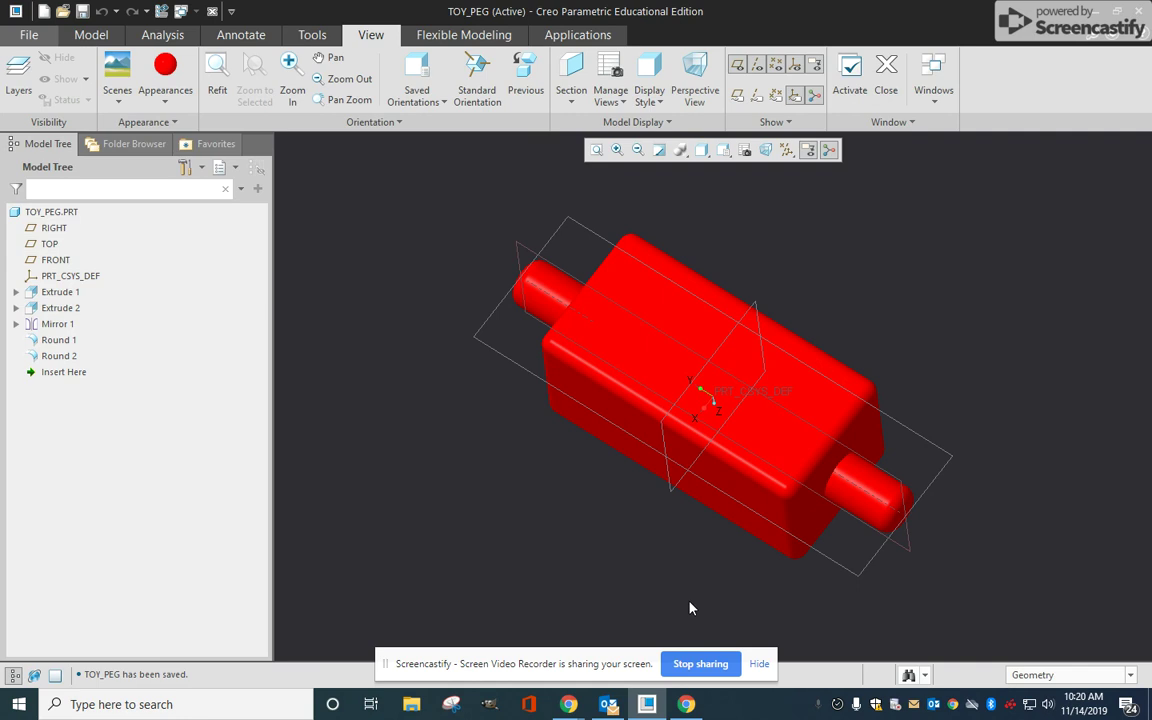
Step: Search for all Dimension items with Ctrl+F to display 300, 150, 75 and R12
{"action": "key", "text": "ctrl+f"}
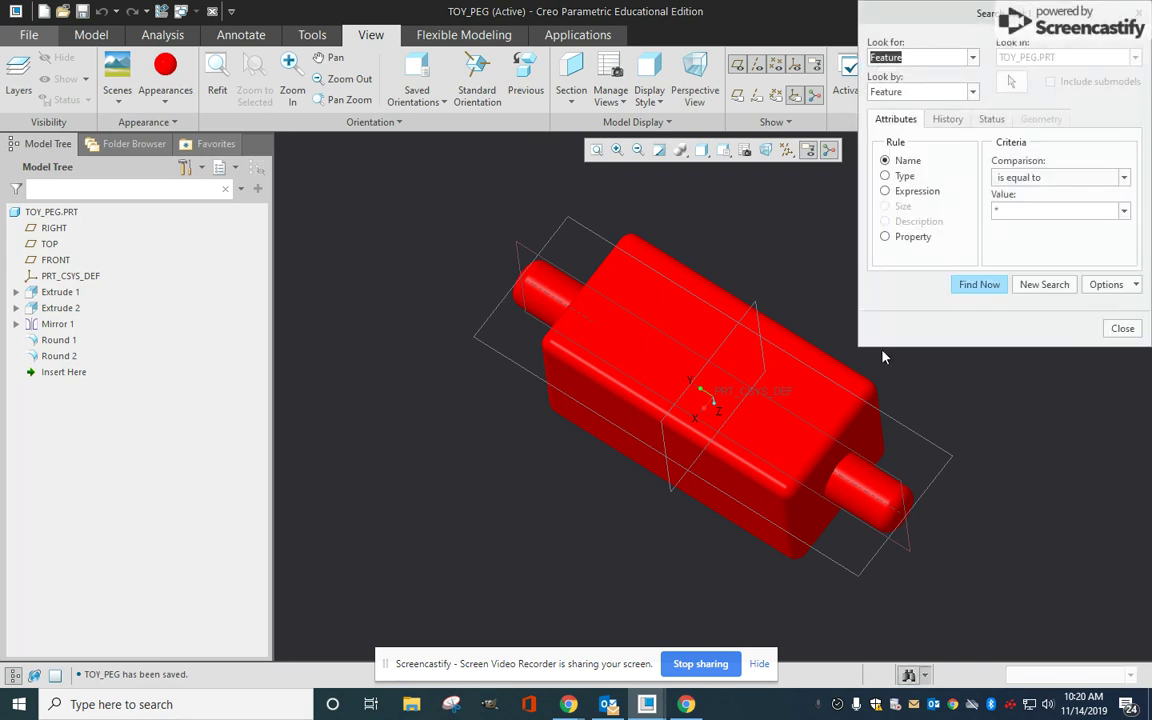
{"action": "left_click", "coordinate": [998, 287]}
{"action": "left_click", "coordinate": [841, 57]}
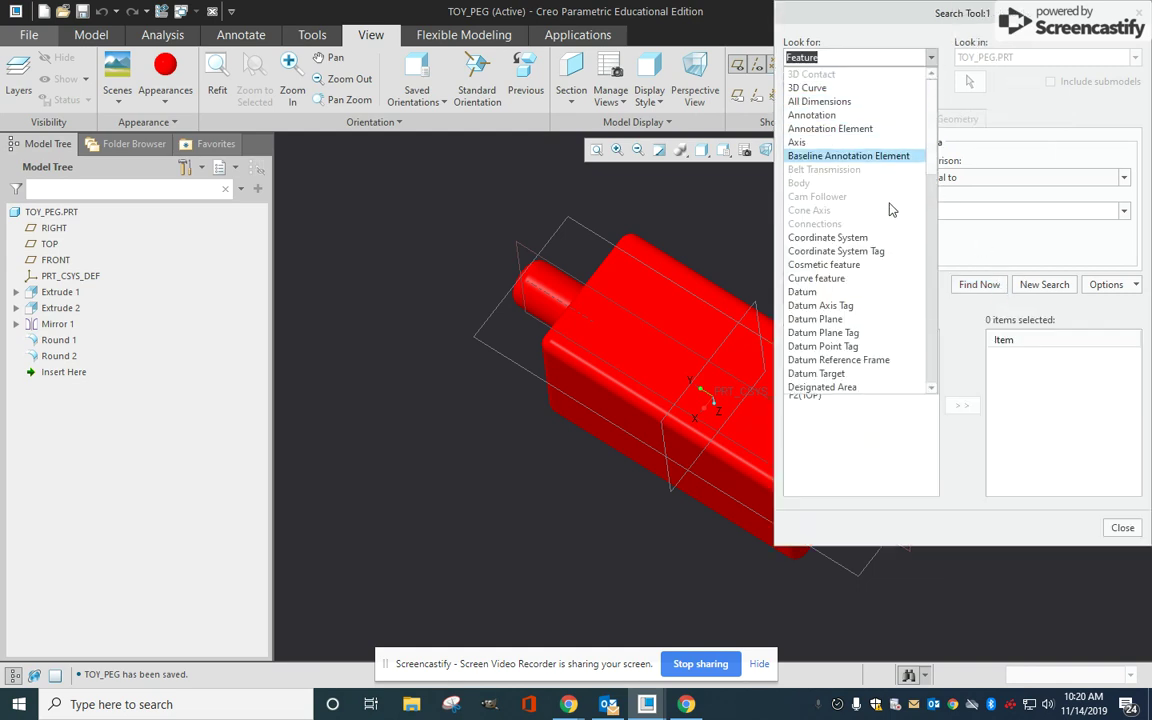
{"action": "scroll", "coordinate": [889, 208], "scroll_direction": "down", "scroll_amount": 4}
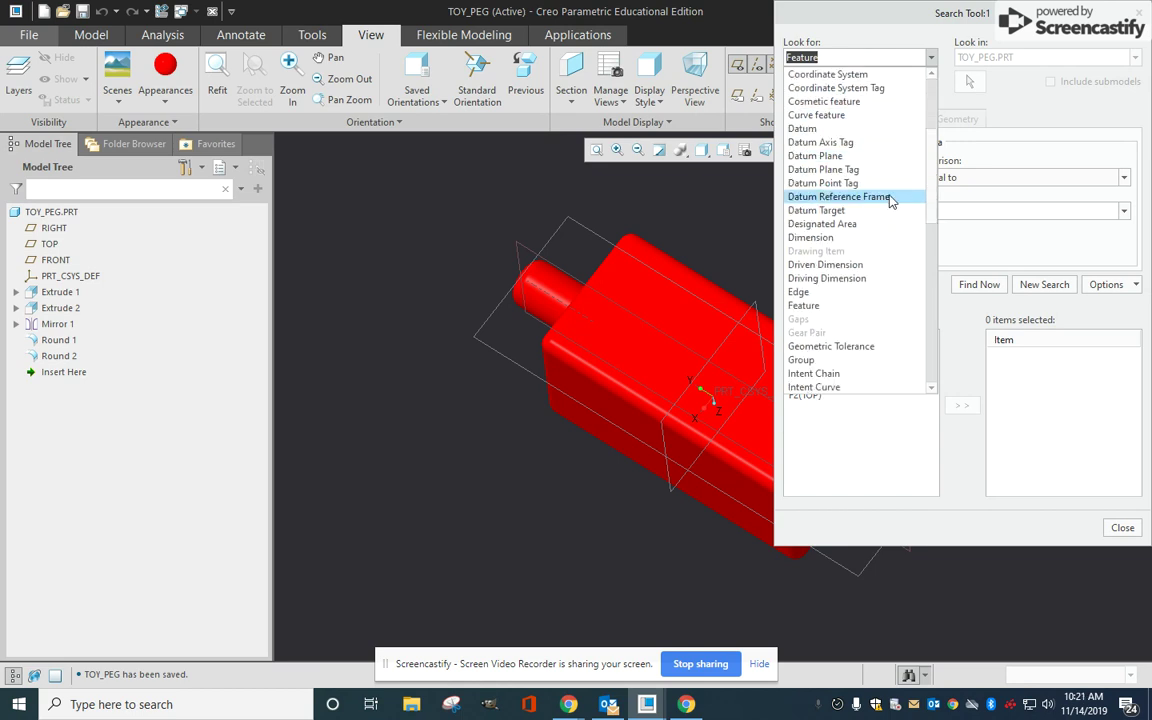
{"action": "left_click", "coordinate": [857, 246]}
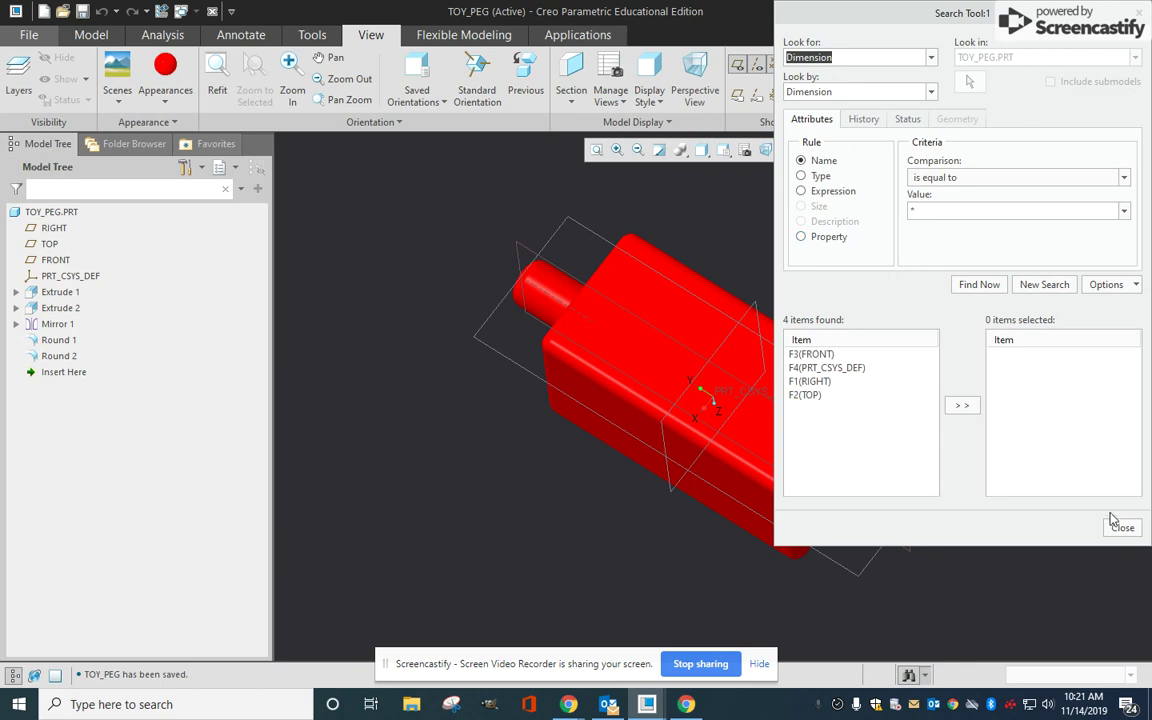
{"action": "left_click", "coordinate": [987, 286]}
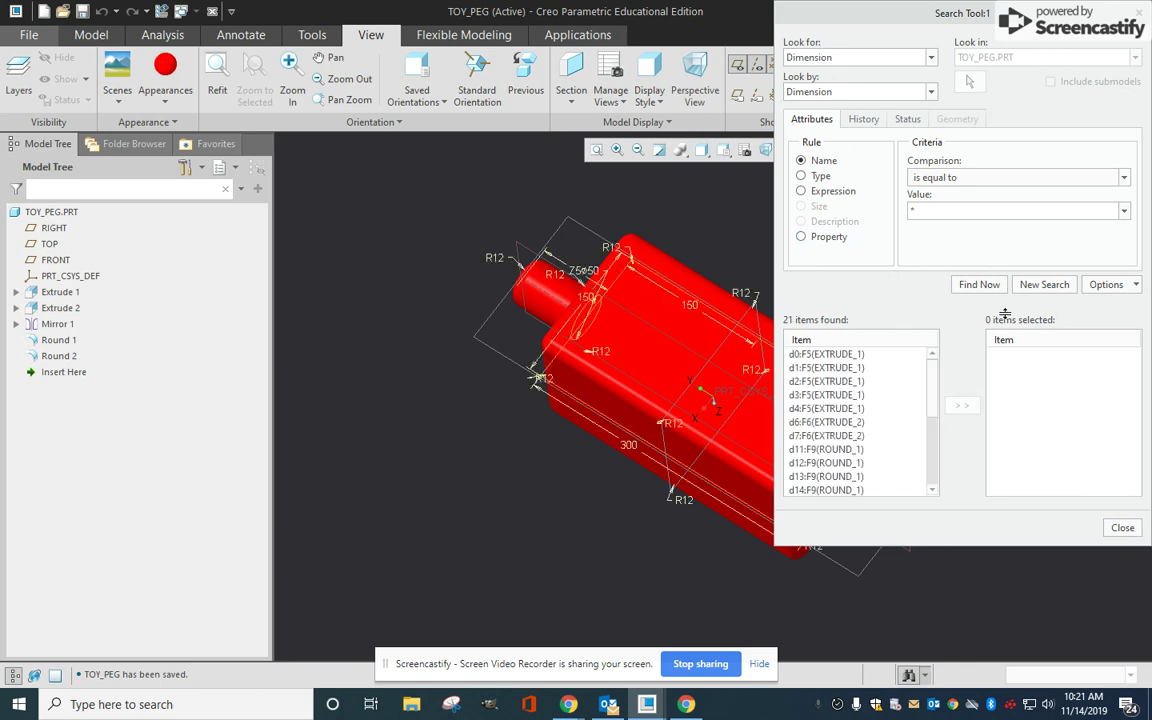
{"action": "left_click", "coordinate": [1122, 528]}
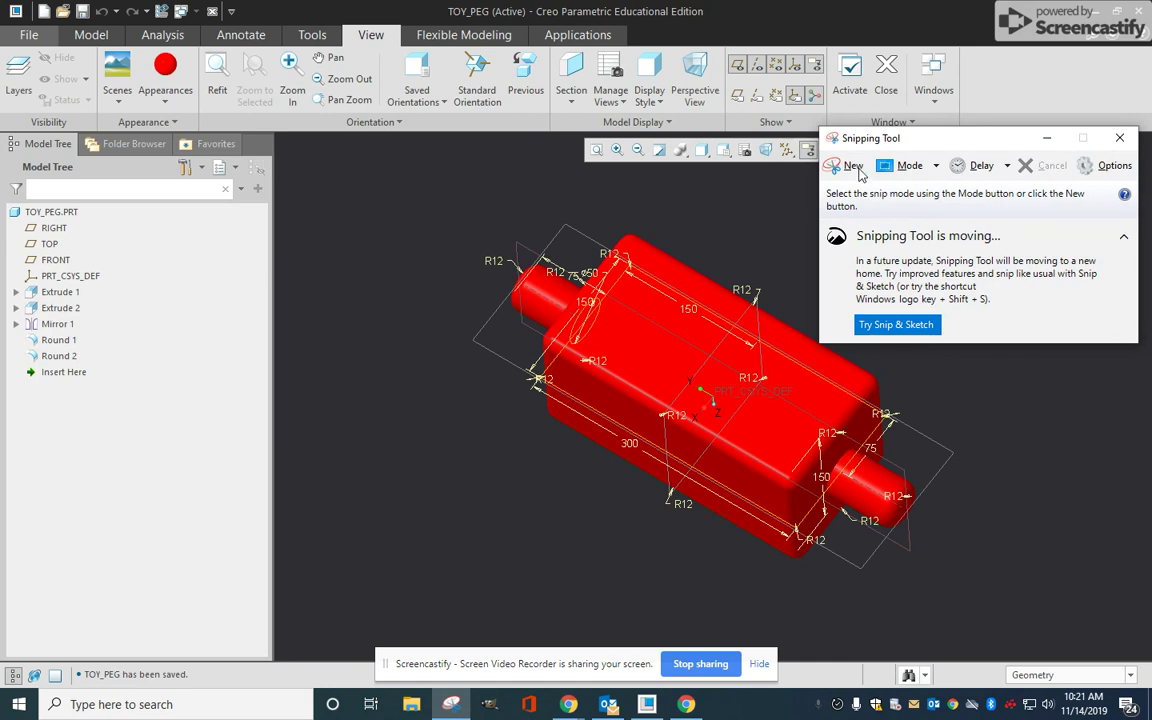
Step: Snip a rectangle around the dimensioned red peg
{"action": "left_click", "coordinate": [852, 167]}
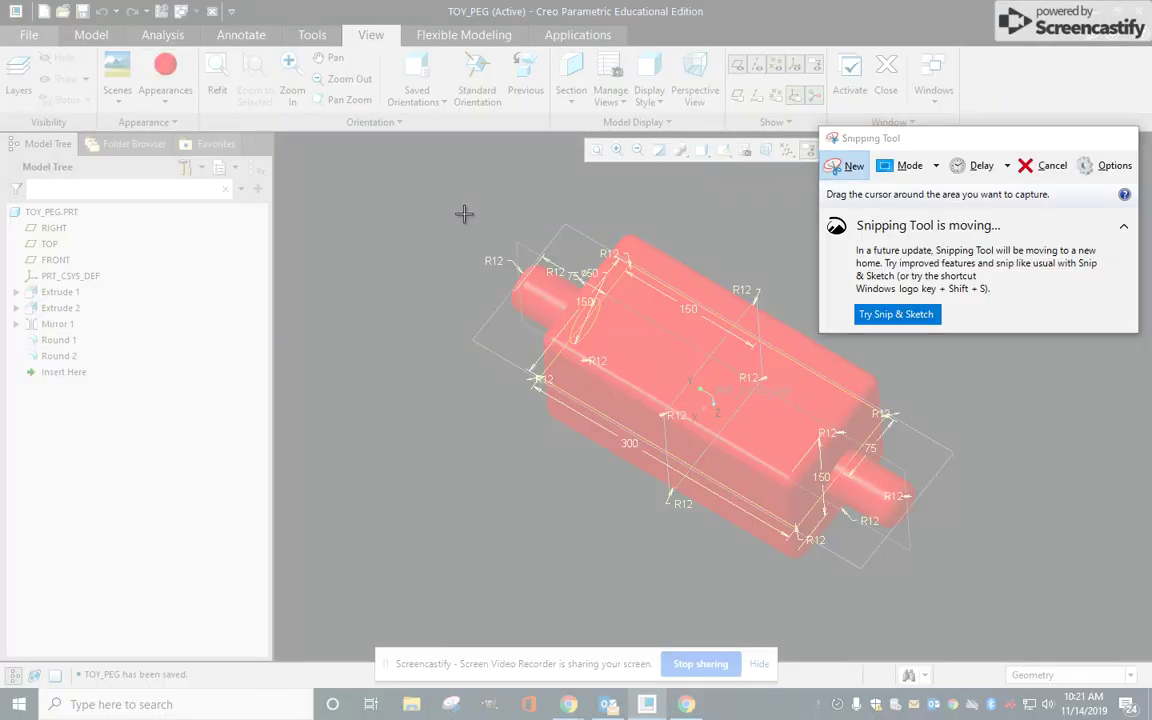
{"action": "left_click_drag", "start_coordinate": [457, 204], "coordinate": [985, 588]}
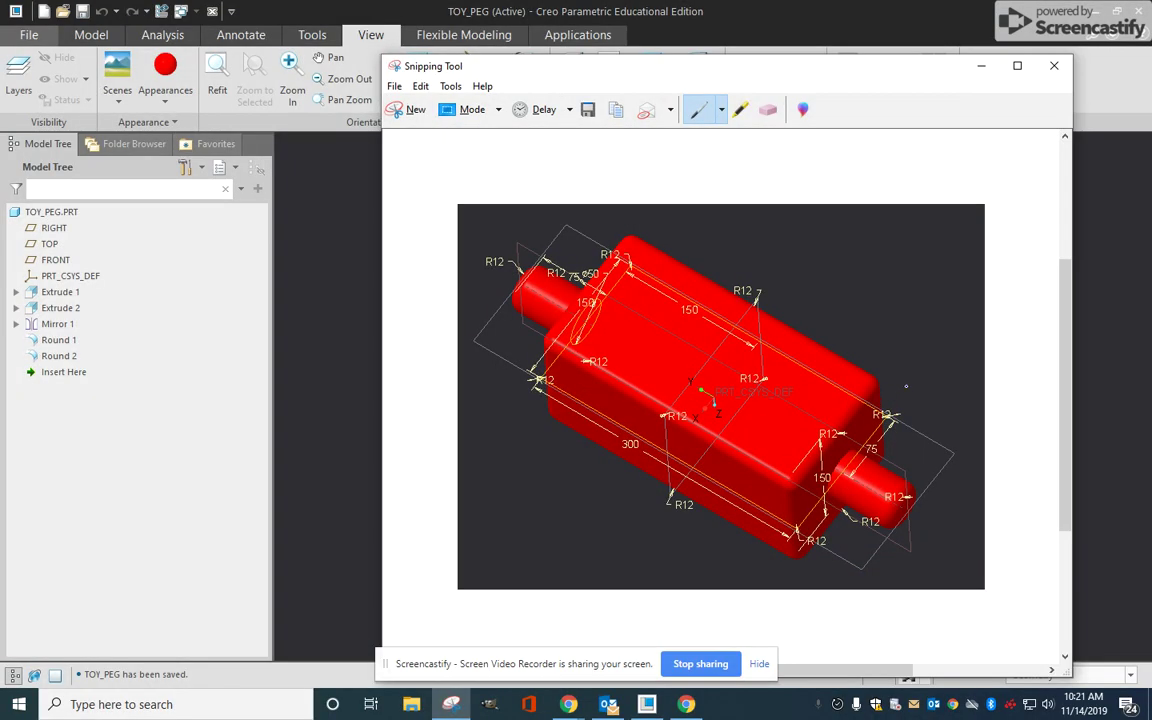